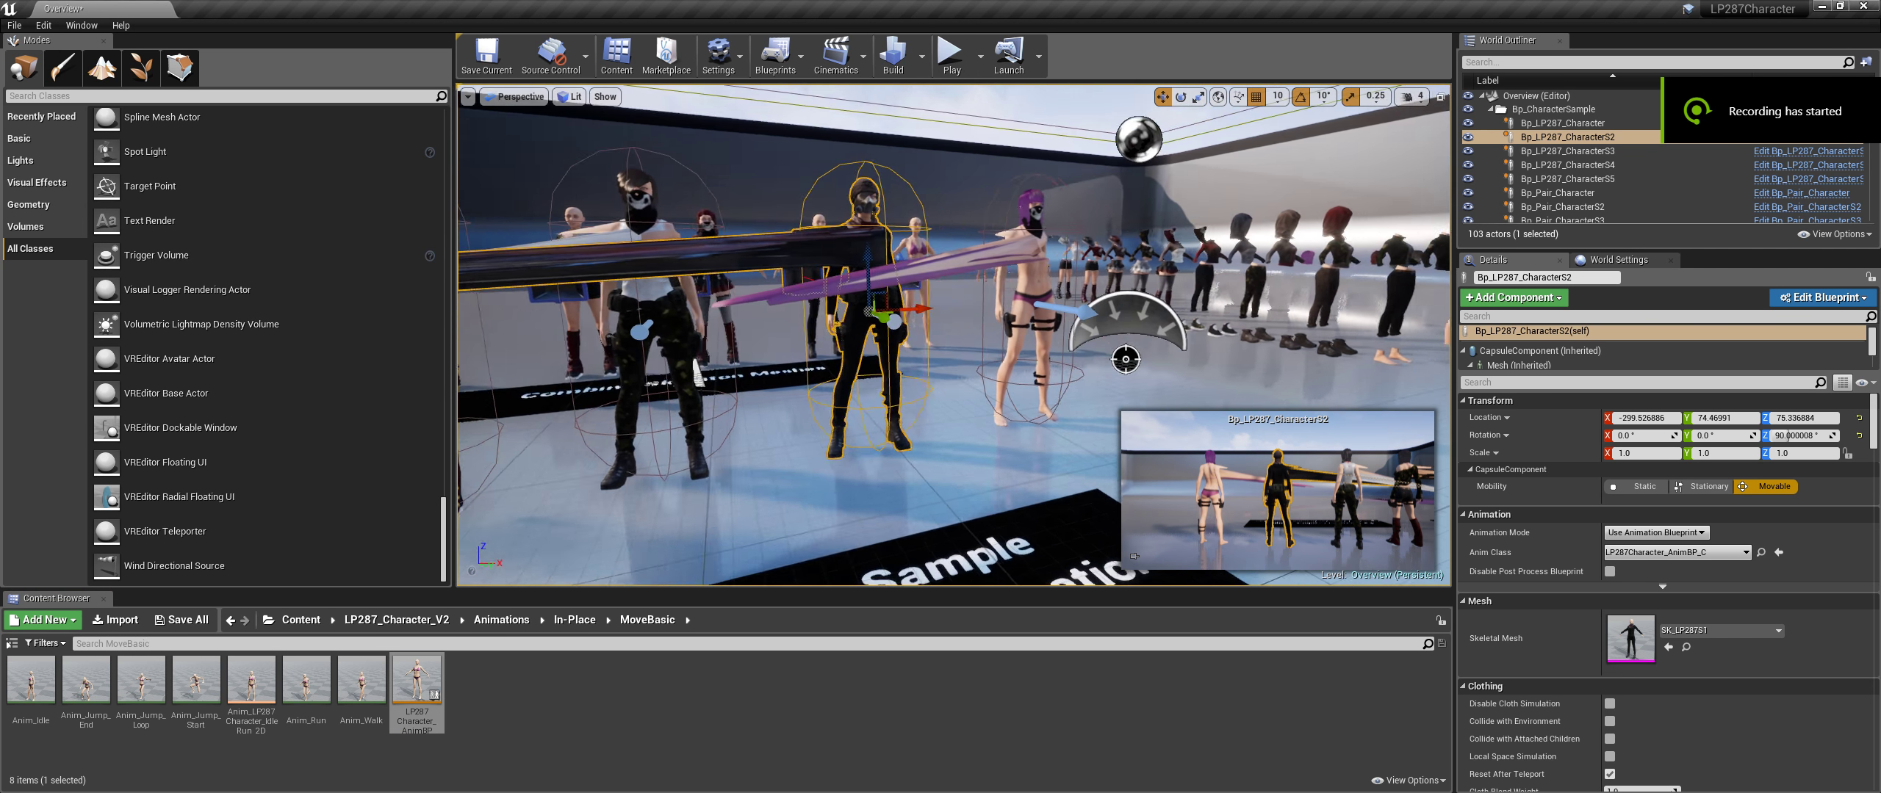
# Look over the LP287 characters, keep the original selection, and switch to the Notepad notes
pyautogui.moveTo(779, 471); pyautogui.dragTo(684, 451)
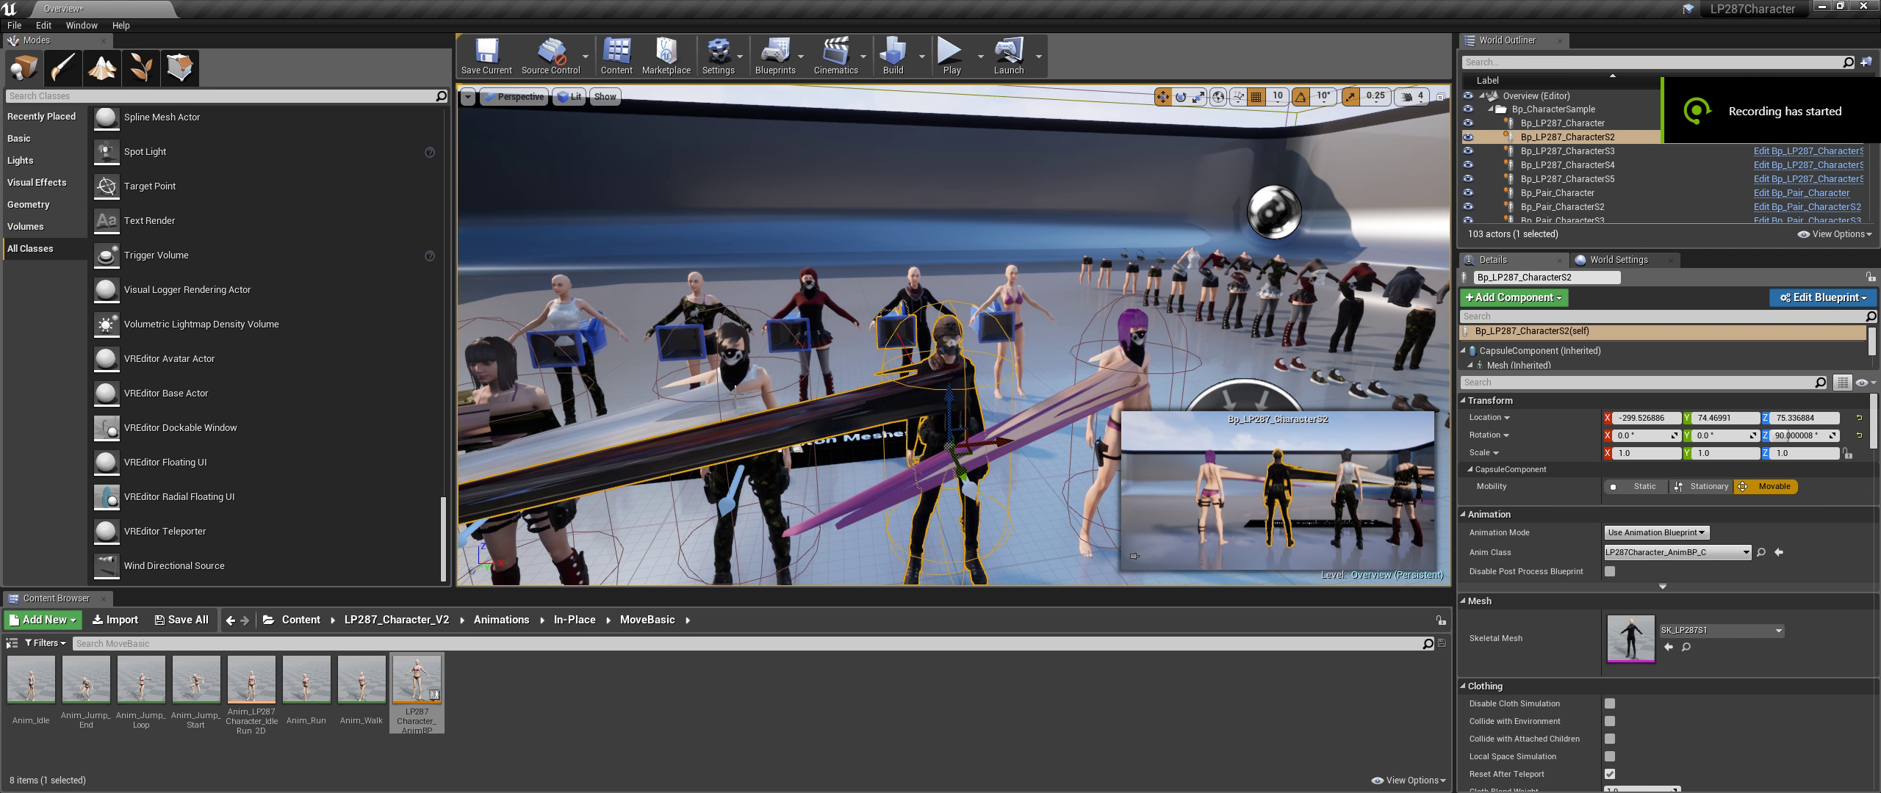
pyautogui.click(734, 412)
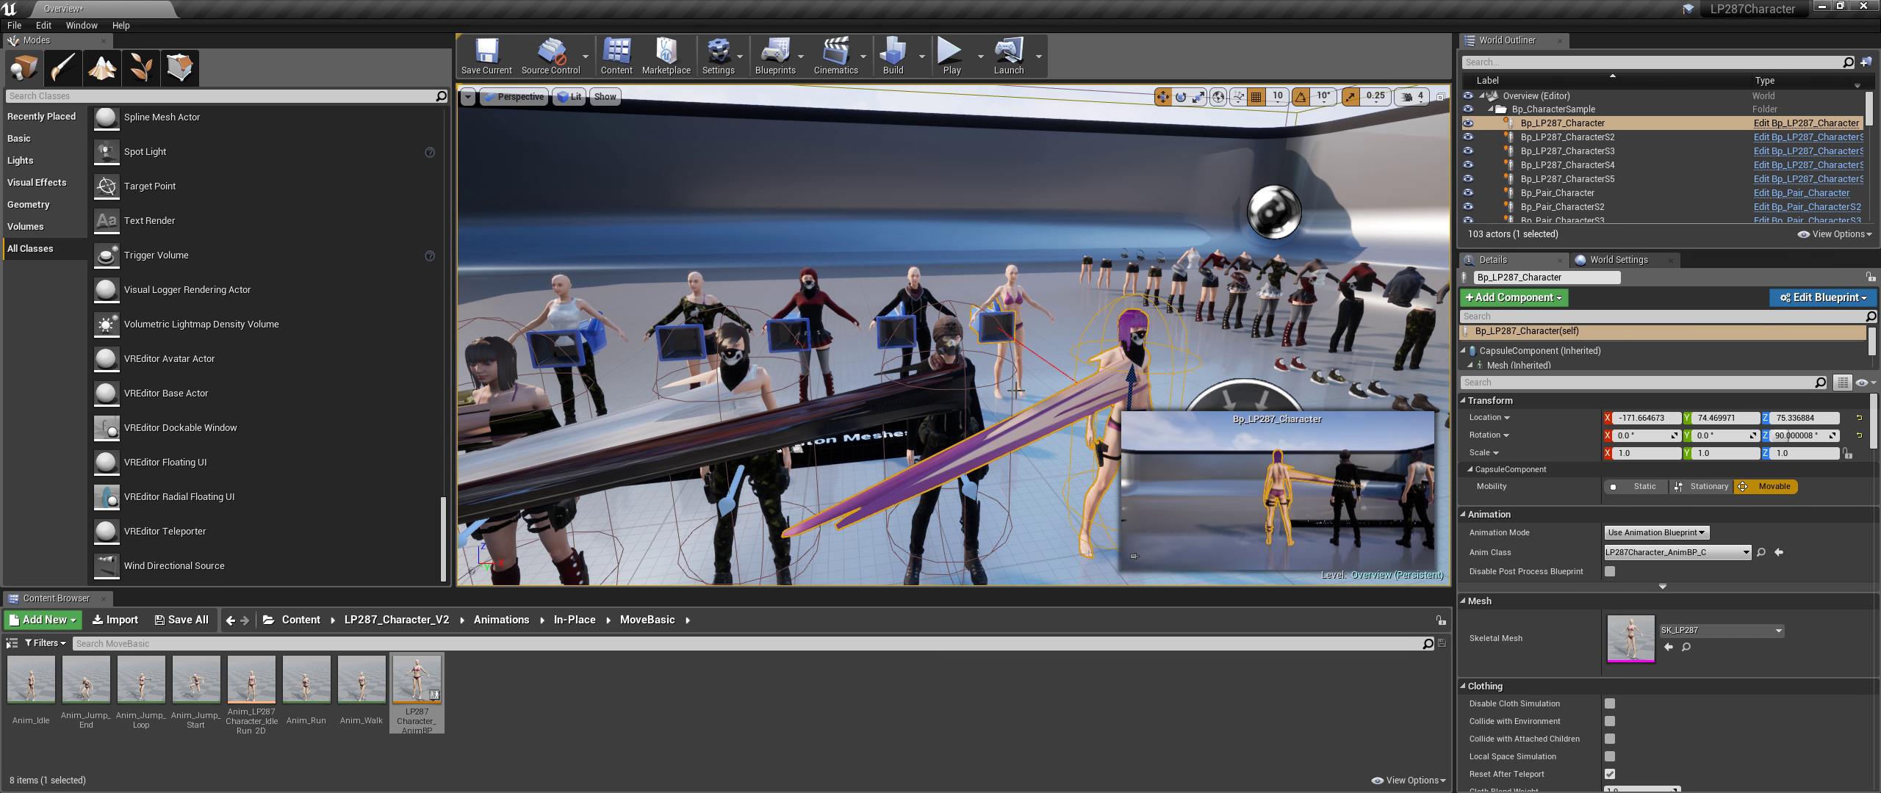
pyautogui.hotkey('ctrl', 'z')
pyautogui.hotkey('alt', 'Tab')
pyautogui.press('Tab')
pyautogui.press('Tab')
pyautogui.press('Tab')
pyautogui.press('Tab')
pyautogui.press('Tab')
pyautogui.press('Tab')
pyautogui.press('Tab')
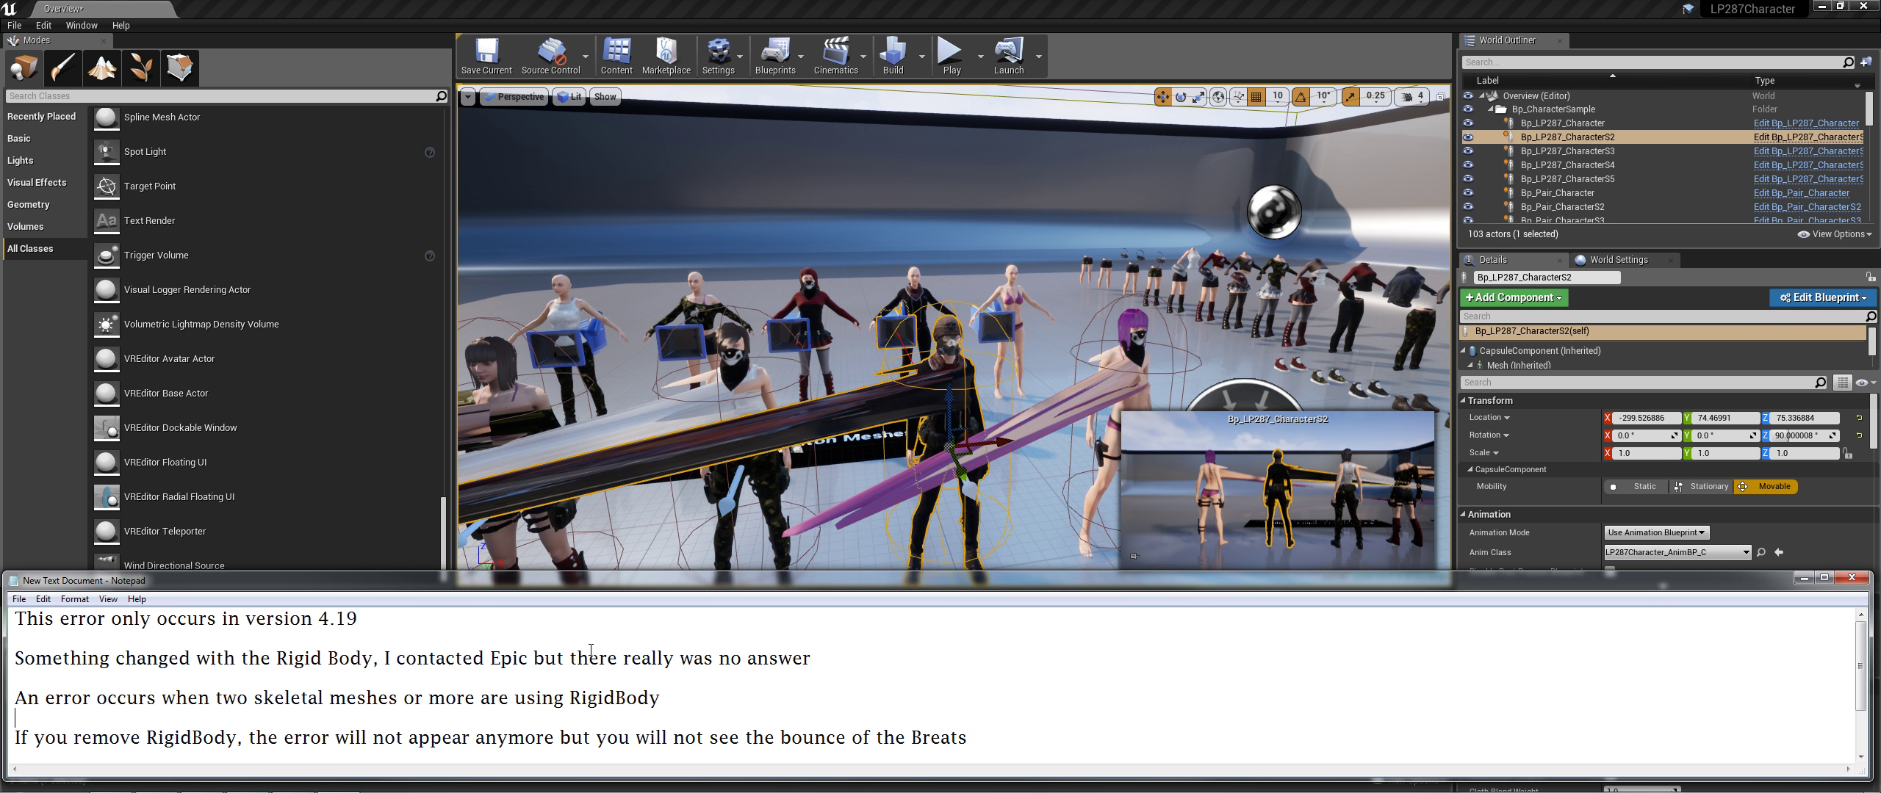
# Review the first two lines of the notes, then open LP287Character_AnimBP in Unreal
pyautogui.moveTo(367, 624); pyautogui.dragTo(45, 621)
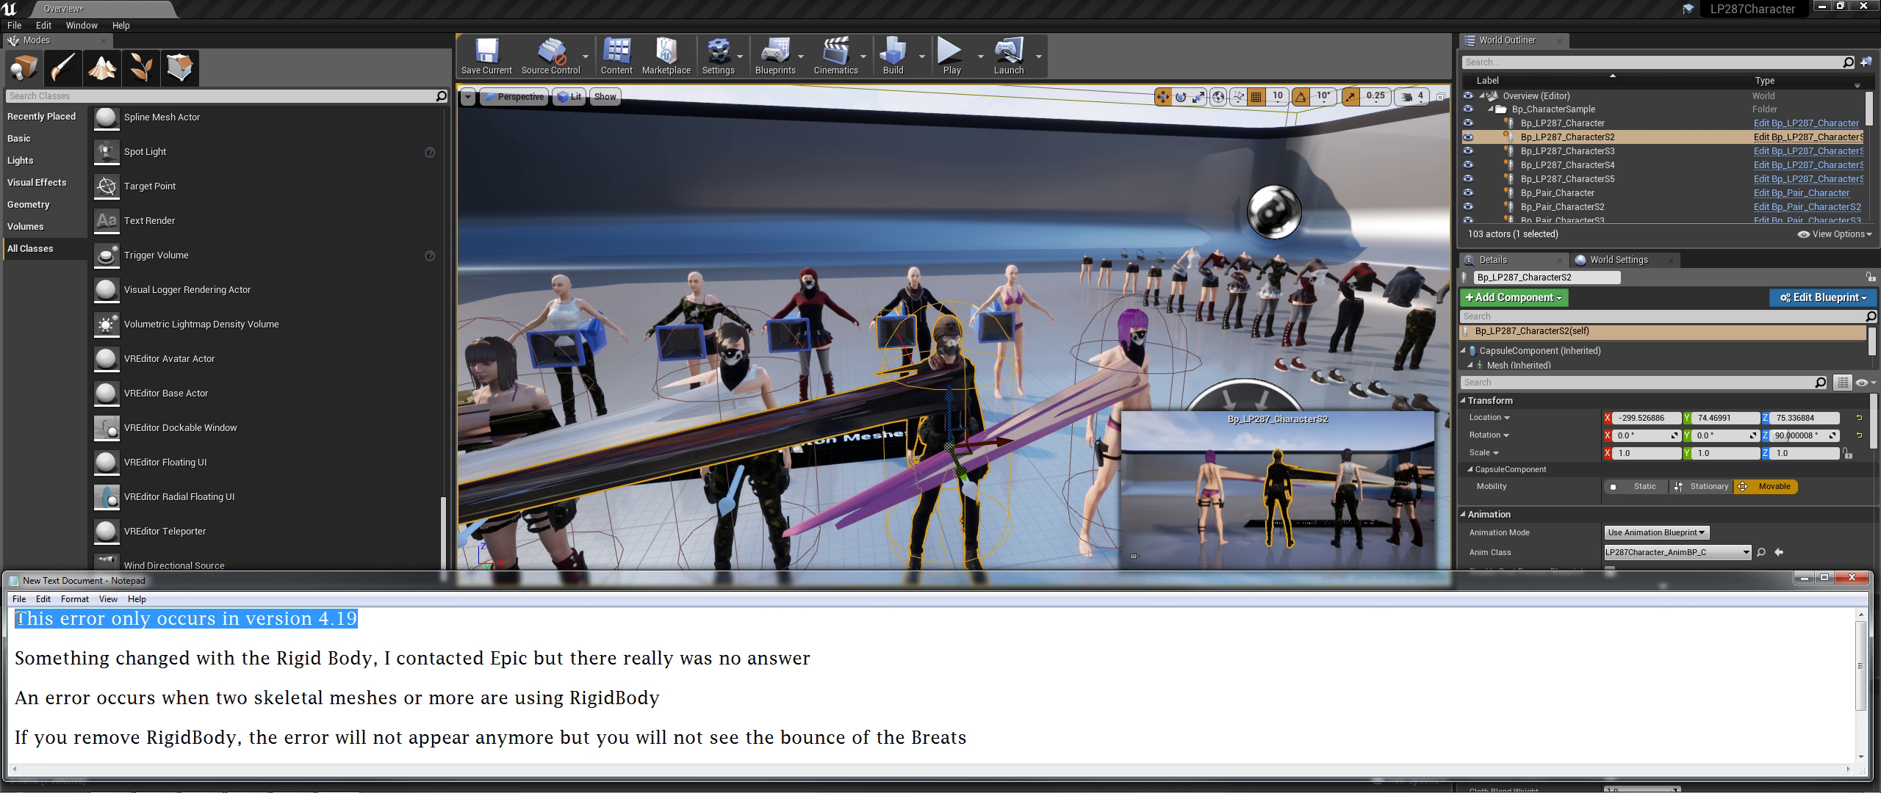
pyautogui.moveTo(822, 669); pyautogui.dragTo(318, 638)
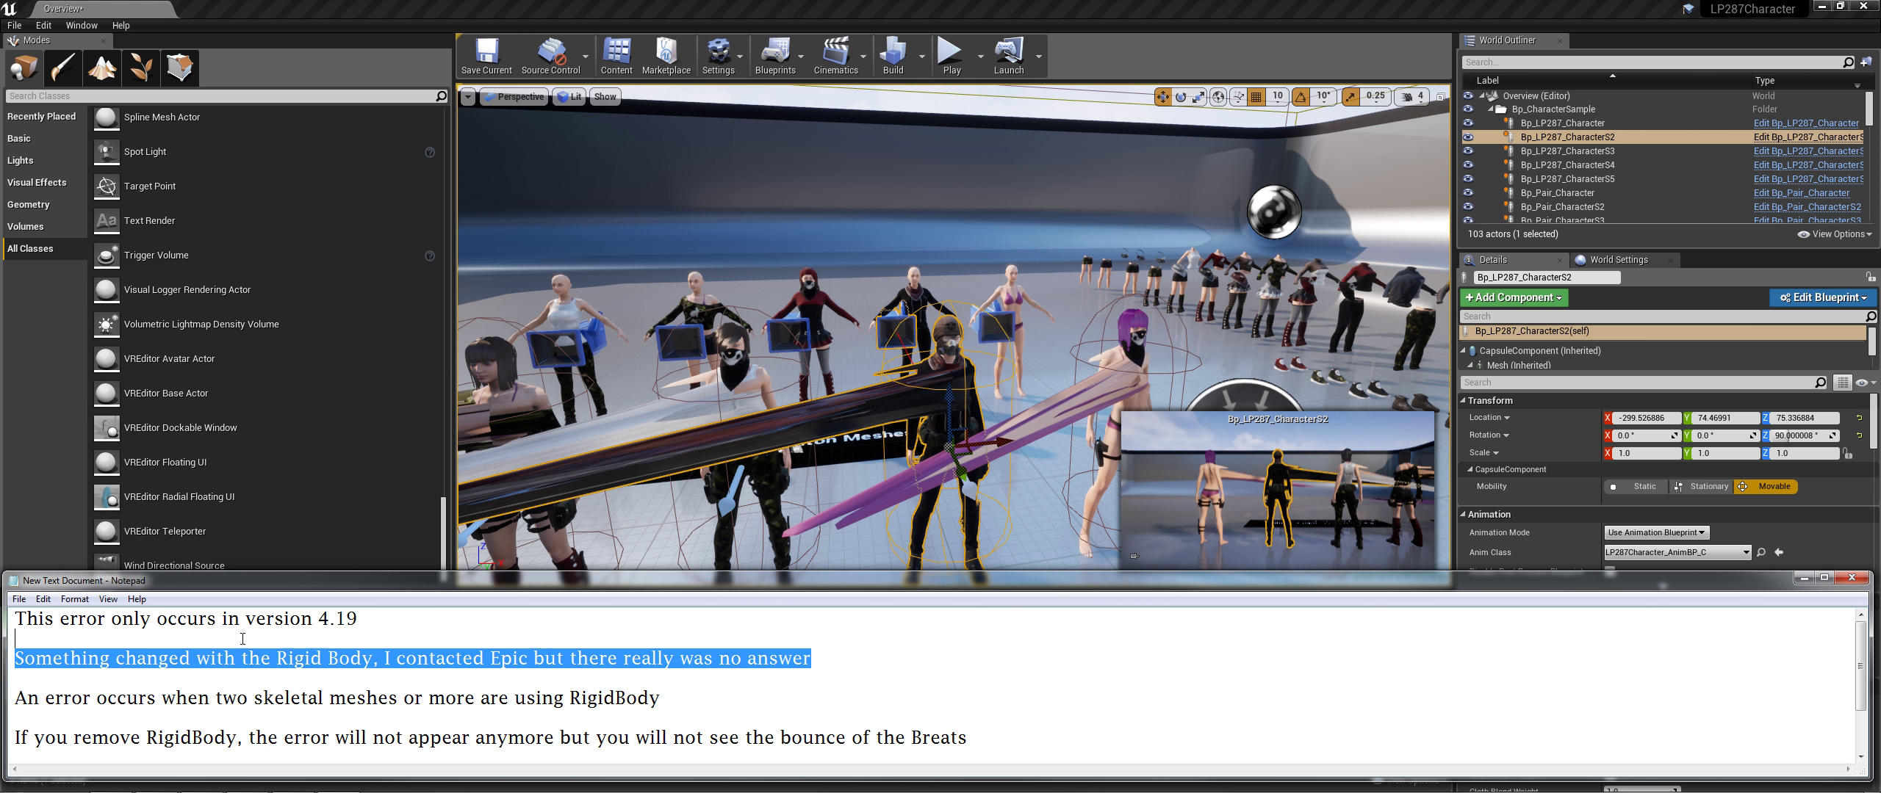
pyautogui.click(427, 658)
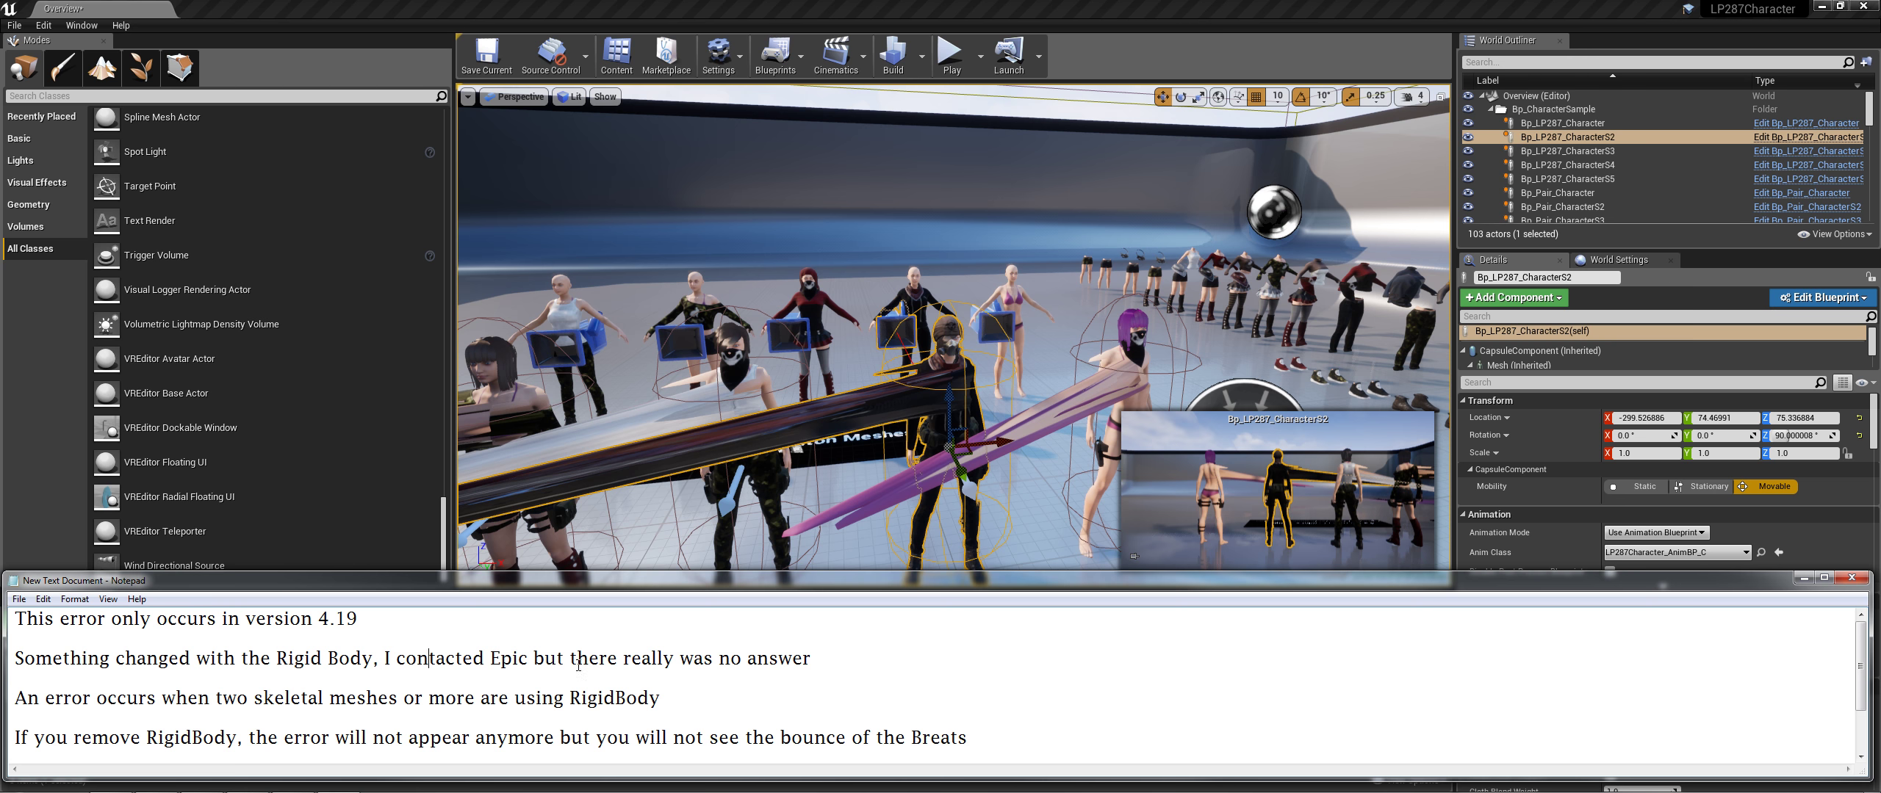
pyautogui.moveTo(830, 666); pyautogui.dragTo(51, 658)
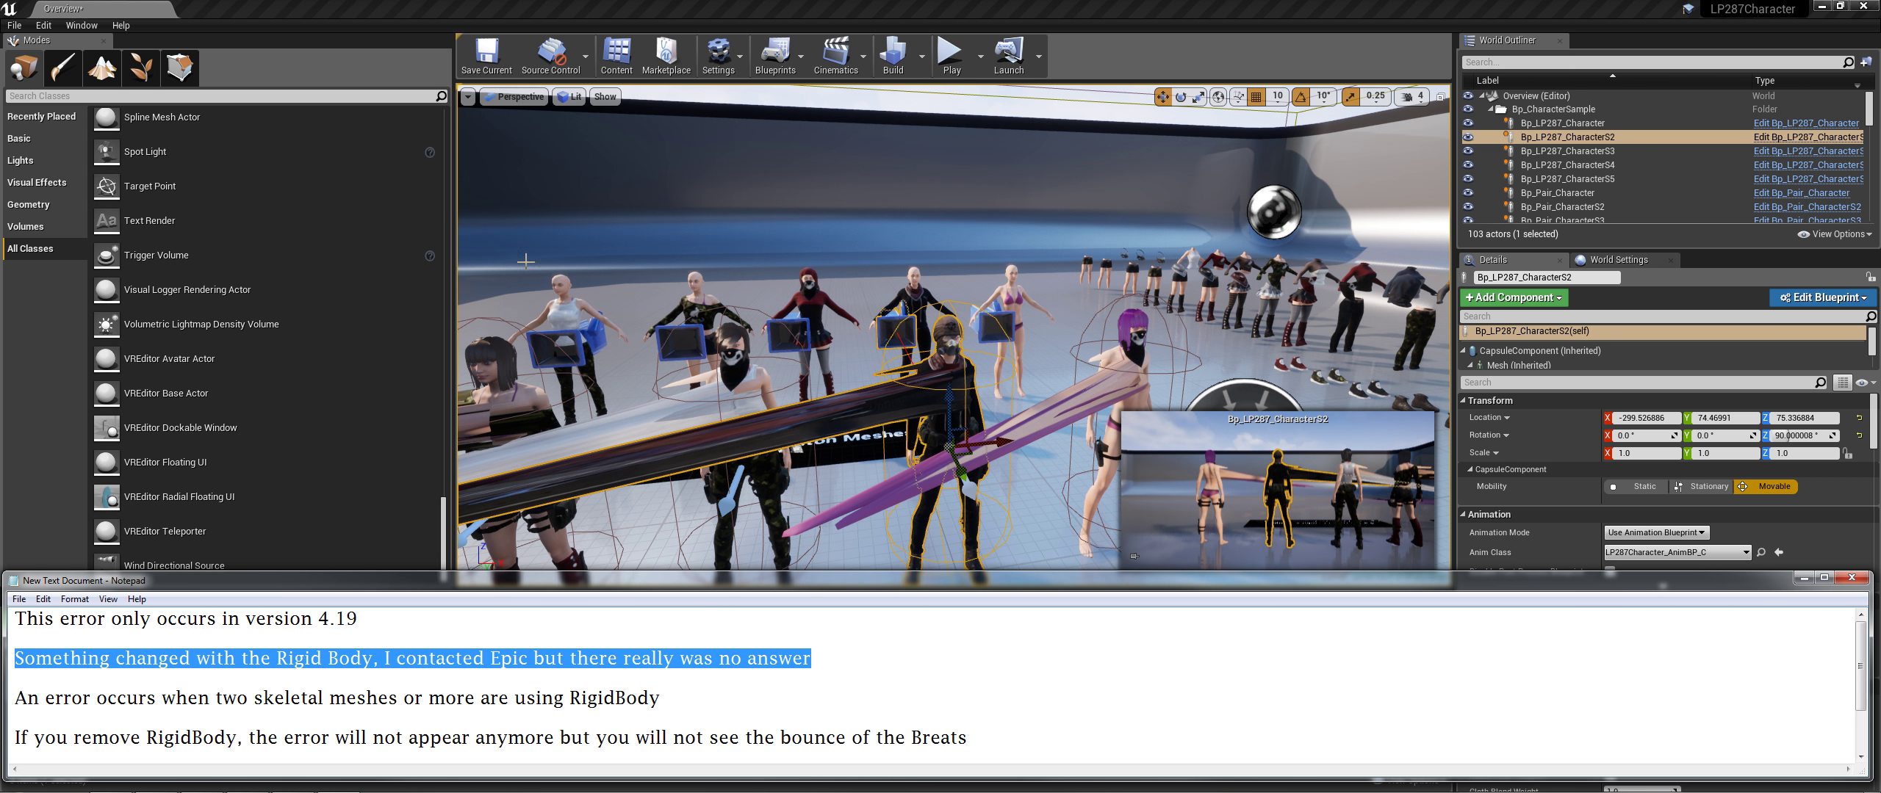
pyautogui.hotkey('alt', 'Tab')
pyautogui.doubleClick(418, 676)
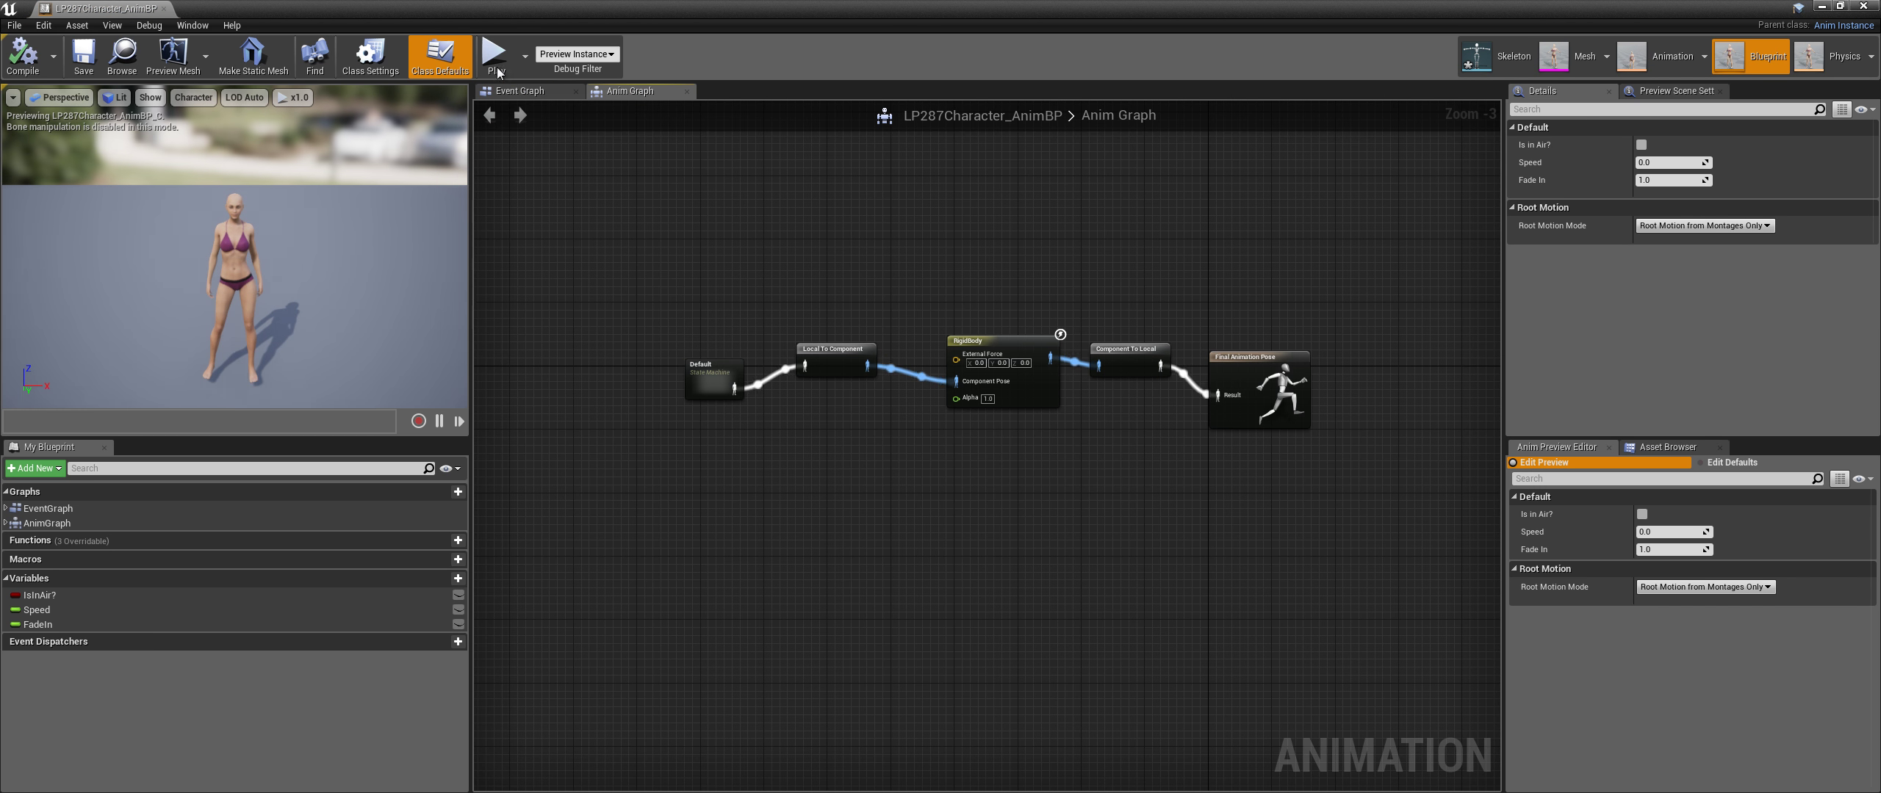
# Dock the AnimBP editor as a narrow window on the right side of the screen
pyautogui.doubleClick(481, 19)
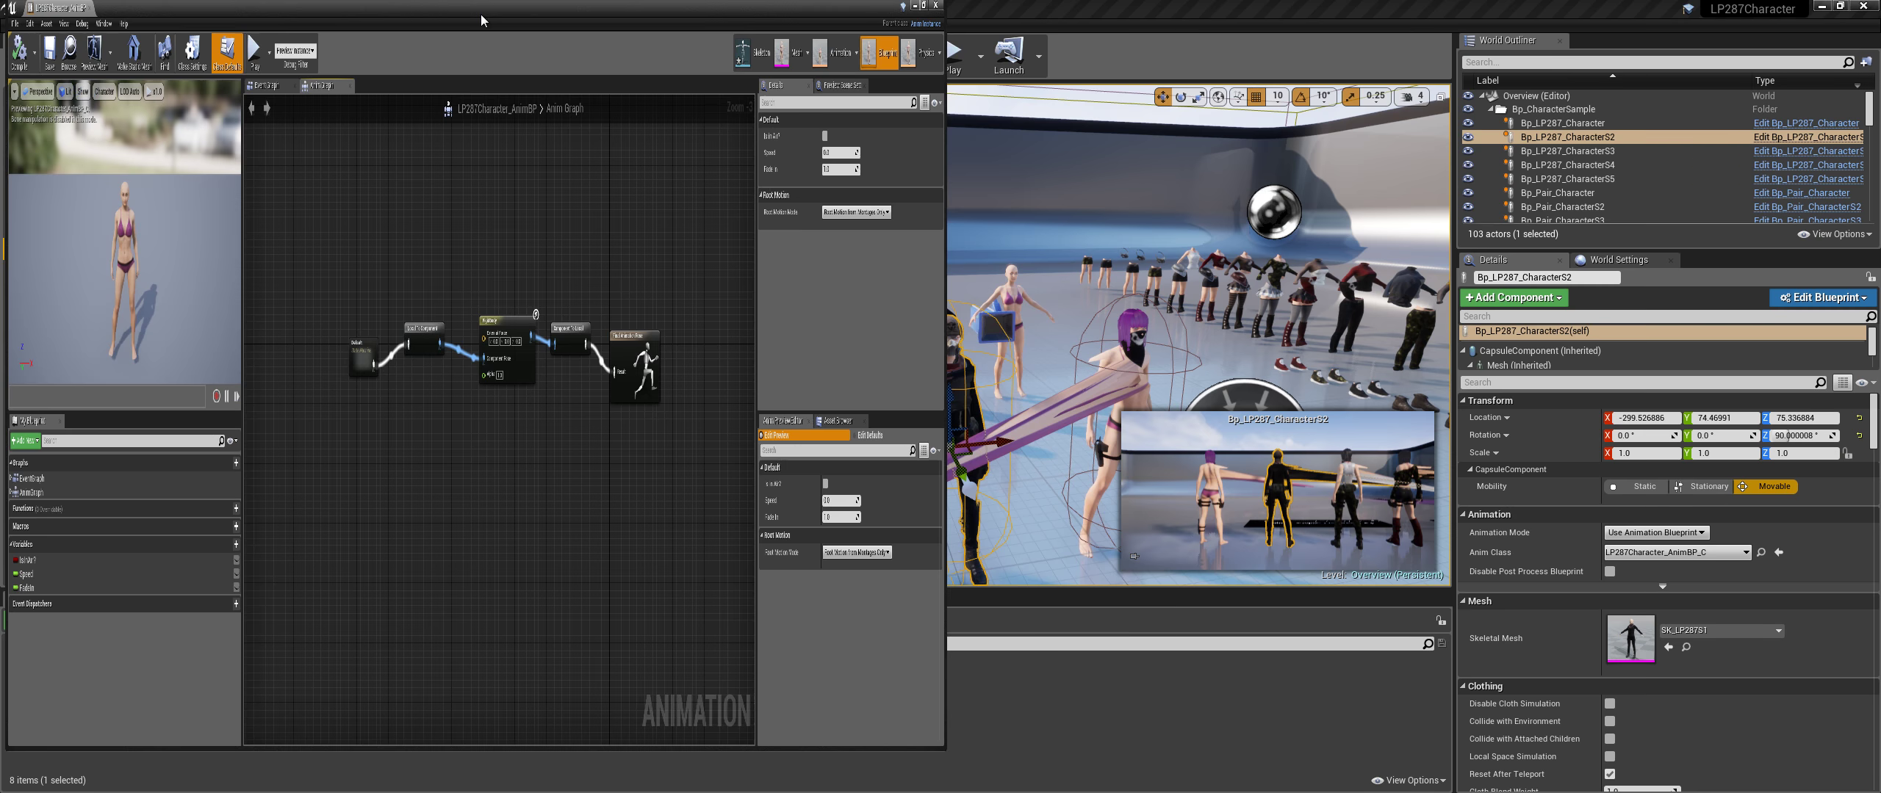
pyautogui.moveTo(481, 20); pyautogui.dragTo(1496, 56)
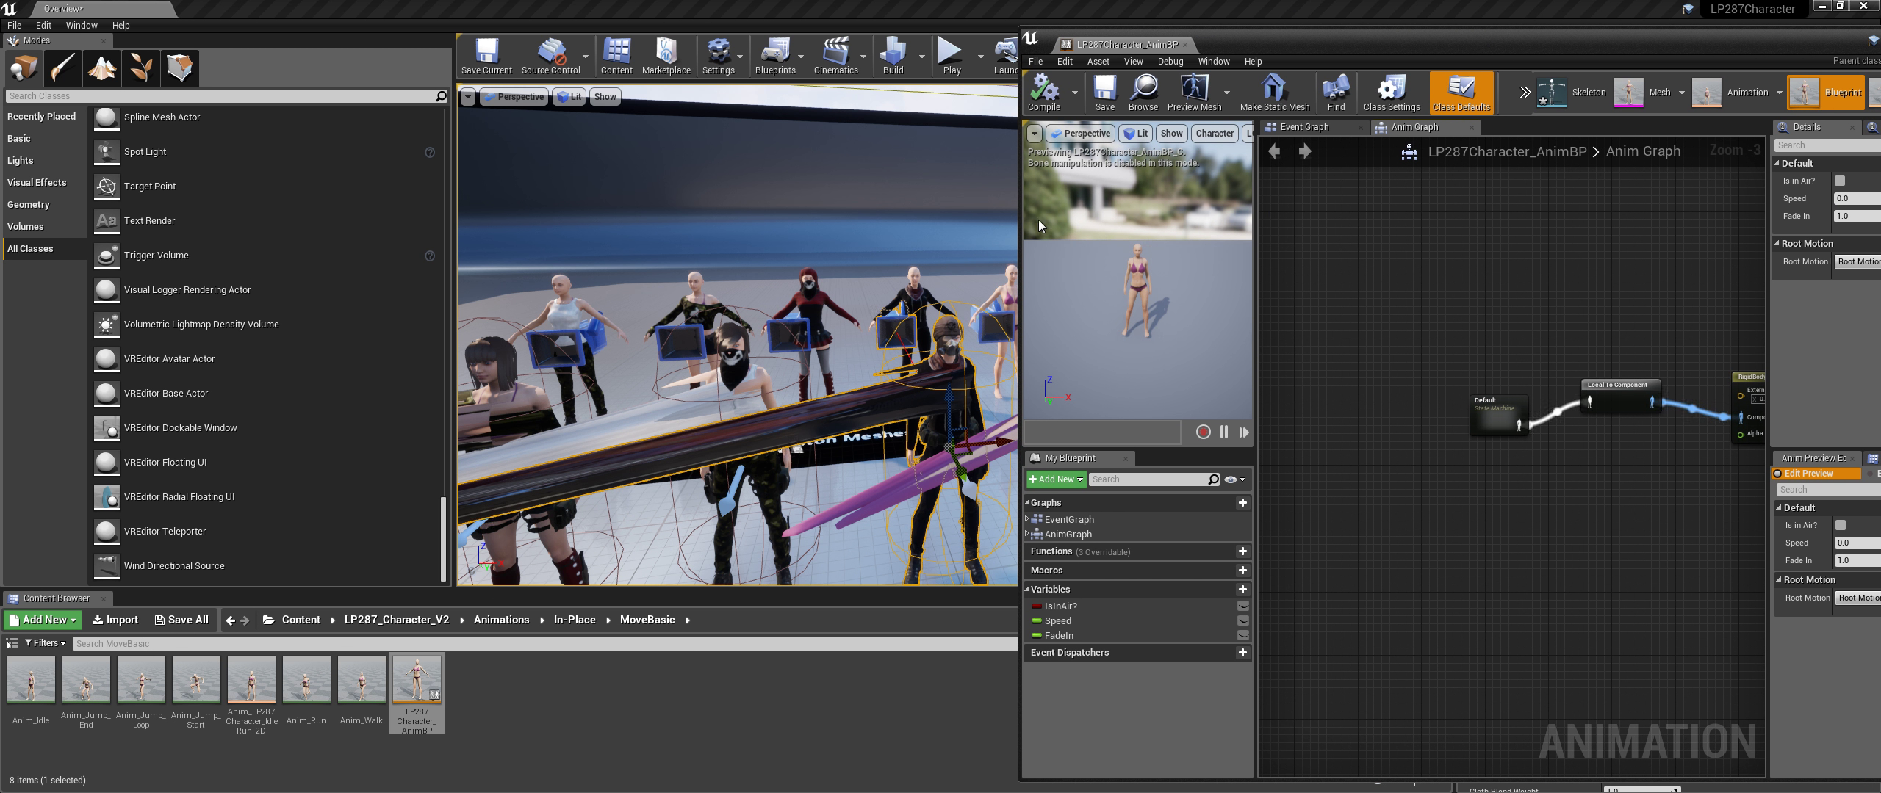
pyautogui.moveTo(1019, 217); pyautogui.dragTo(1221, 217)
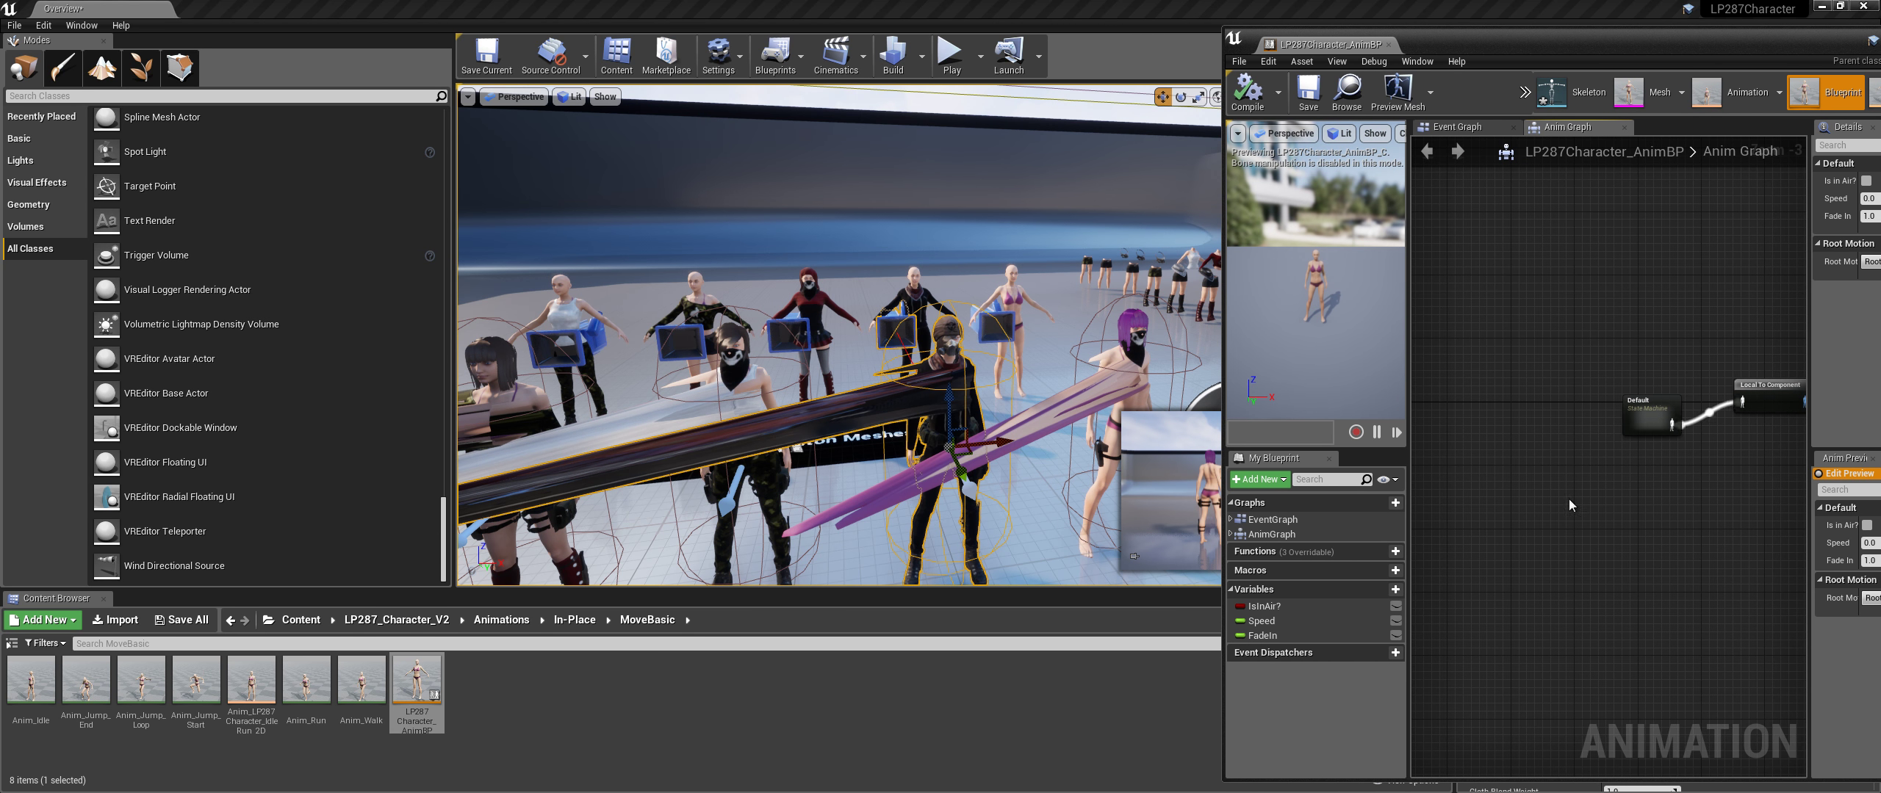
pyautogui.scroll(-2, 1452, 526)
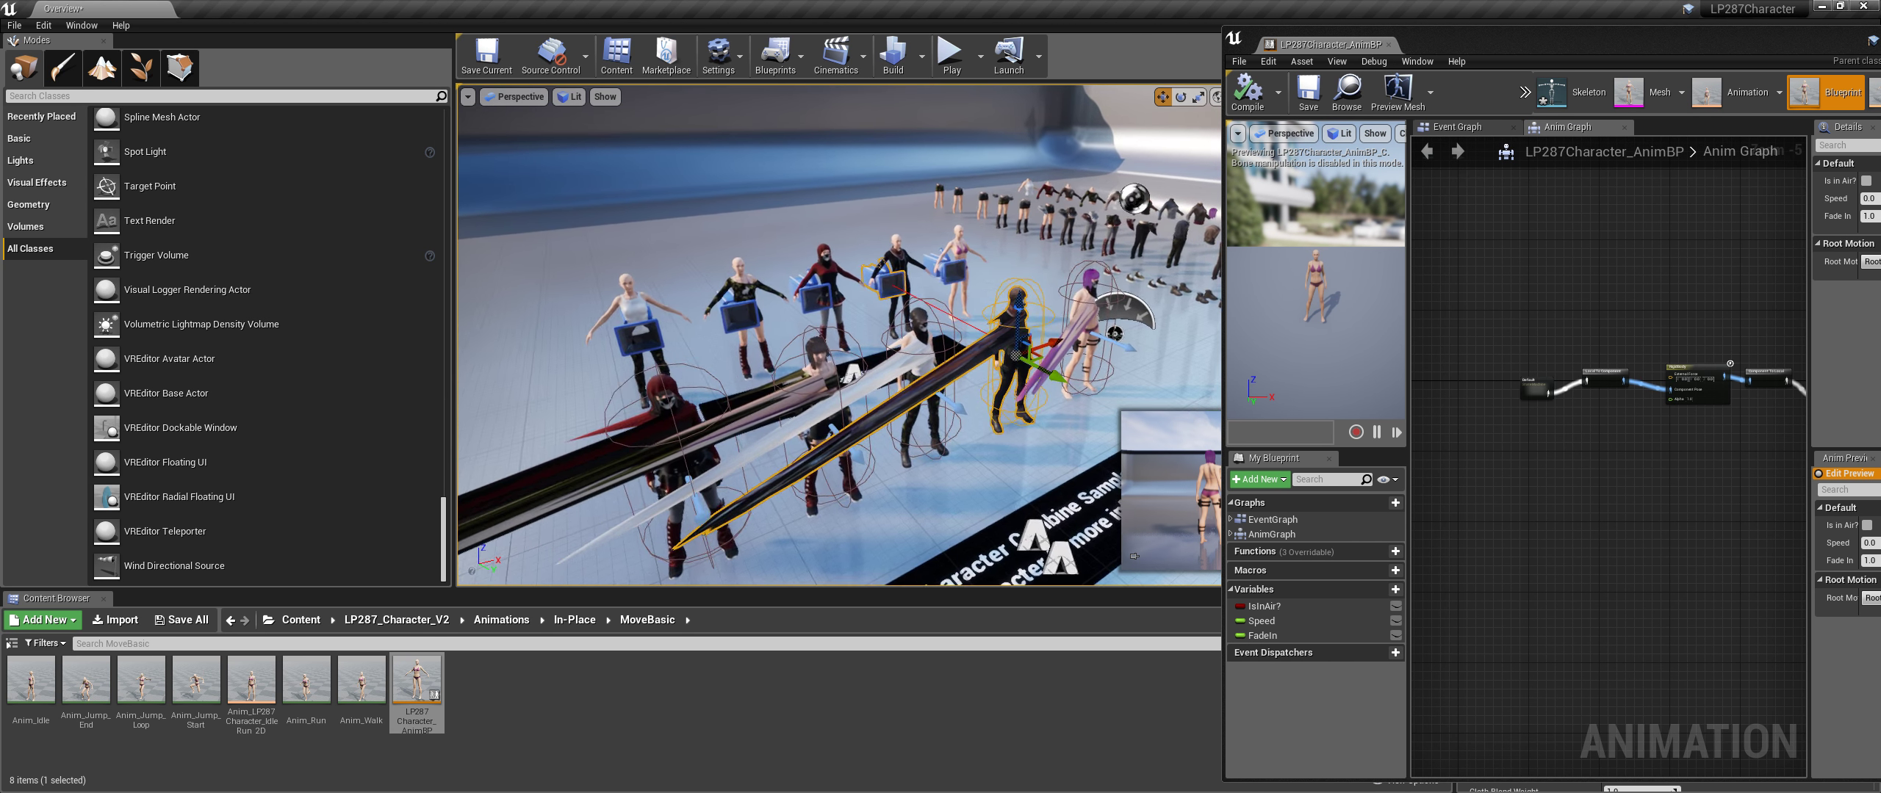
pyautogui.scroll(2, 1462, 419)
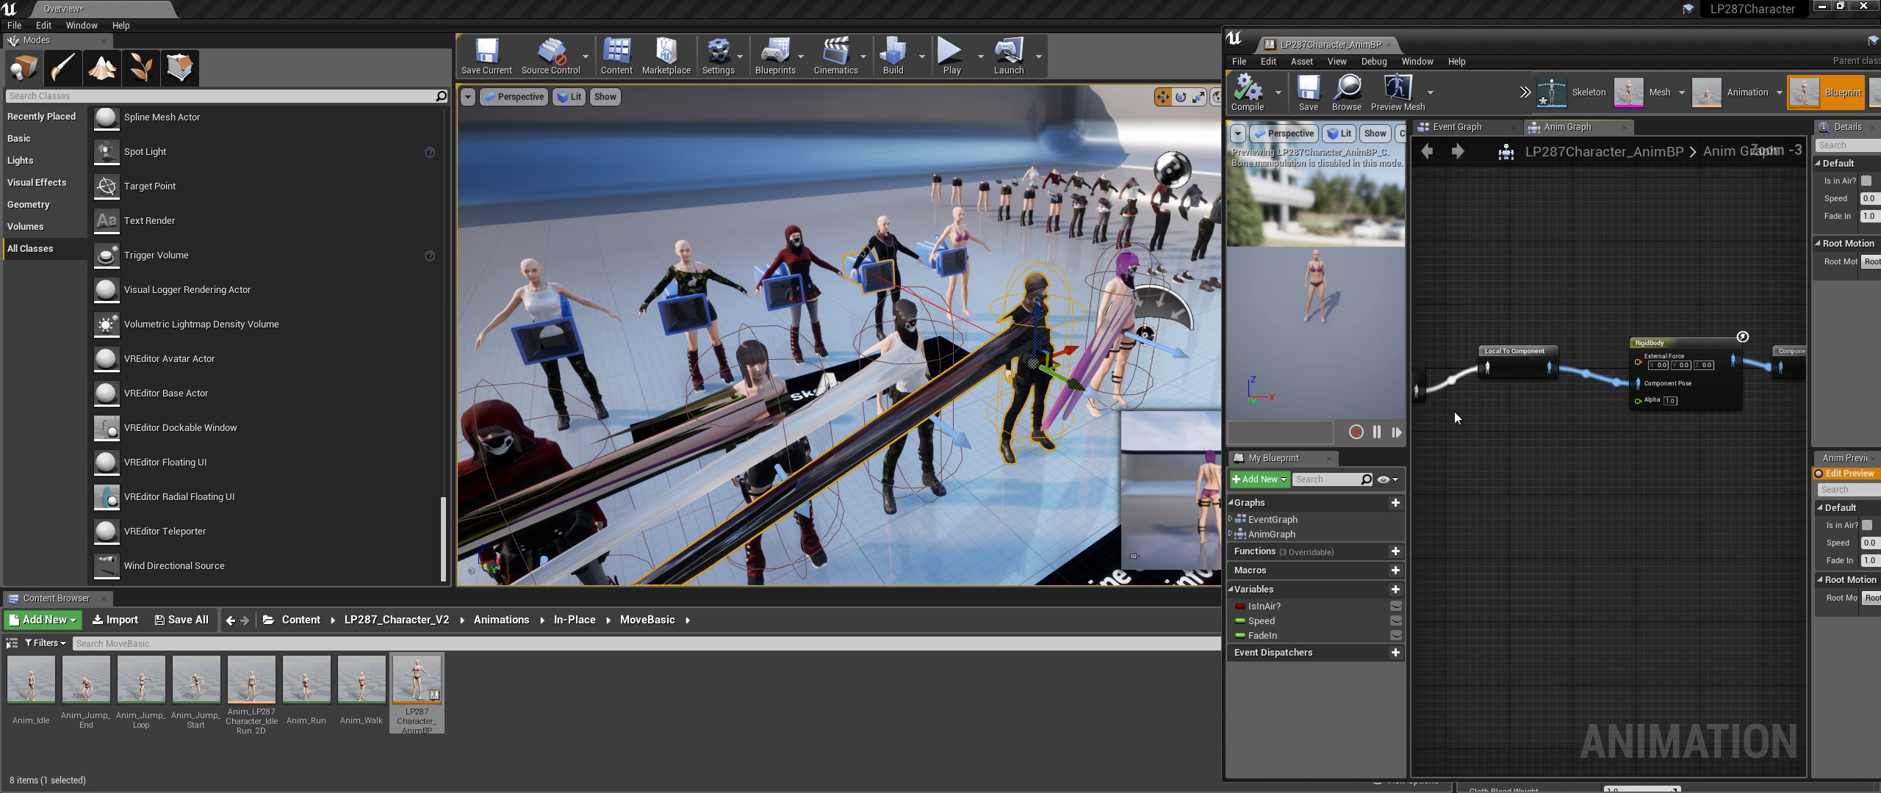
# Try a wire from the state machine output, then resize the editor and pan to the chain
pyautogui.moveTo(1421, 416); pyautogui.dragTo(1683, 506)
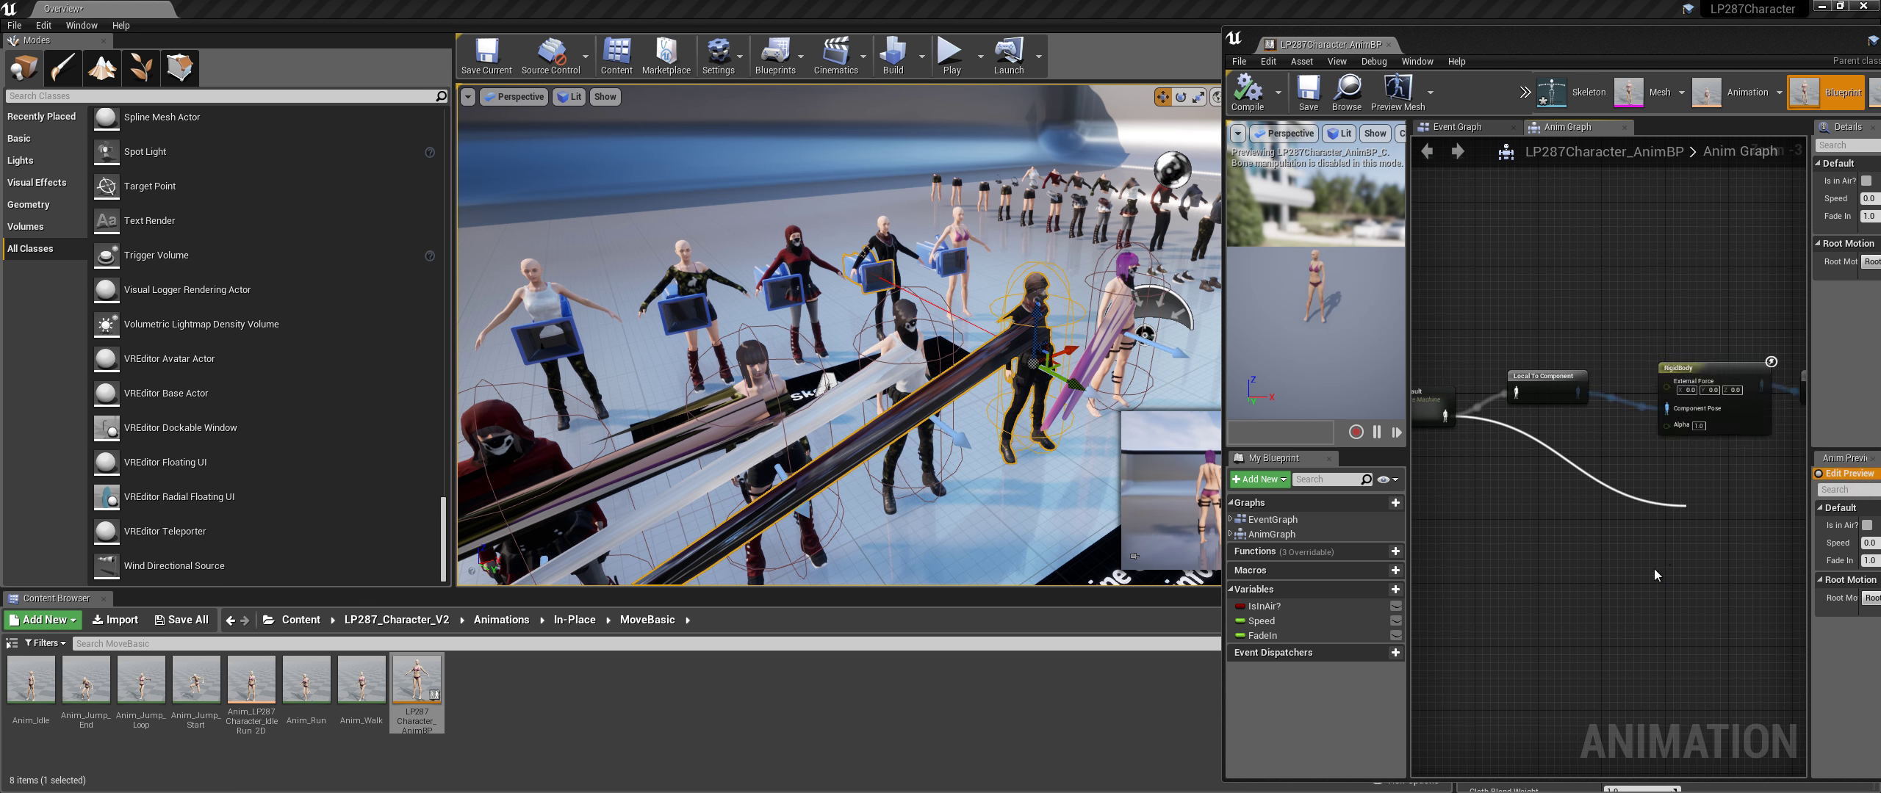
pyautogui.click(1669, 586)
pyautogui.scroll(-1, 1587, 546)
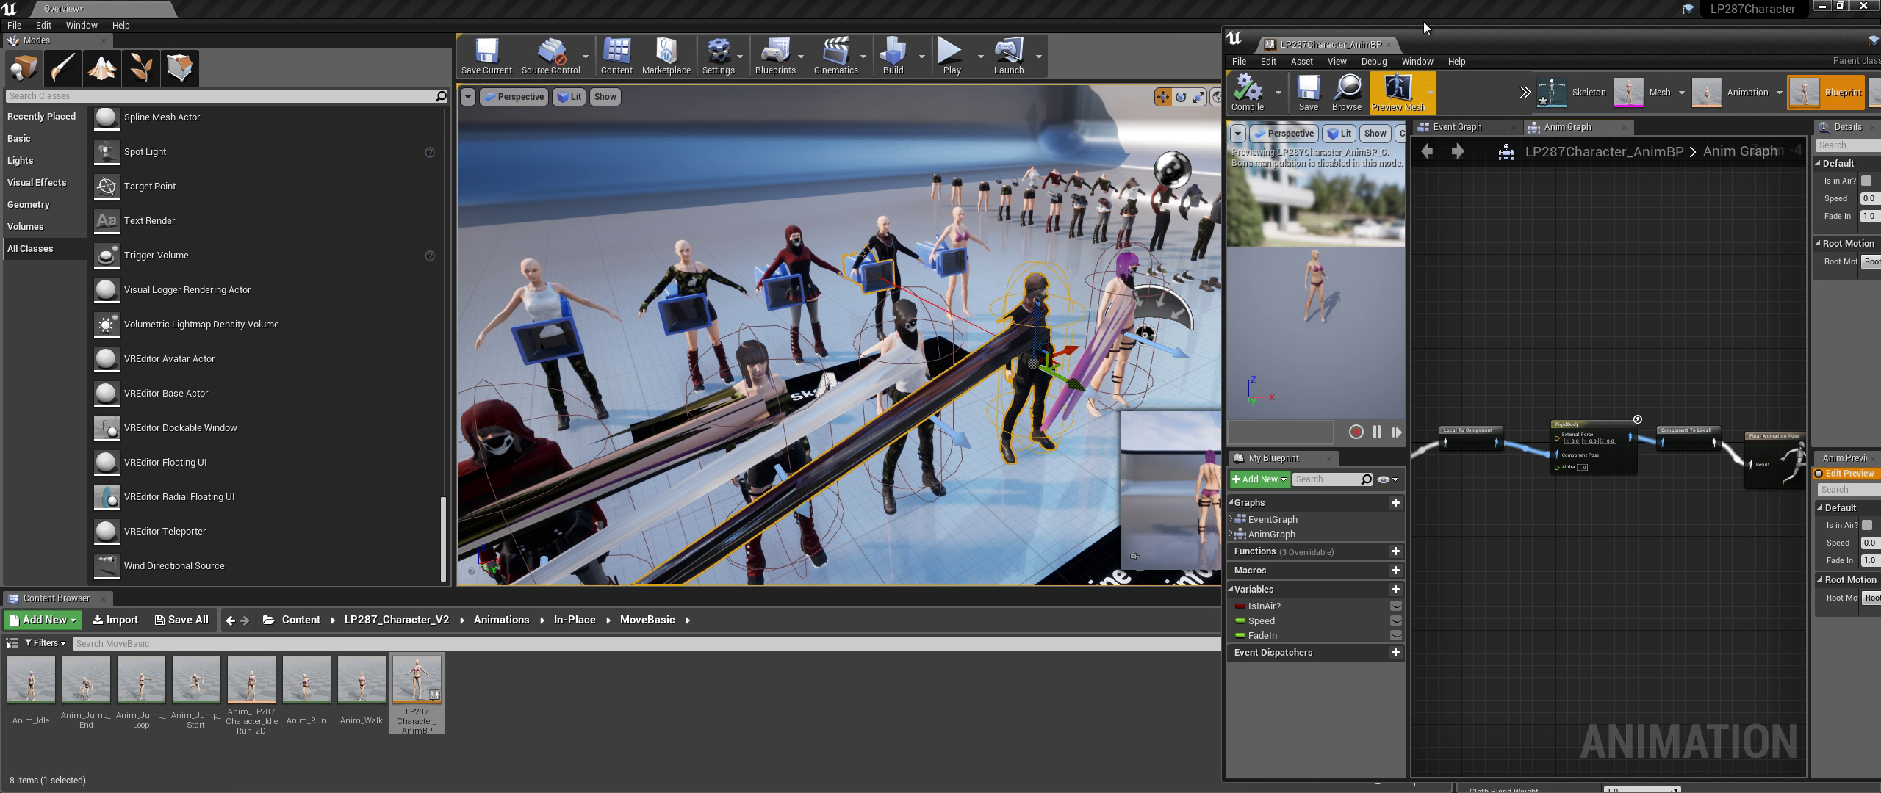
pyautogui.moveTo(1462, 44); pyautogui.dragTo(1437, 44)
pyautogui.doubleClick(1437, 44)
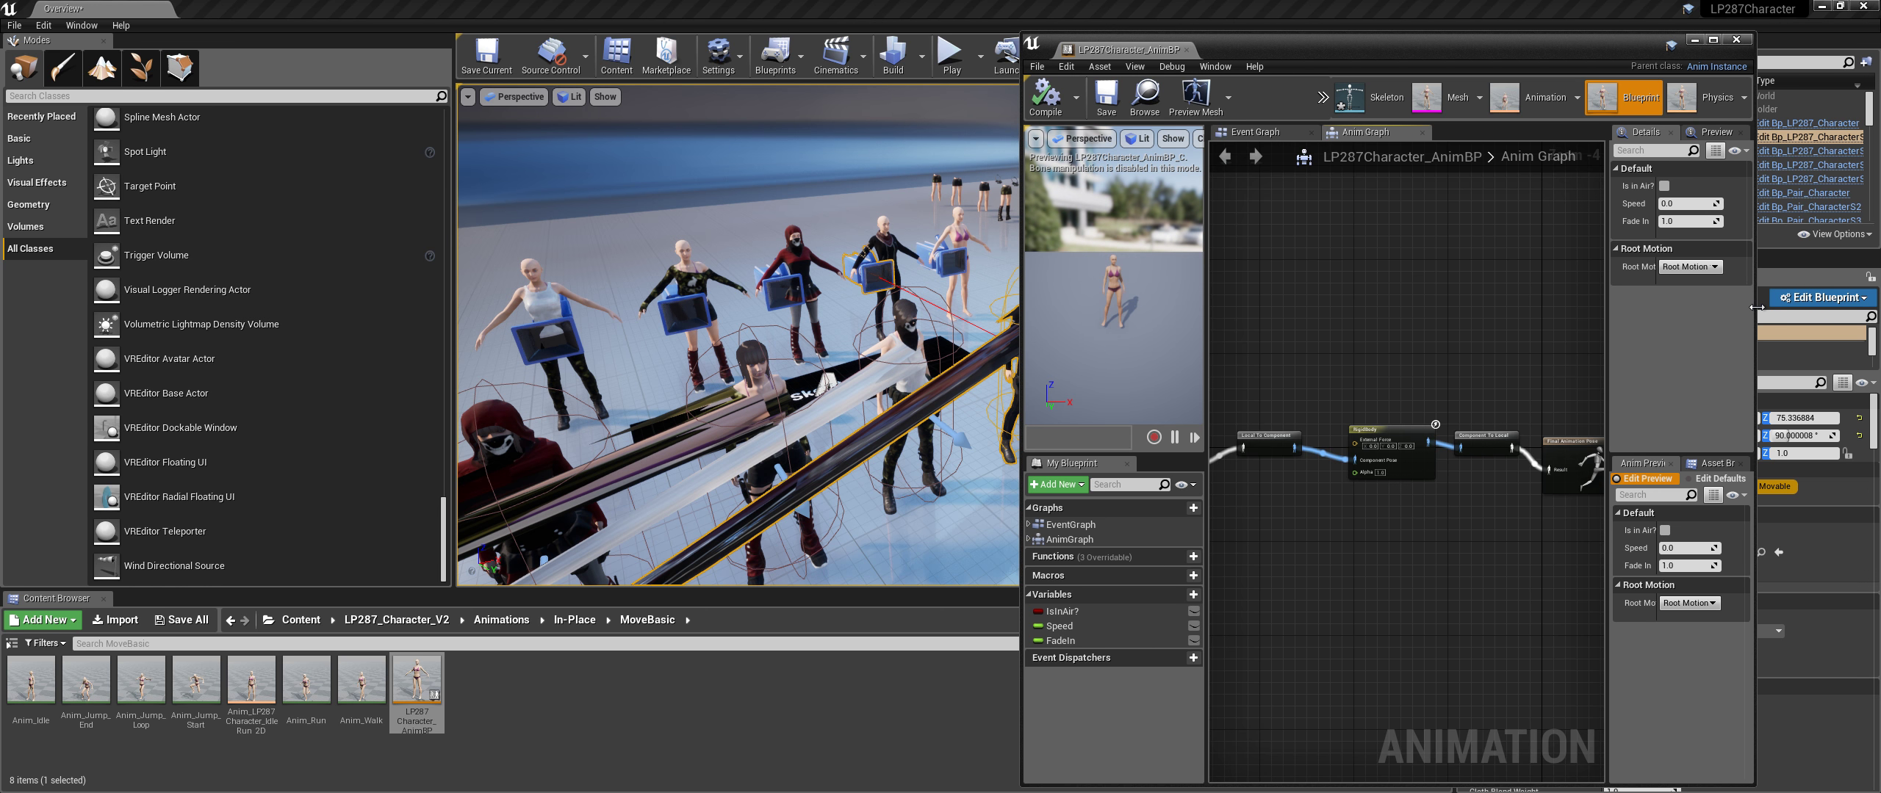
pyautogui.moveTo(1756, 308); pyautogui.dragTo(1865, 307)
pyautogui.moveTo(1428, 560); pyautogui.dragTo(1472, 542, button='right')
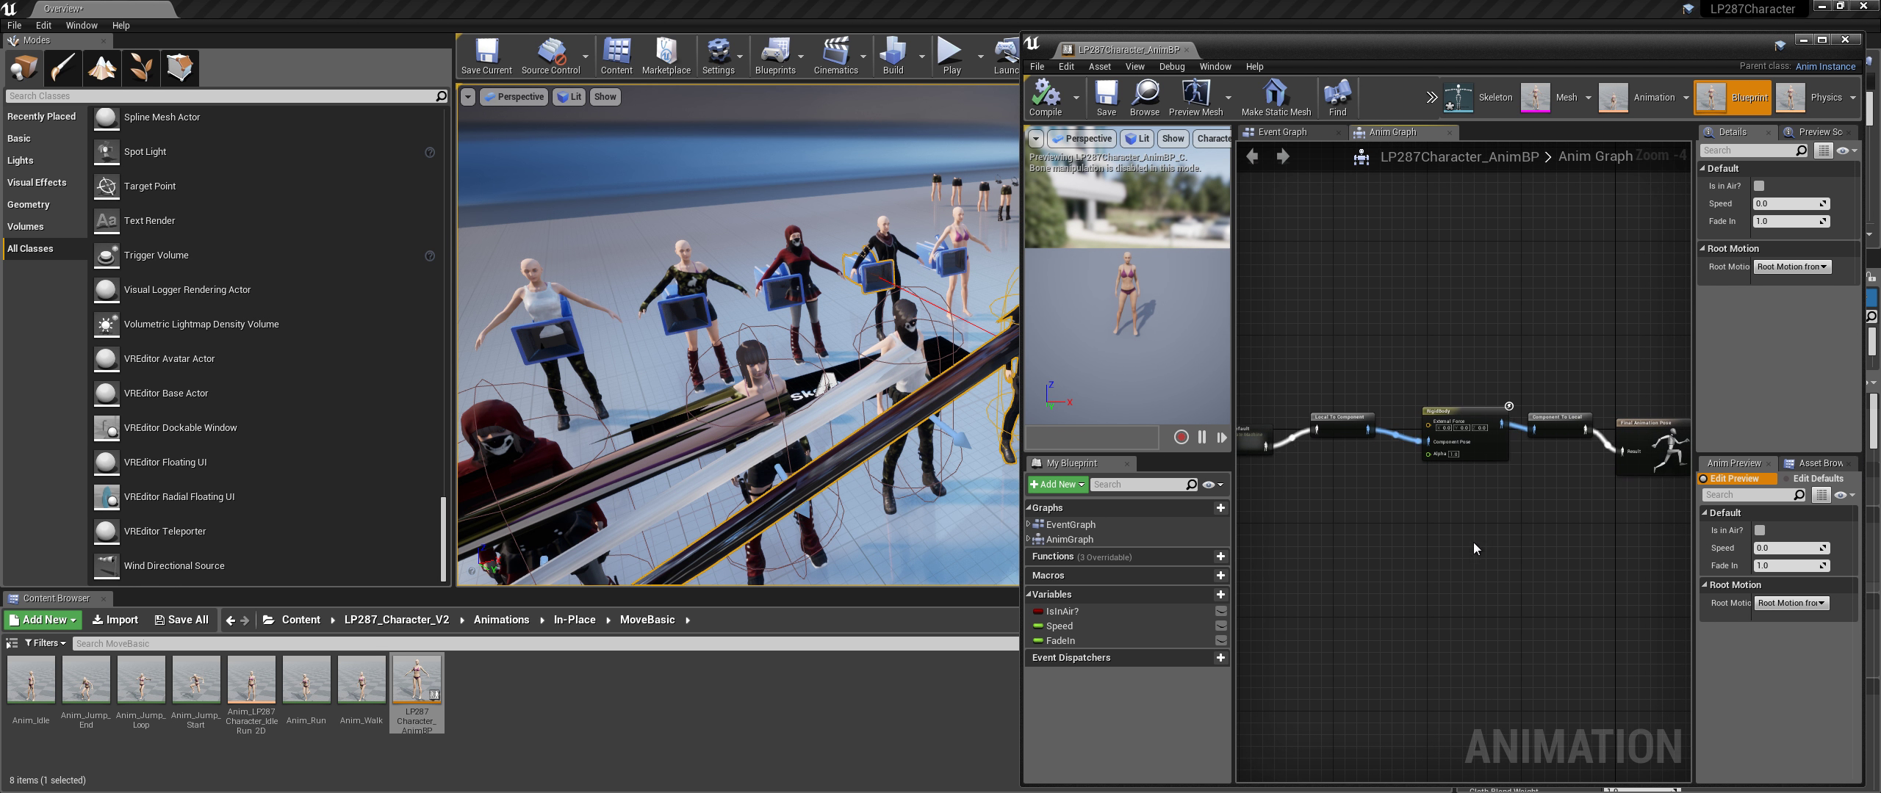
# Wire the state machine straight to Final Animation Pose, then compile and save
pyautogui.moveTo(1267, 449); pyautogui.dragTo(1624, 450)
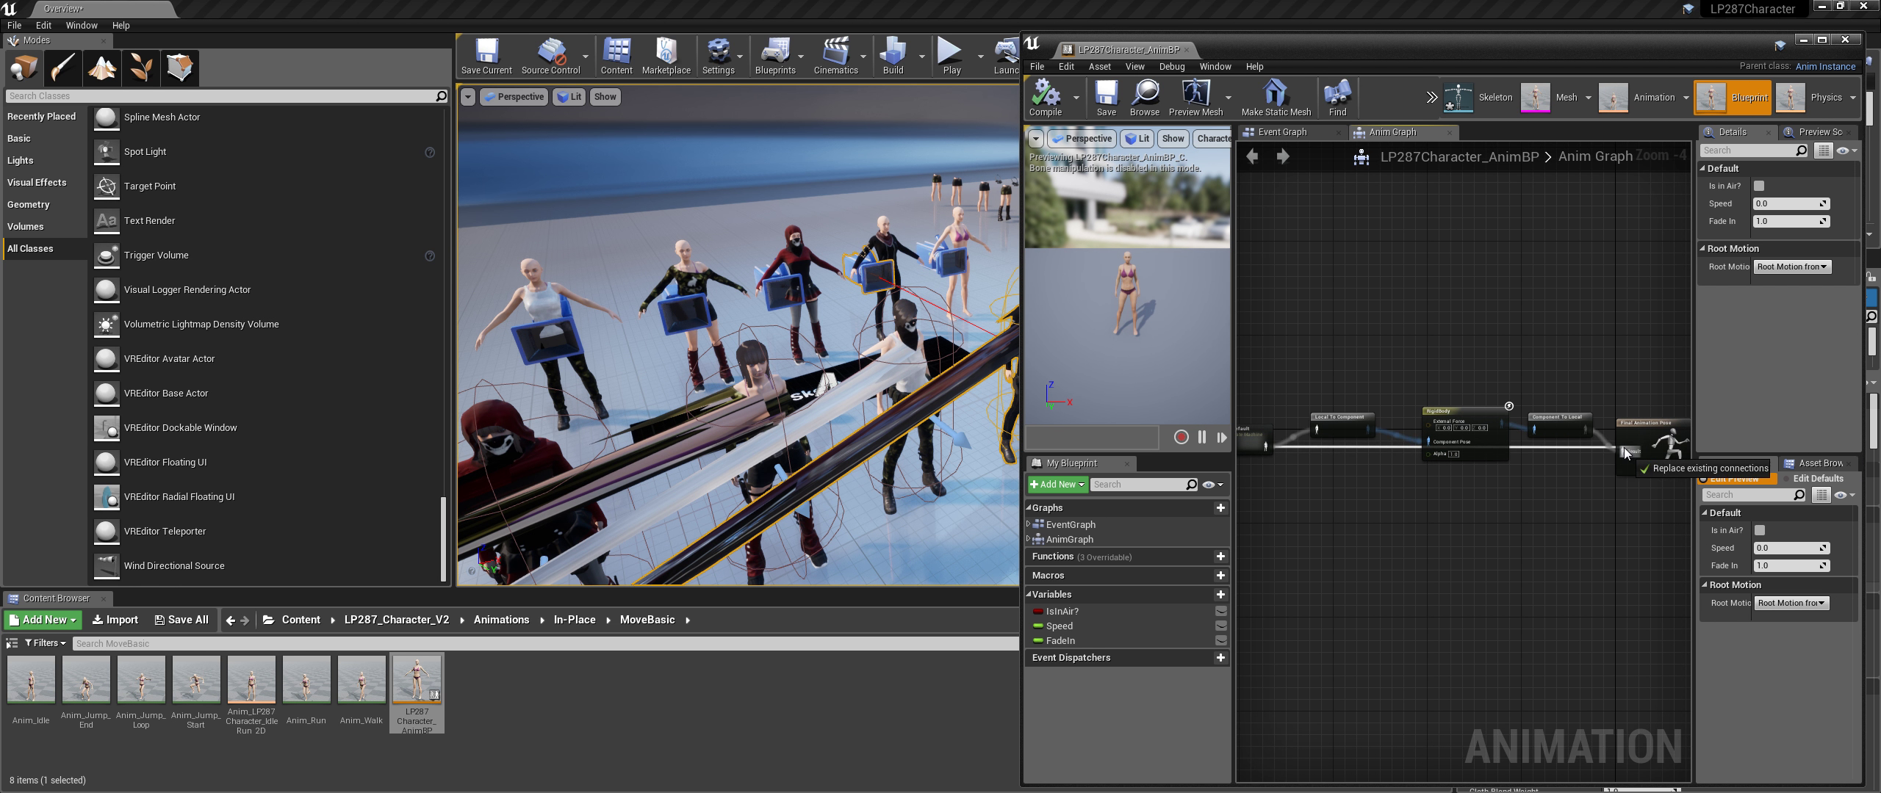
pyautogui.click(1045, 97)
pyautogui.click(1099, 107)
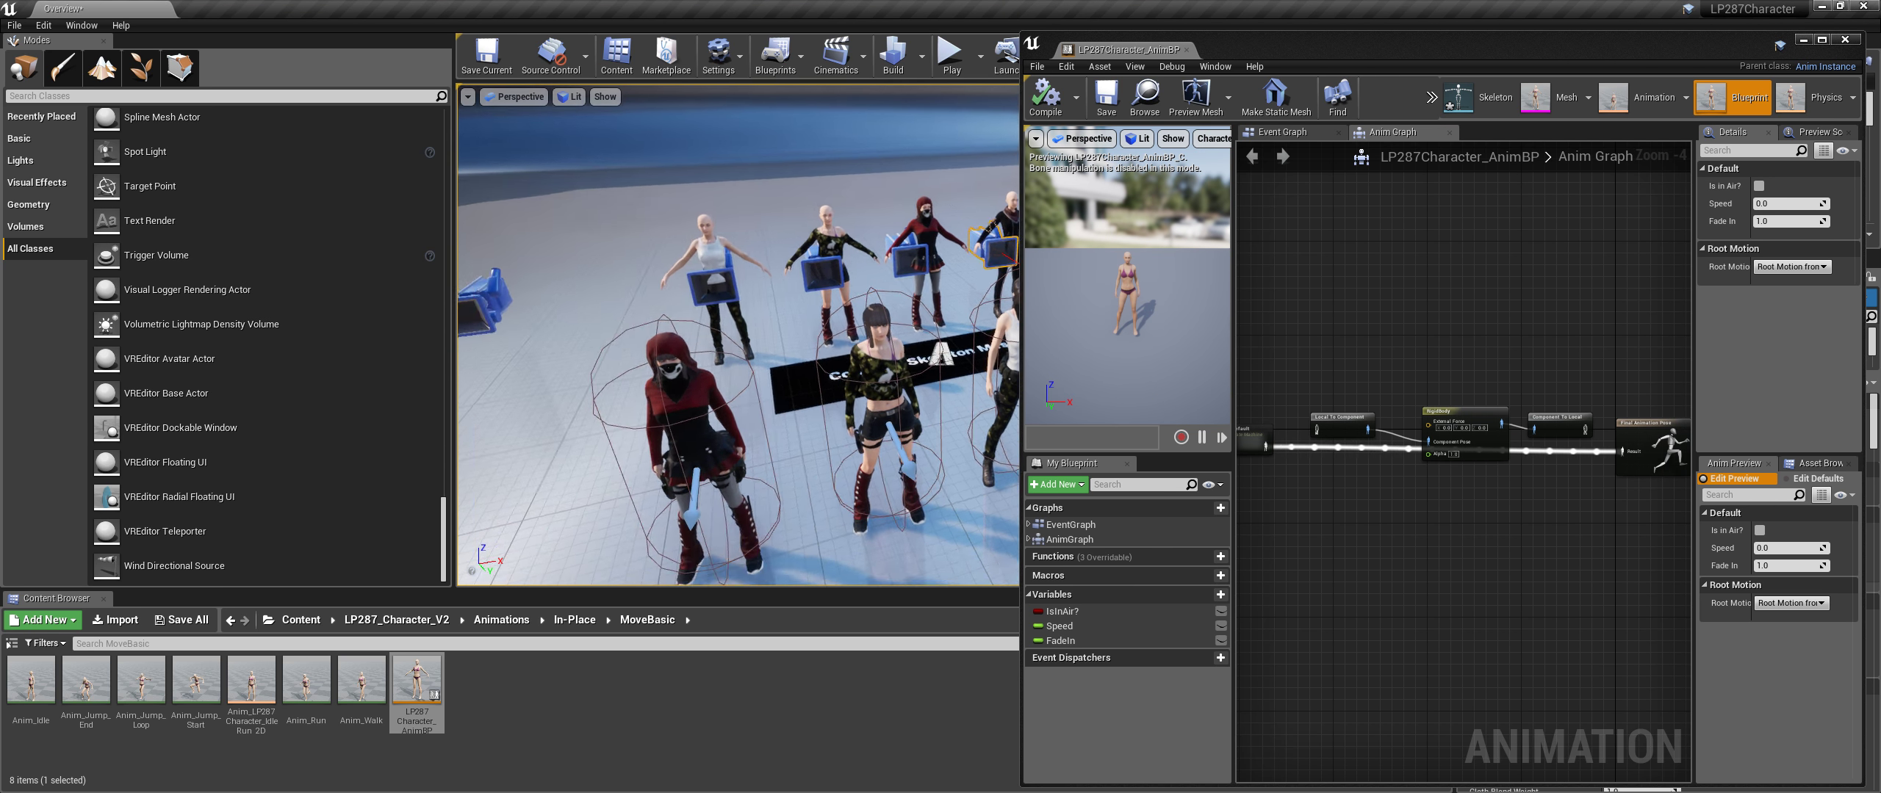
pyautogui.moveTo(734, 330); pyautogui.dragTo(735, 331, button='right')
pyautogui.moveTo(597, 406); pyautogui.dragTo(598, 405, button='right')
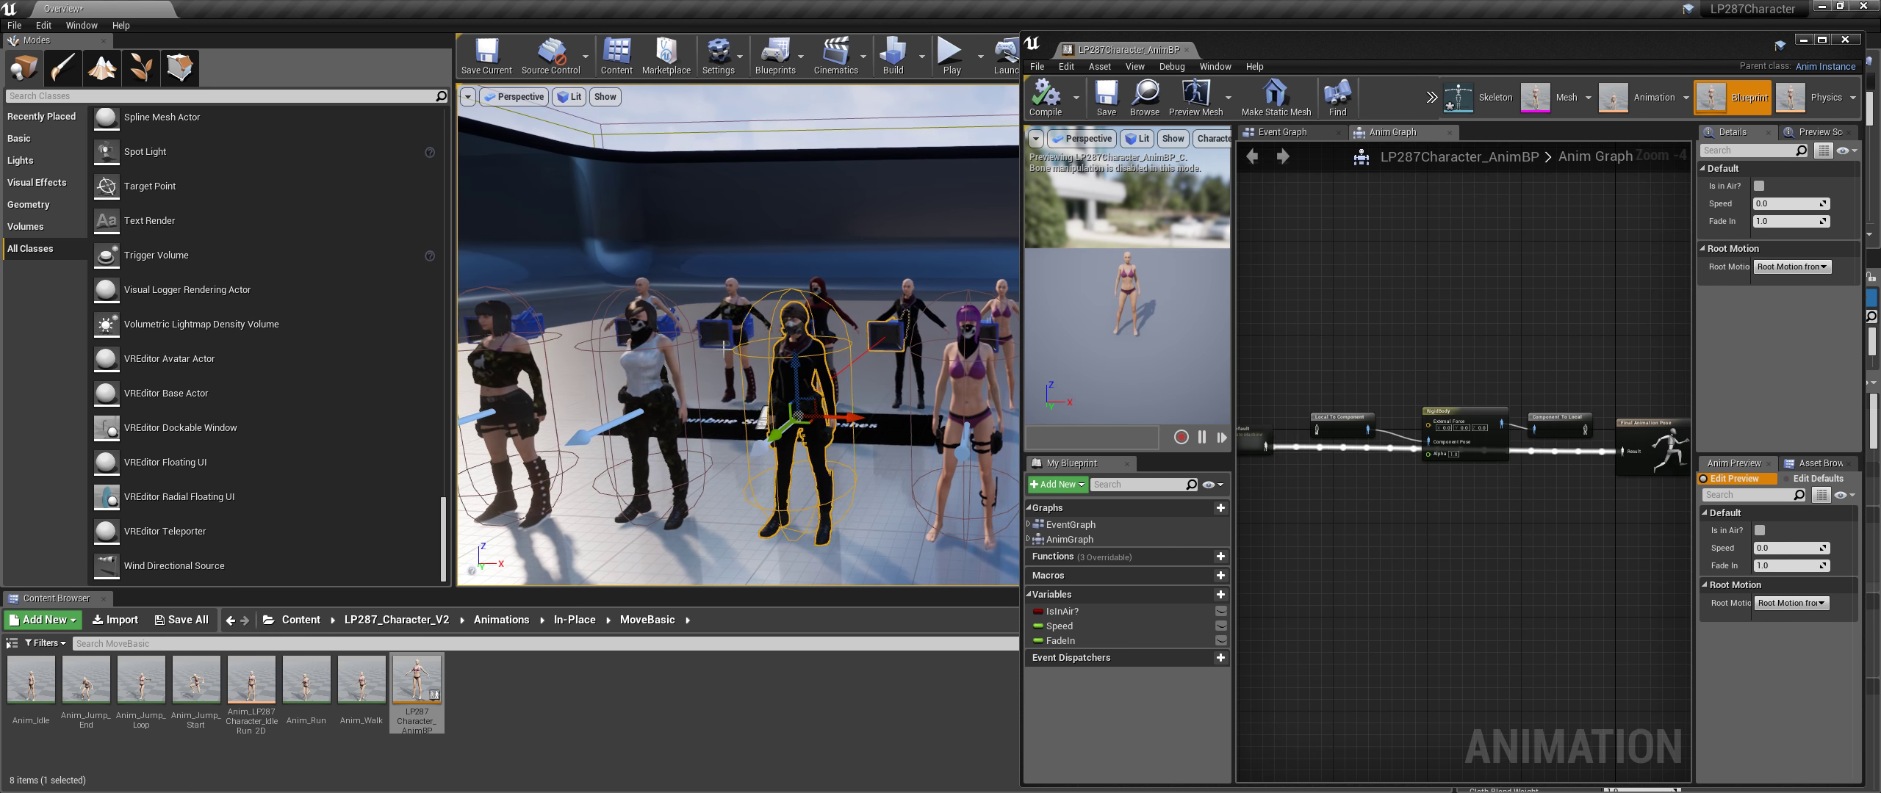
pyautogui.hotkey('alt', 'Tab')
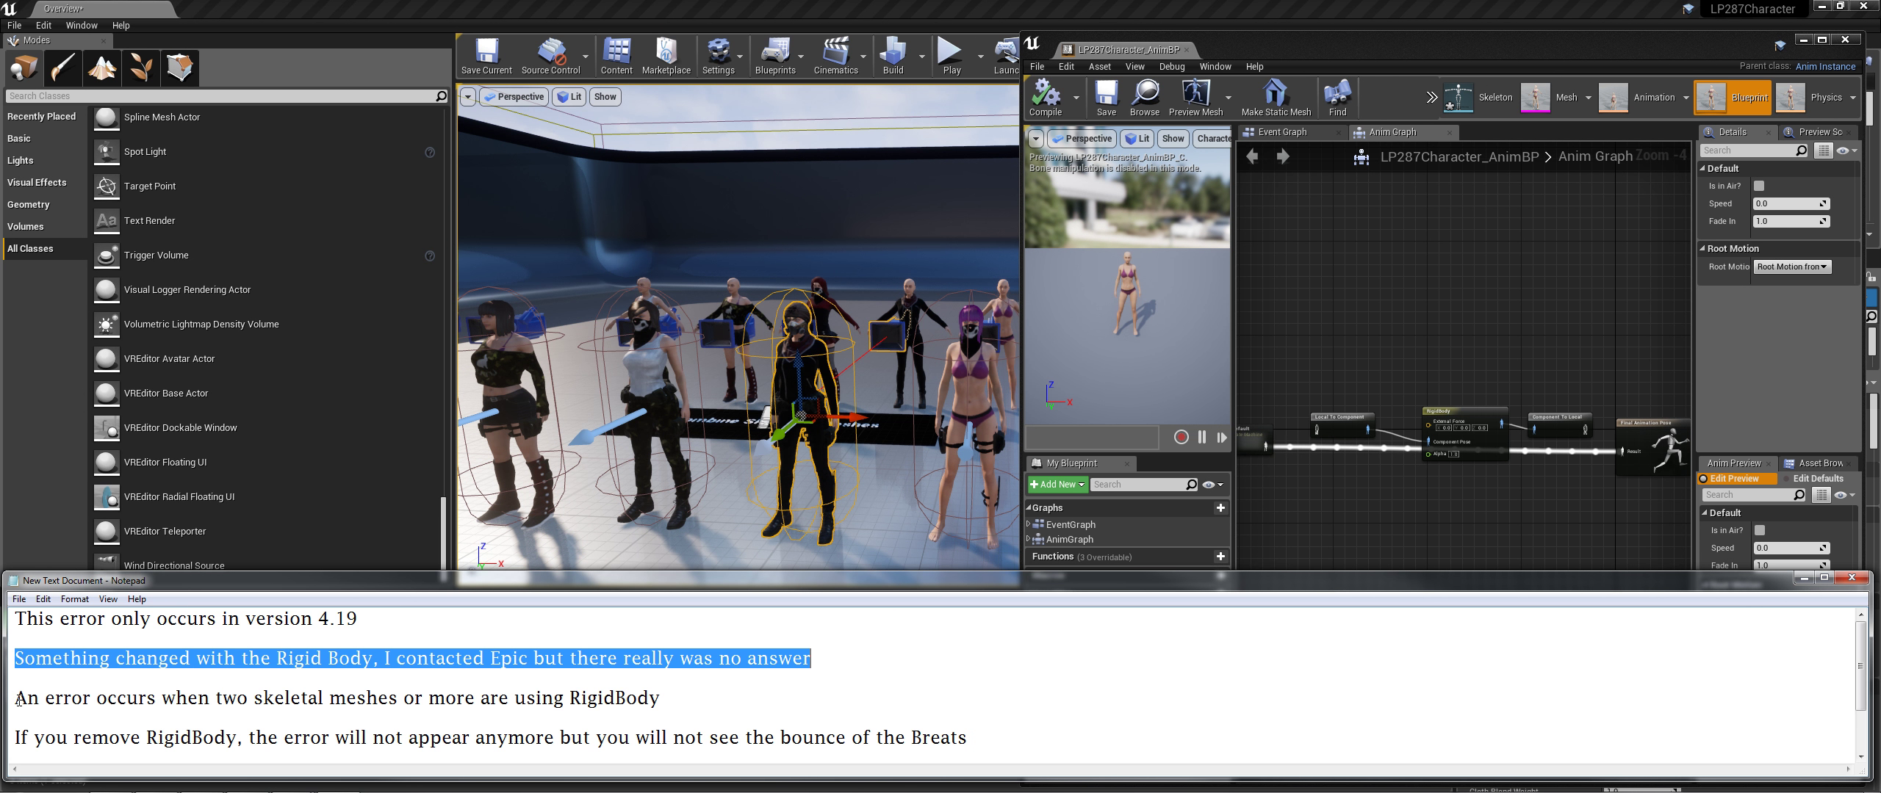
pyautogui.moveTo(17, 699); pyautogui.dragTo(484, 711)
pyautogui.moveTo(955, 734); pyautogui.dragTo(60, 726)
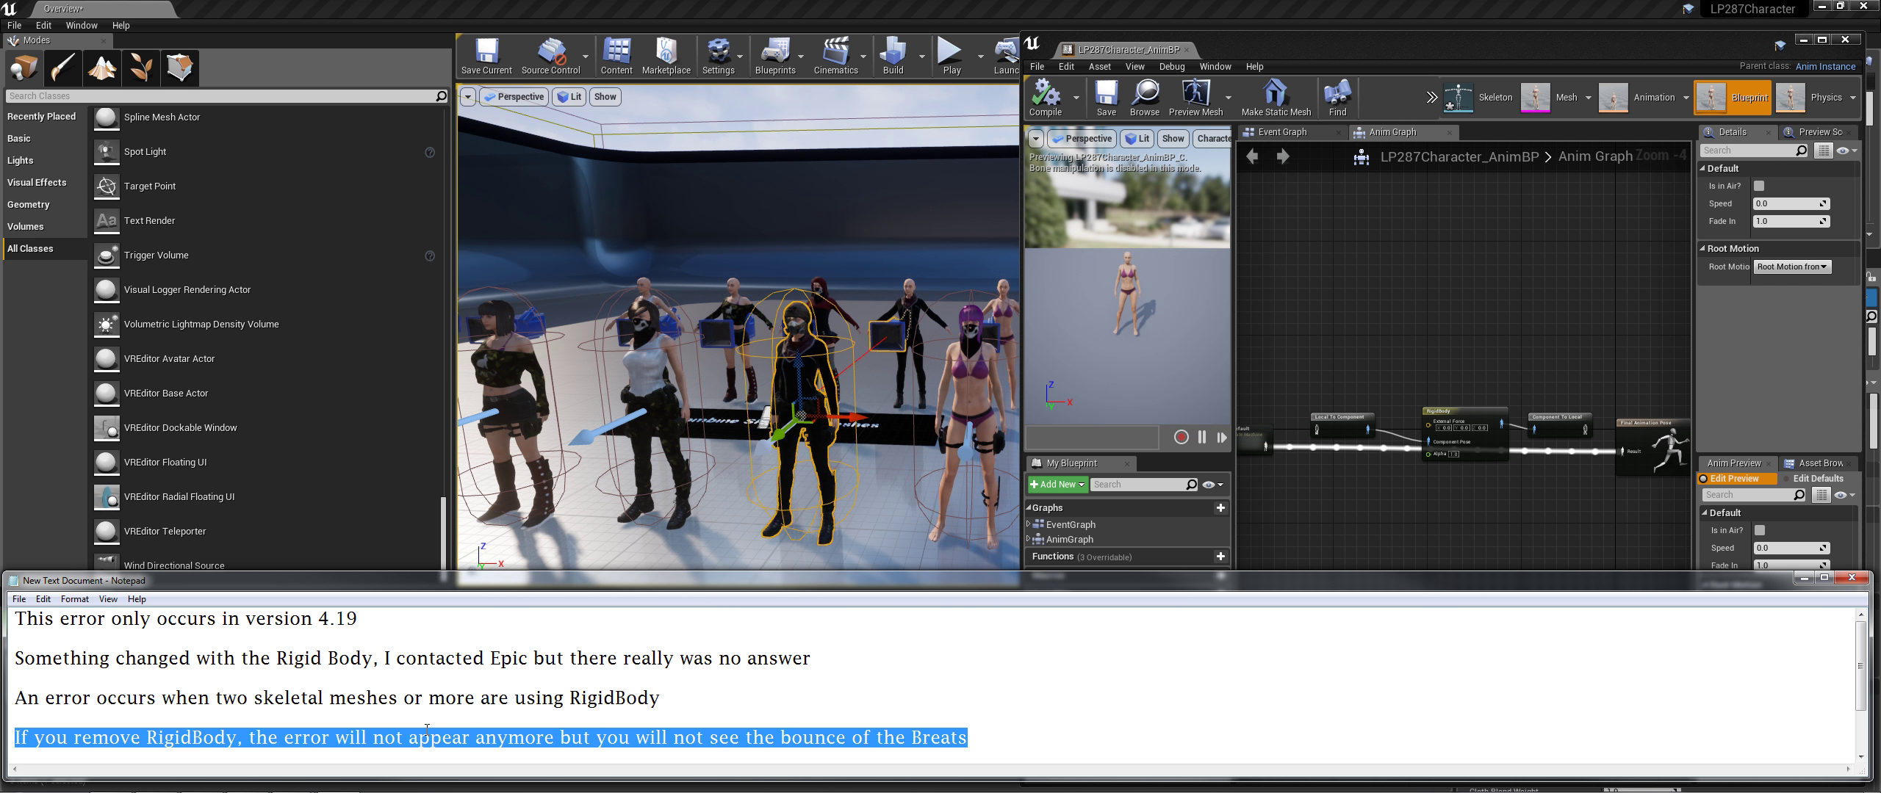
pyautogui.hotkey('alt', 'Tab')
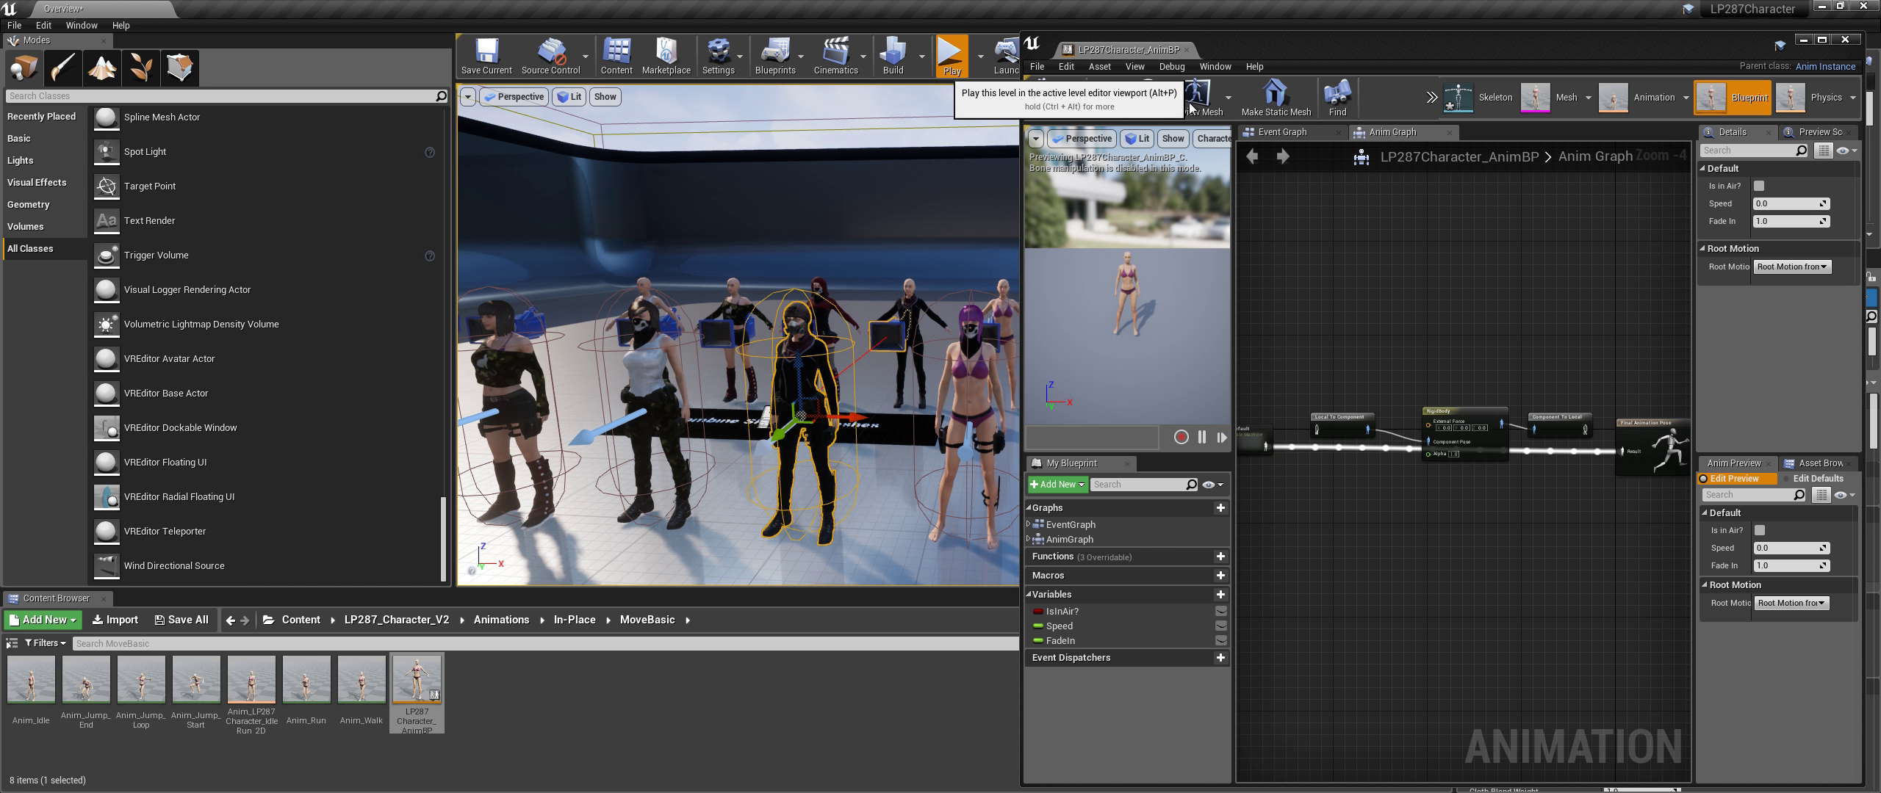
# Play-test the level, walking and jumping with the character, then stop the session
pyautogui.hotkey('alt', 'p')
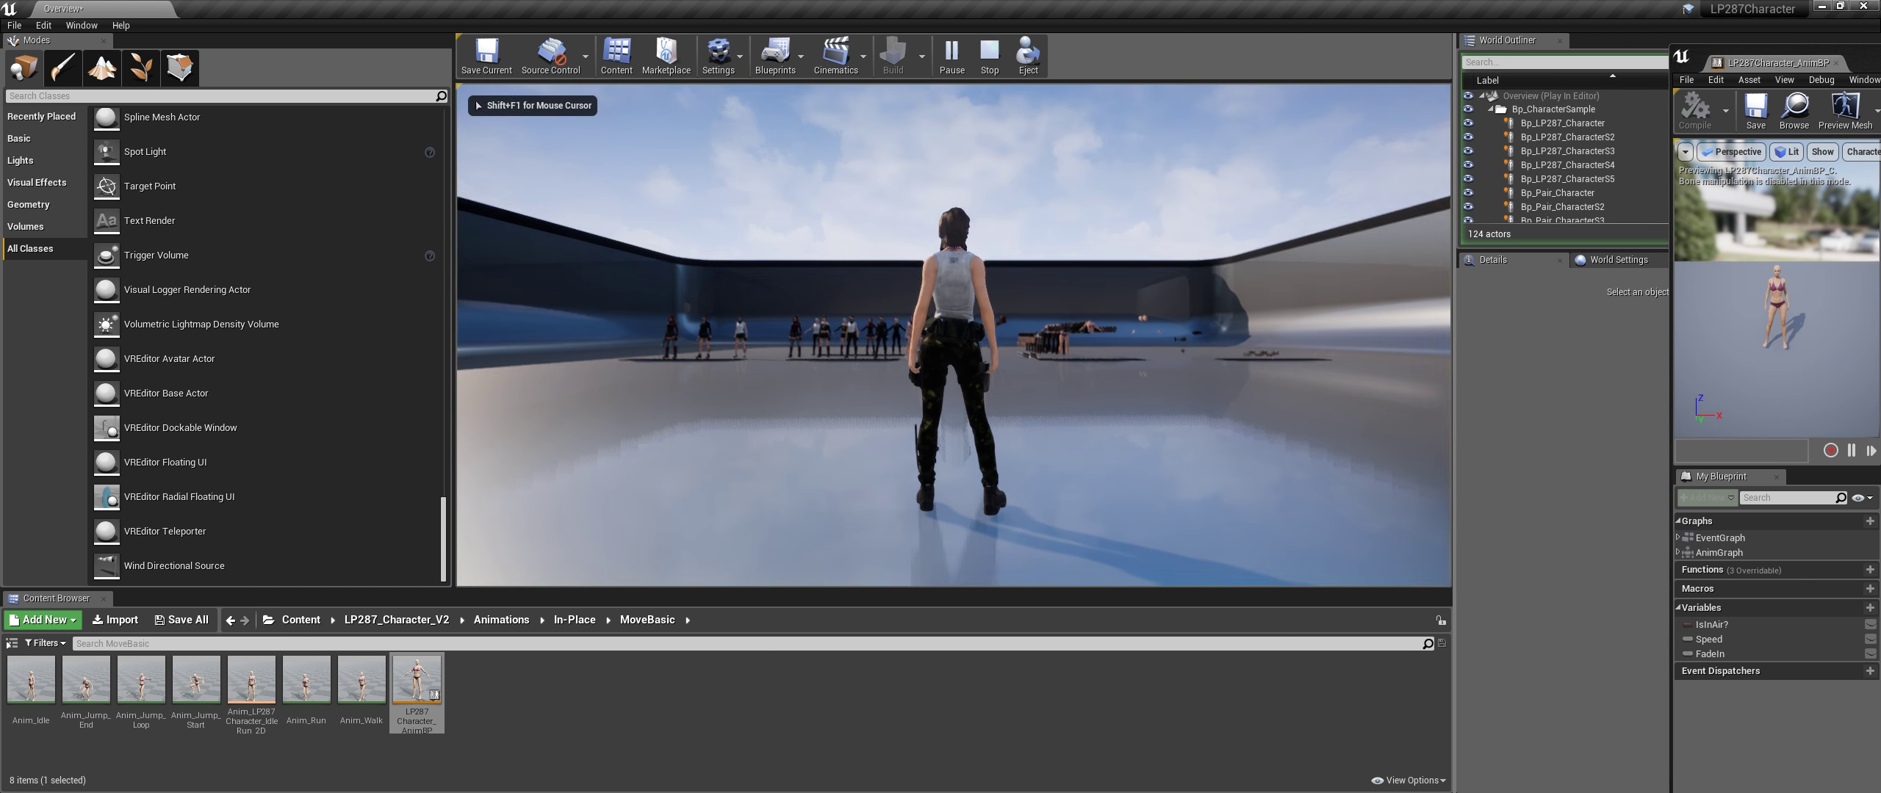
pyautogui.press('s')
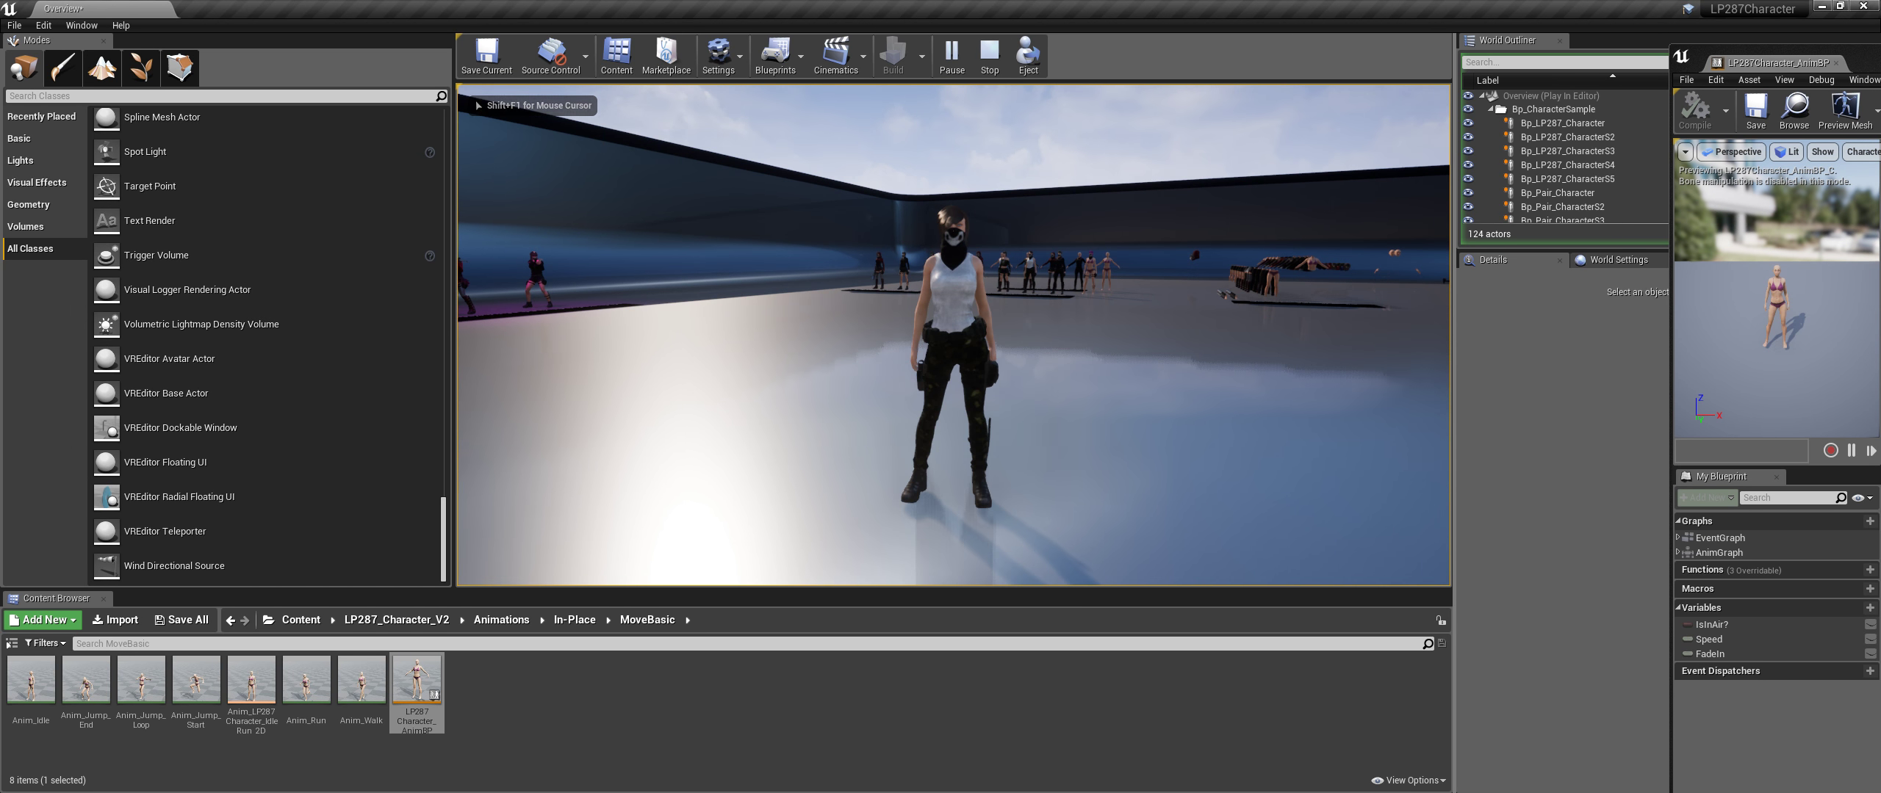
pyautogui.press('a')
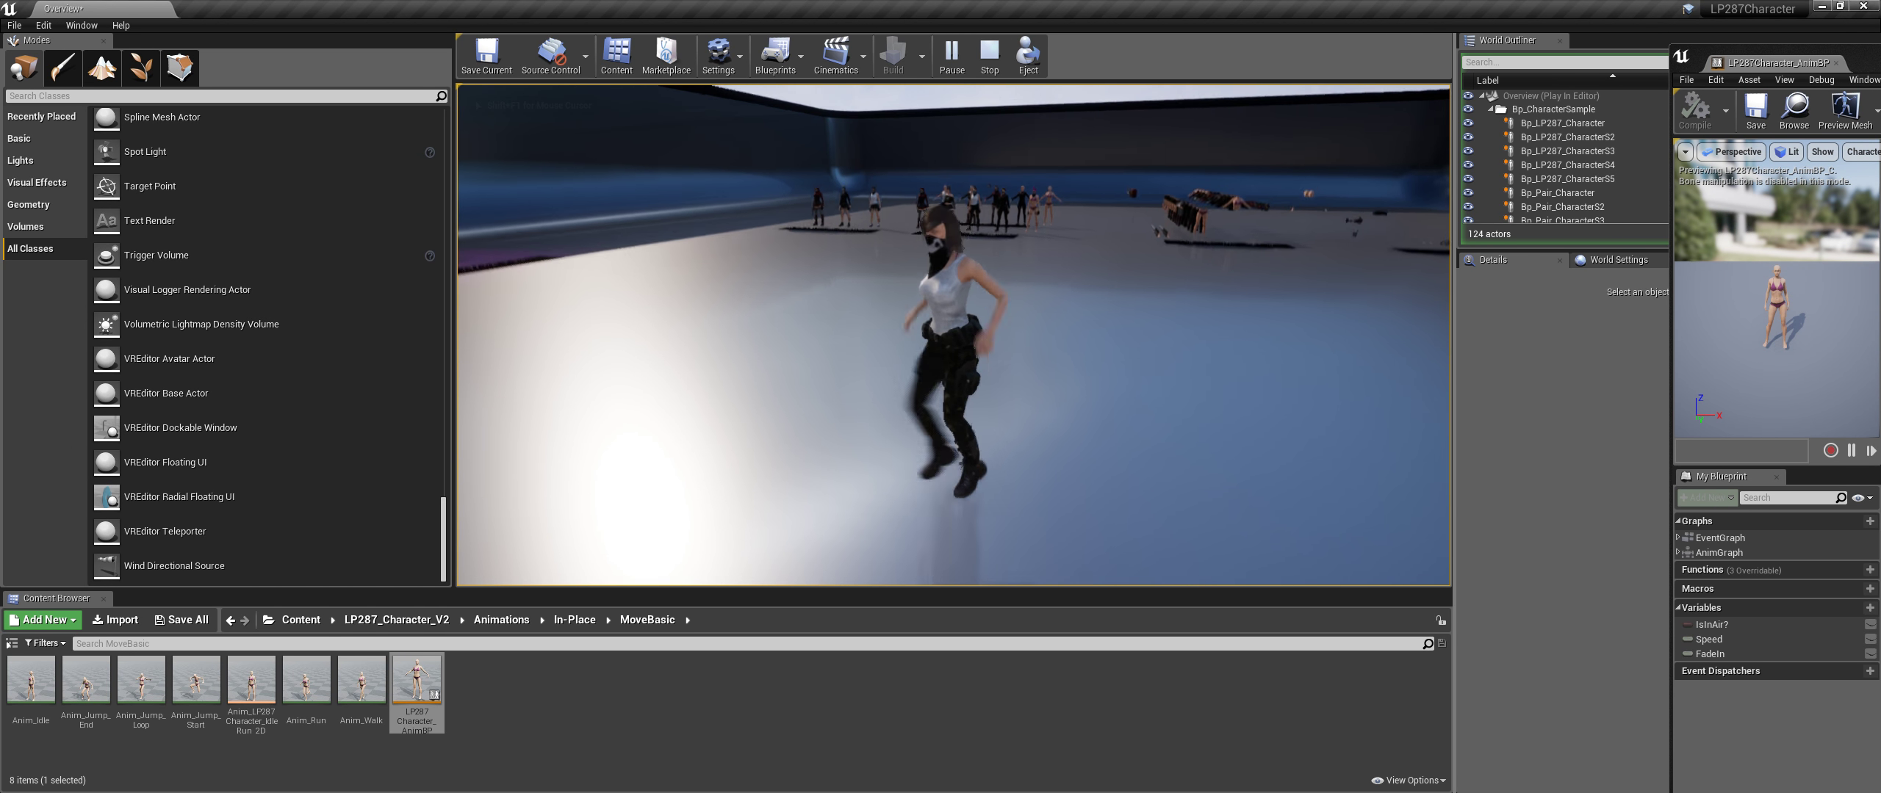
pyautogui.press('space')
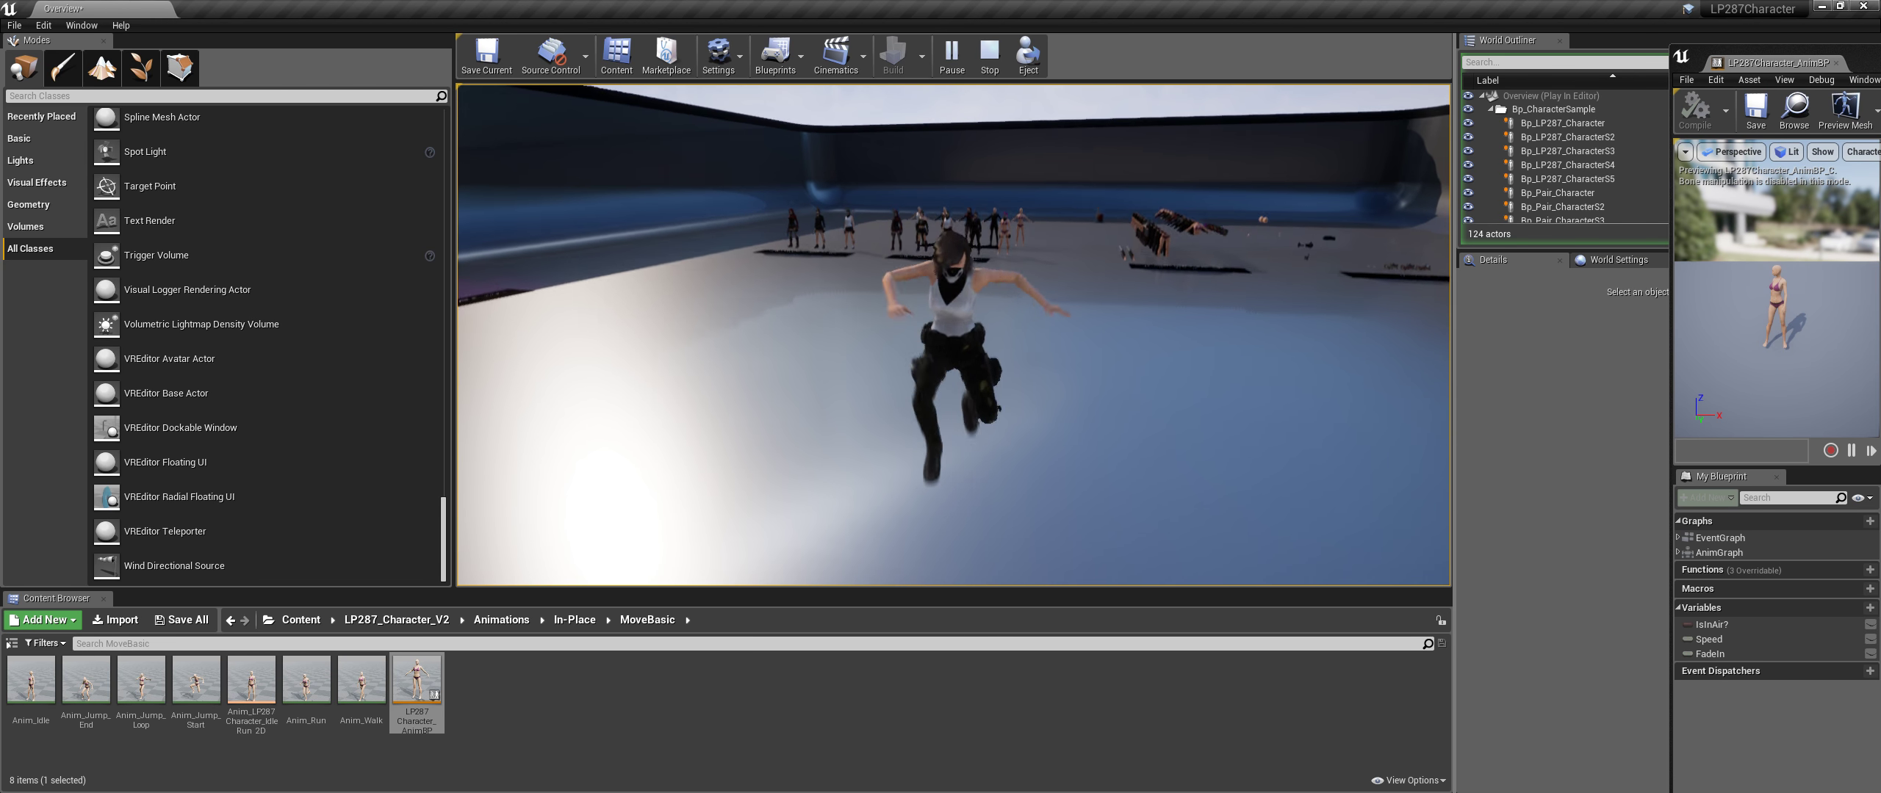
pyautogui.press('s')
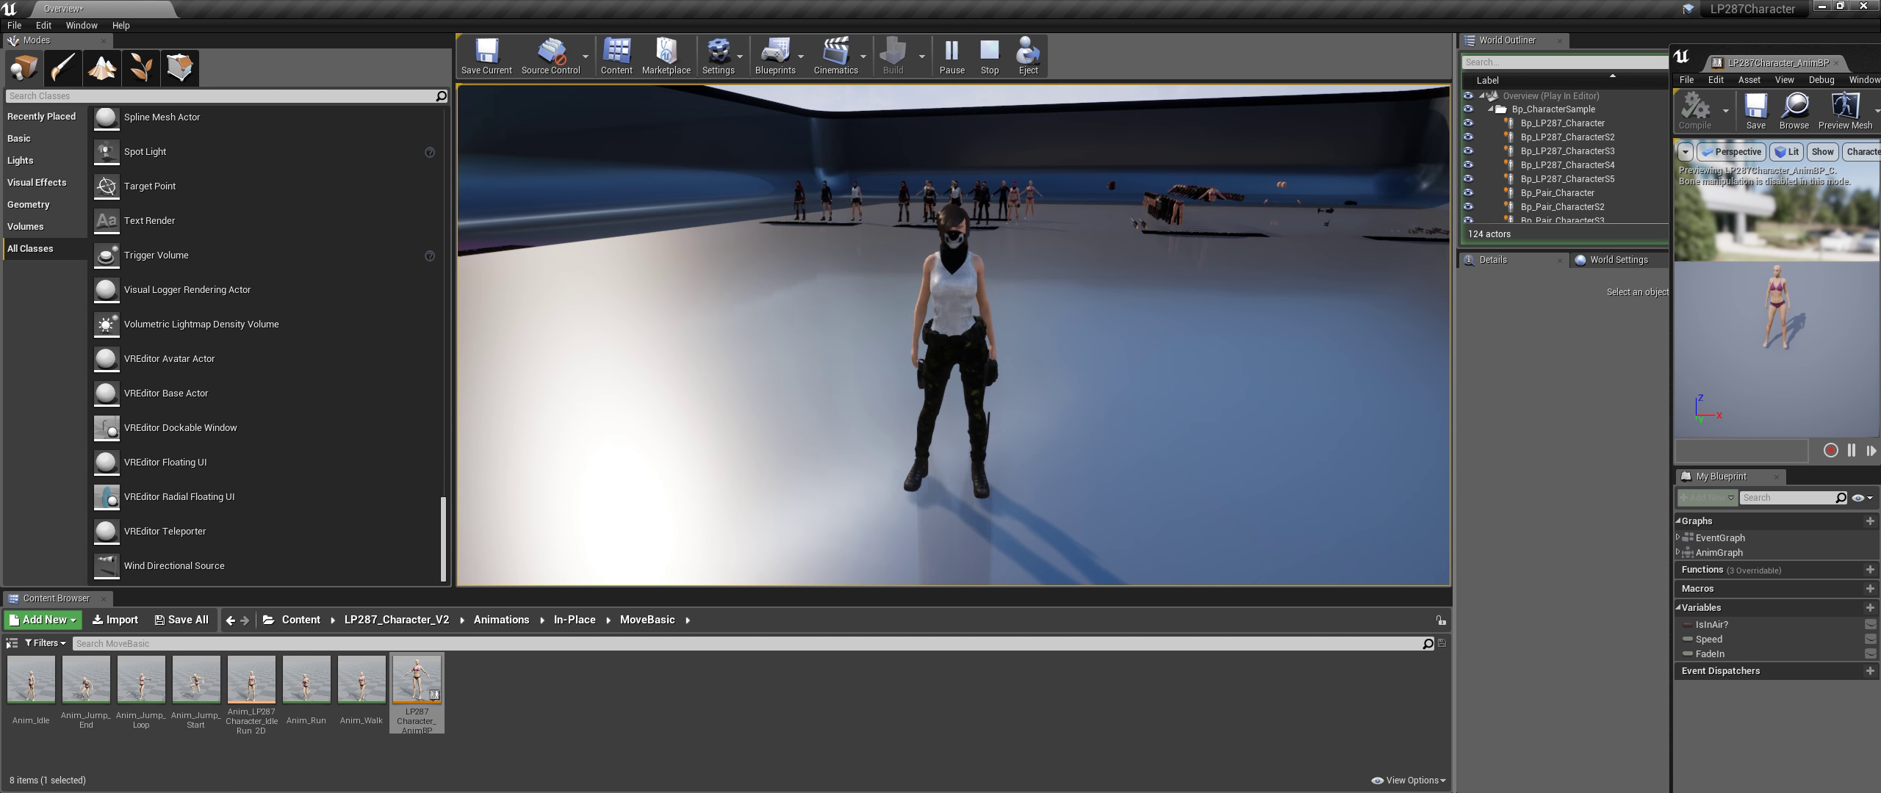
pyautogui.press('Escape')
# Rewire the state machine through Local To Component and Component To Local to Final Animation Pose
pyautogui.moveTo(1778, 63); pyautogui.dragTo(1423, 59)
pyautogui.moveTo(1305, 450); pyautogui.dragTo(1358, 438)
pyautogui.moveTo(1625, 434); pyautogui.dragTo(1662, 457)
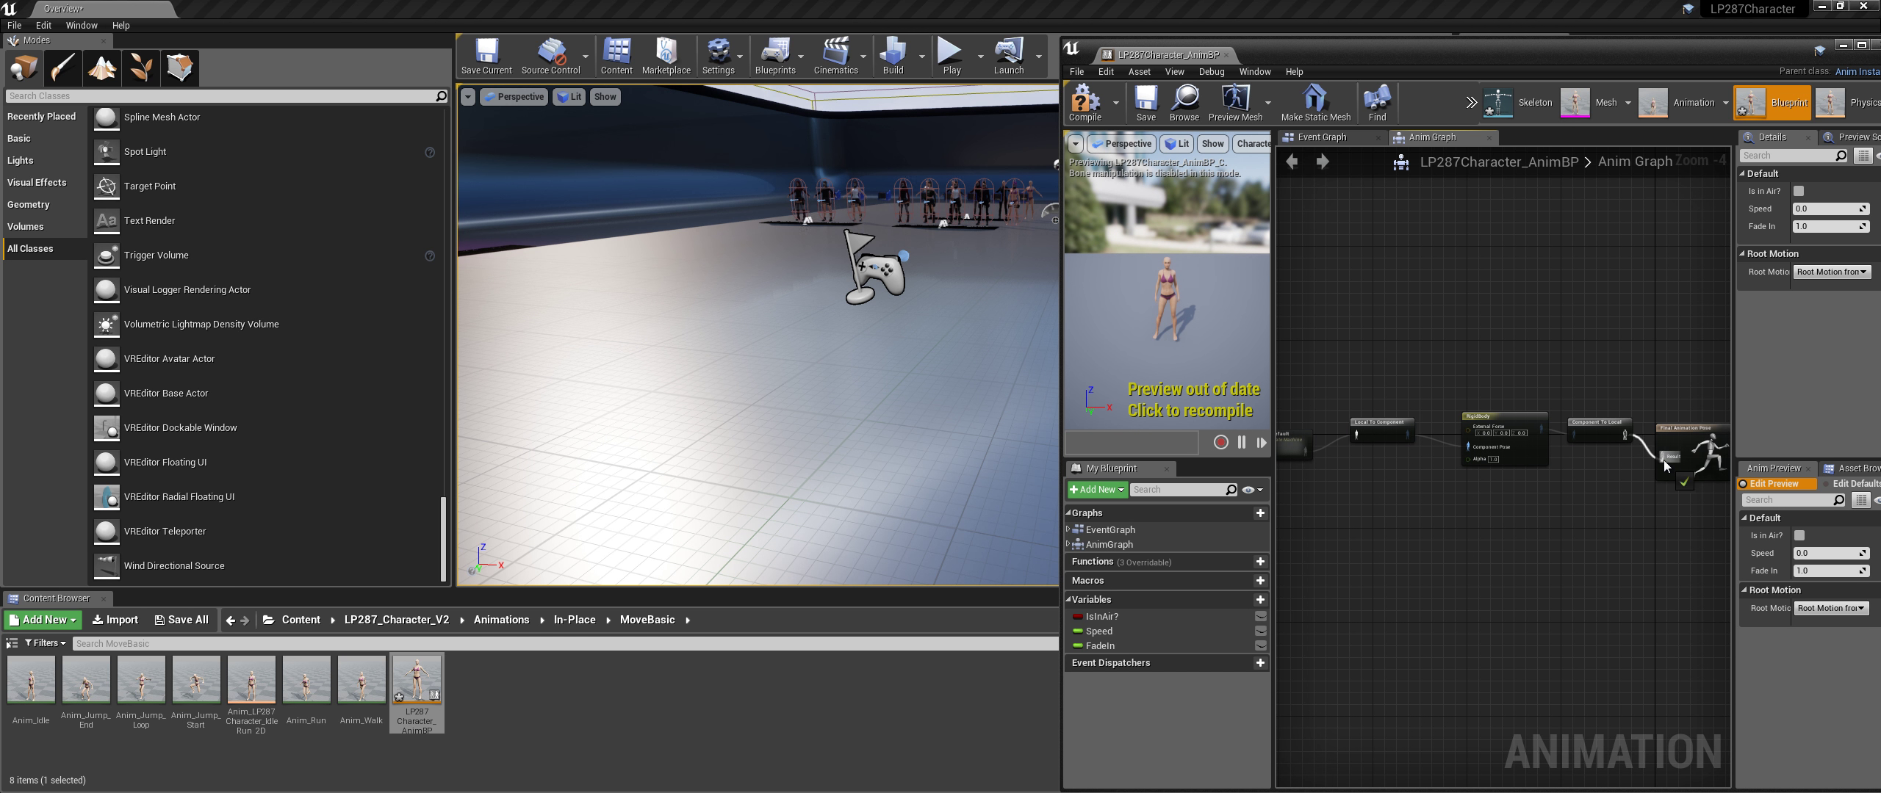
pyautogui.click(1084, 103)
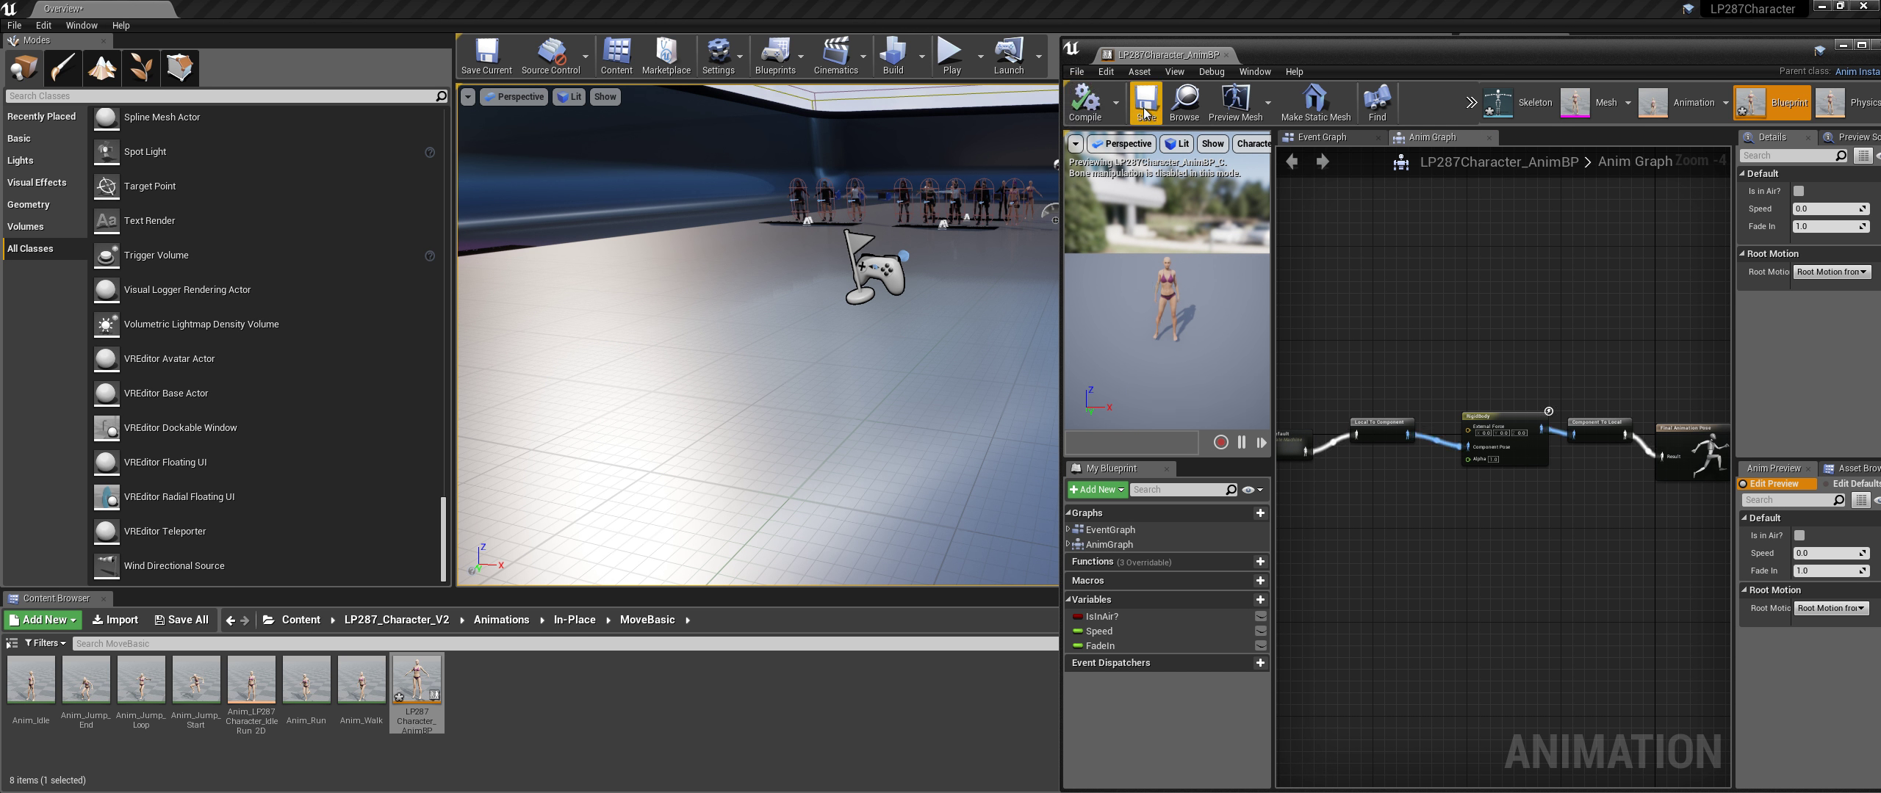
pyautogui.moveTo(1348, 59); pyautogui.dragTo(1877, 52)
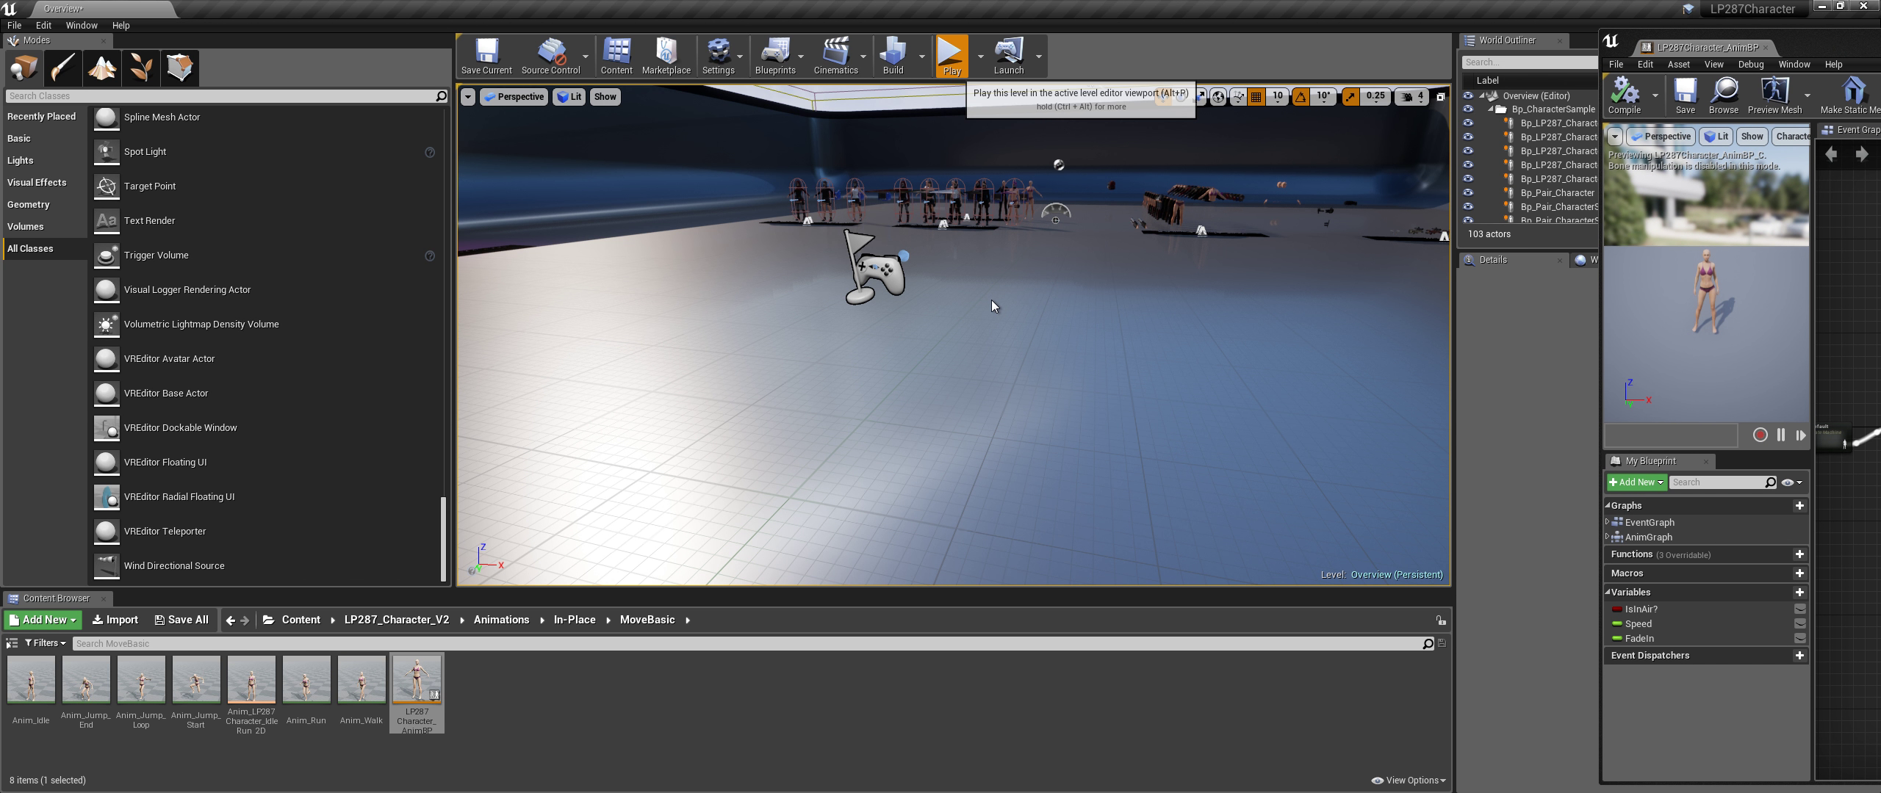
pyautogui.hotkey('alt', 'p')
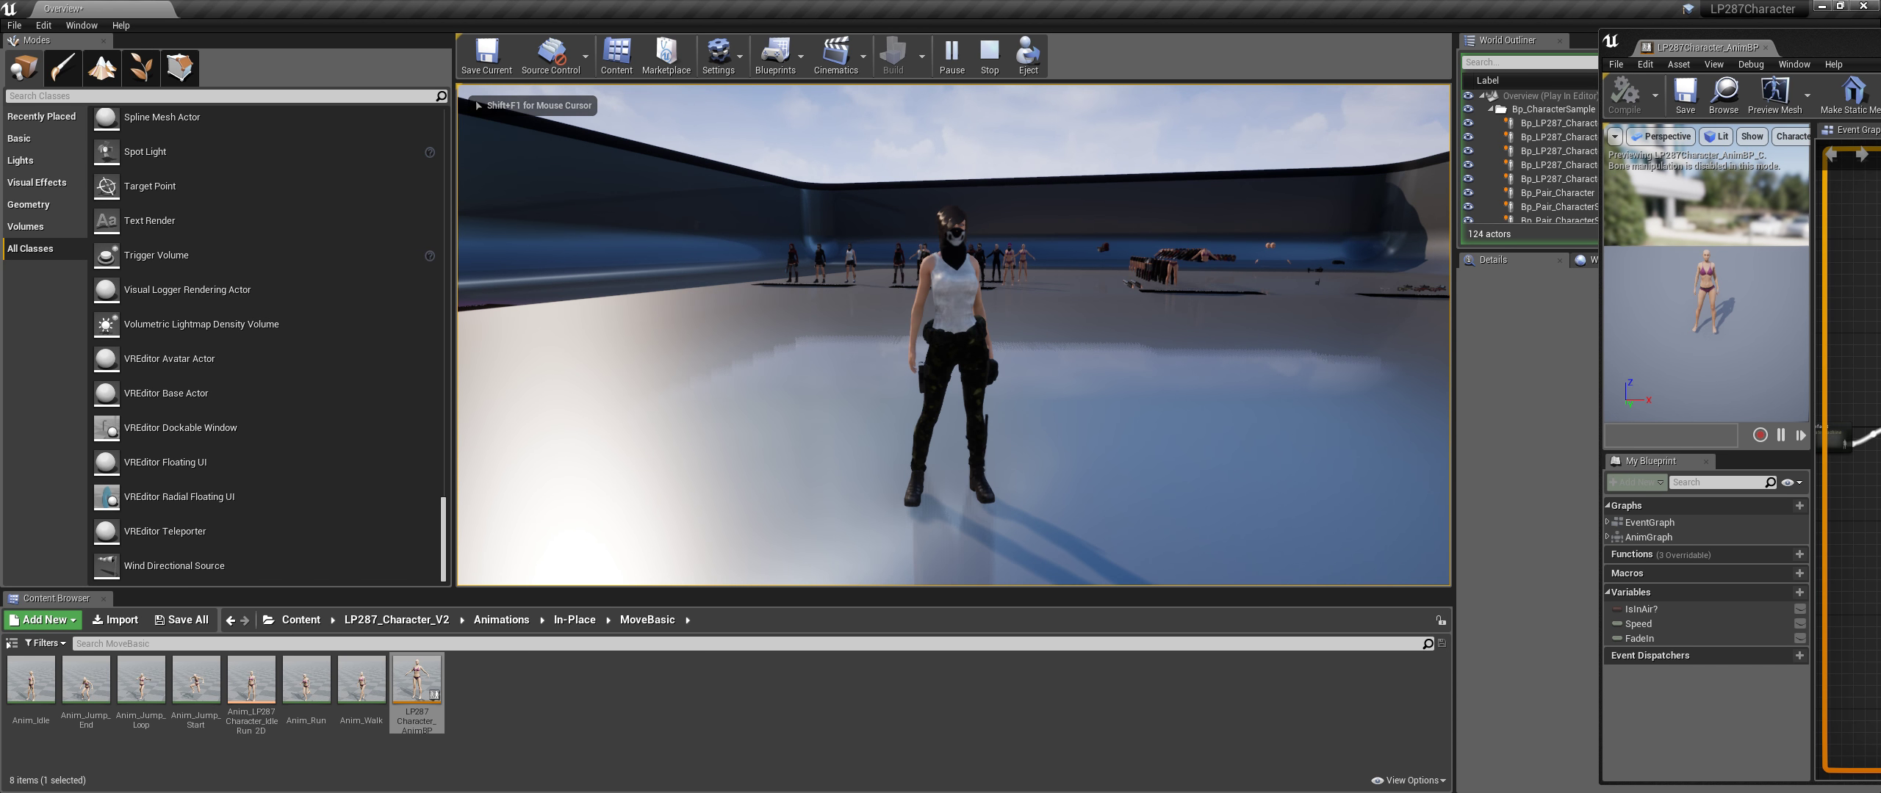
pyautogui.press('space')
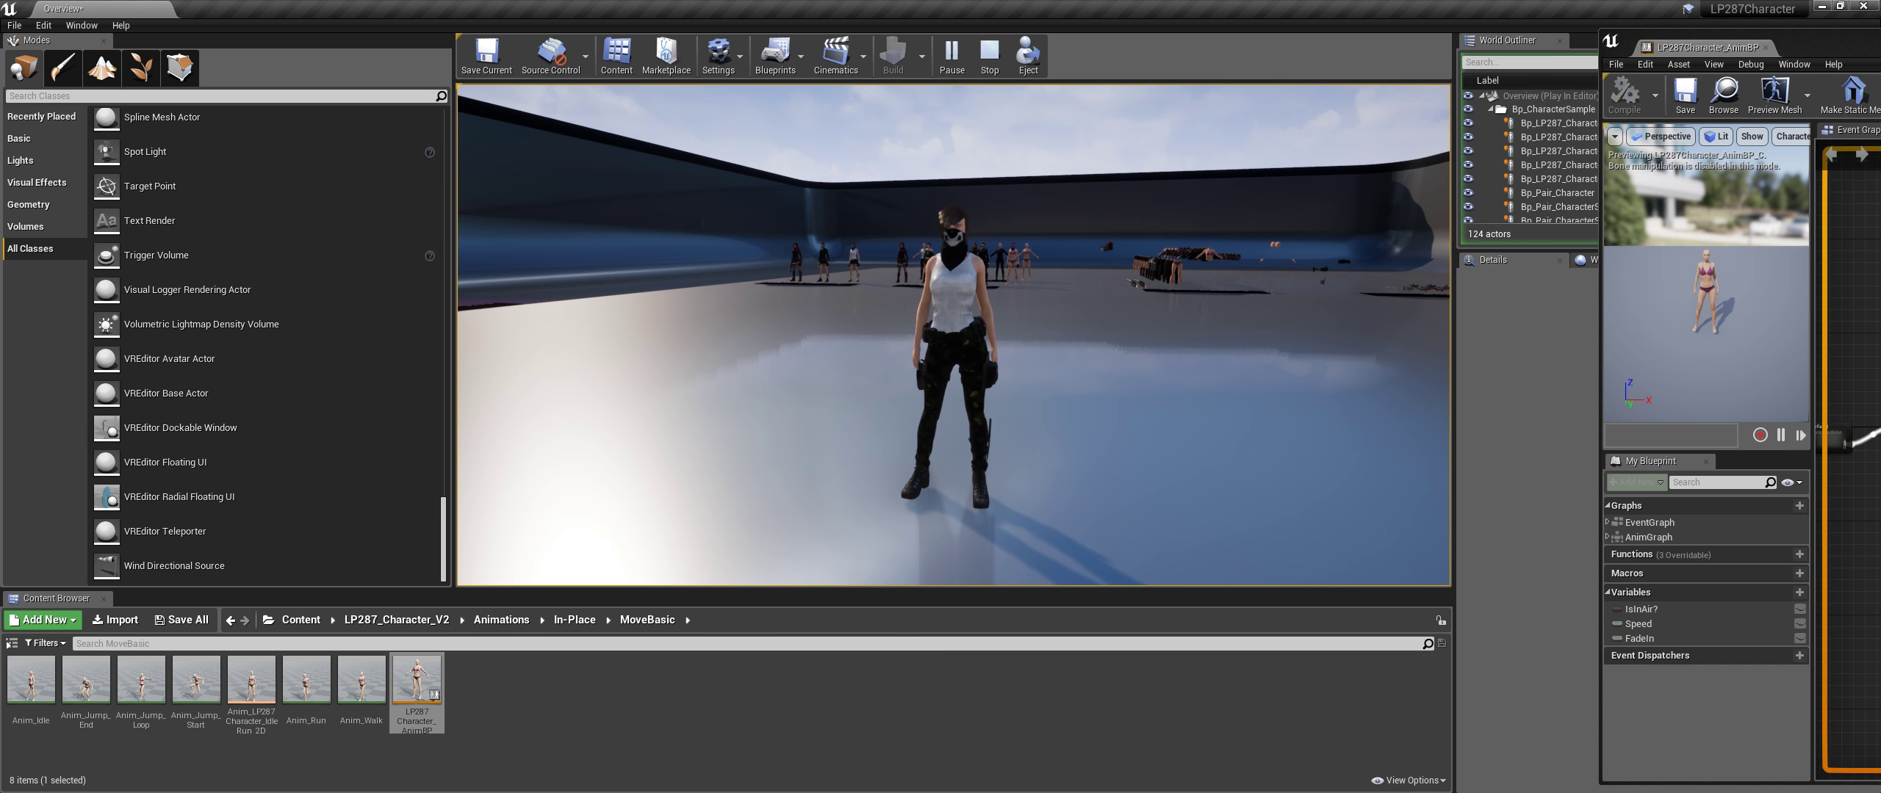
pyautogui.press('Escape')
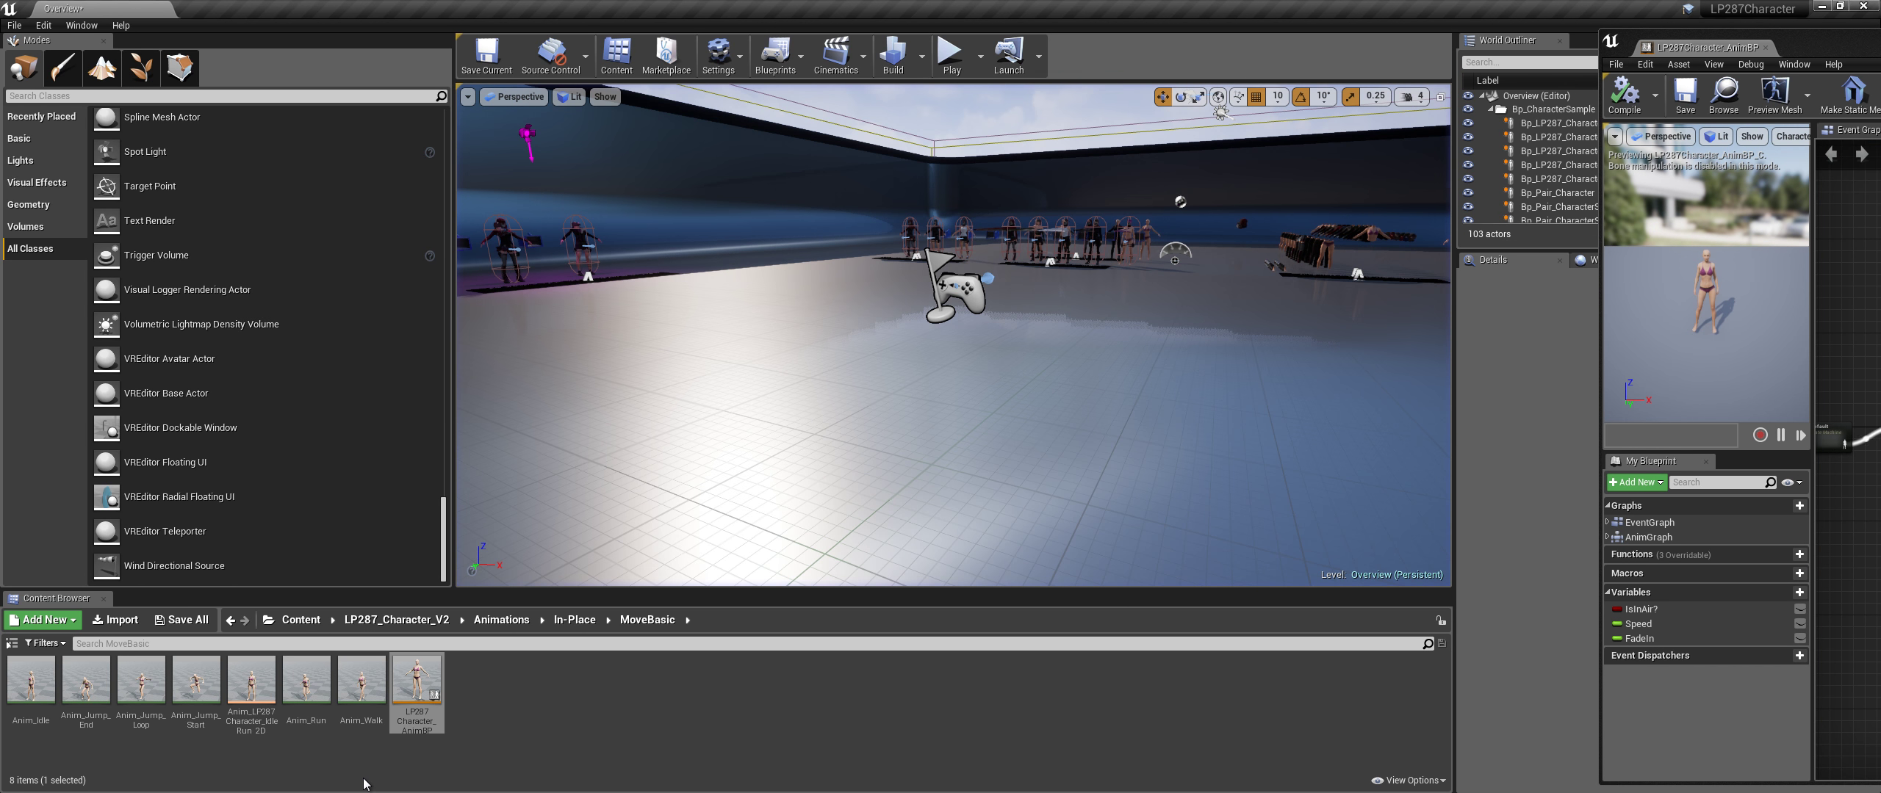
# Add a new blank line after 'See that?' at the end of the Notepad notes
pyautogui.hotkey('alt', 'Tab')
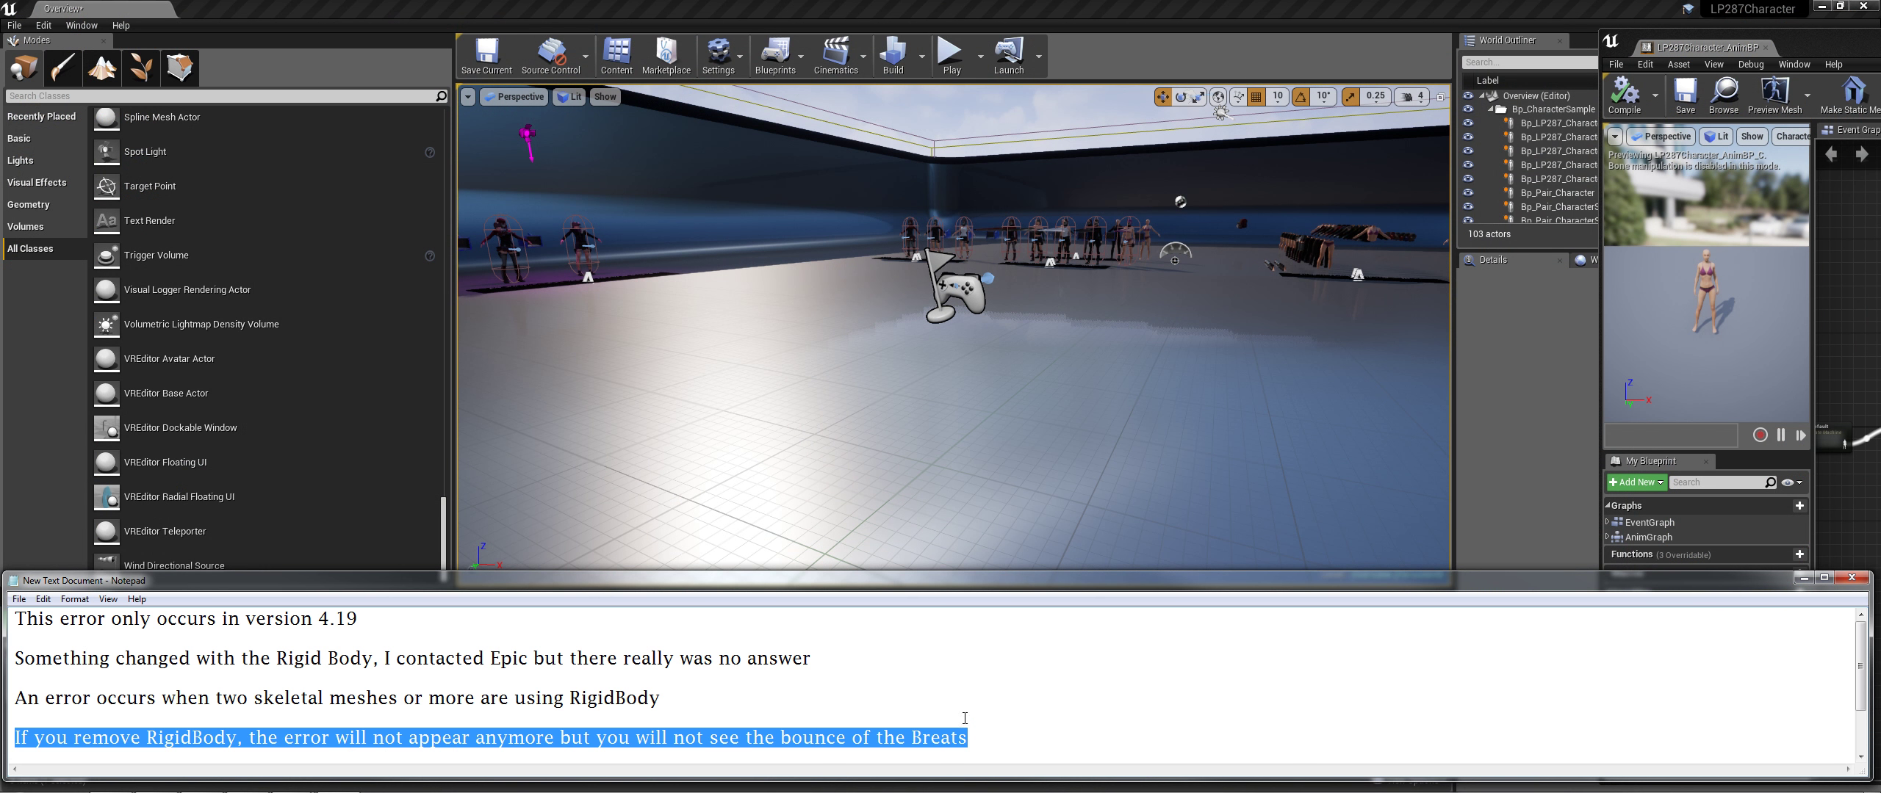
pyautogui.click(977, 733)
pyautogui.scroll(-1, 988, 706)
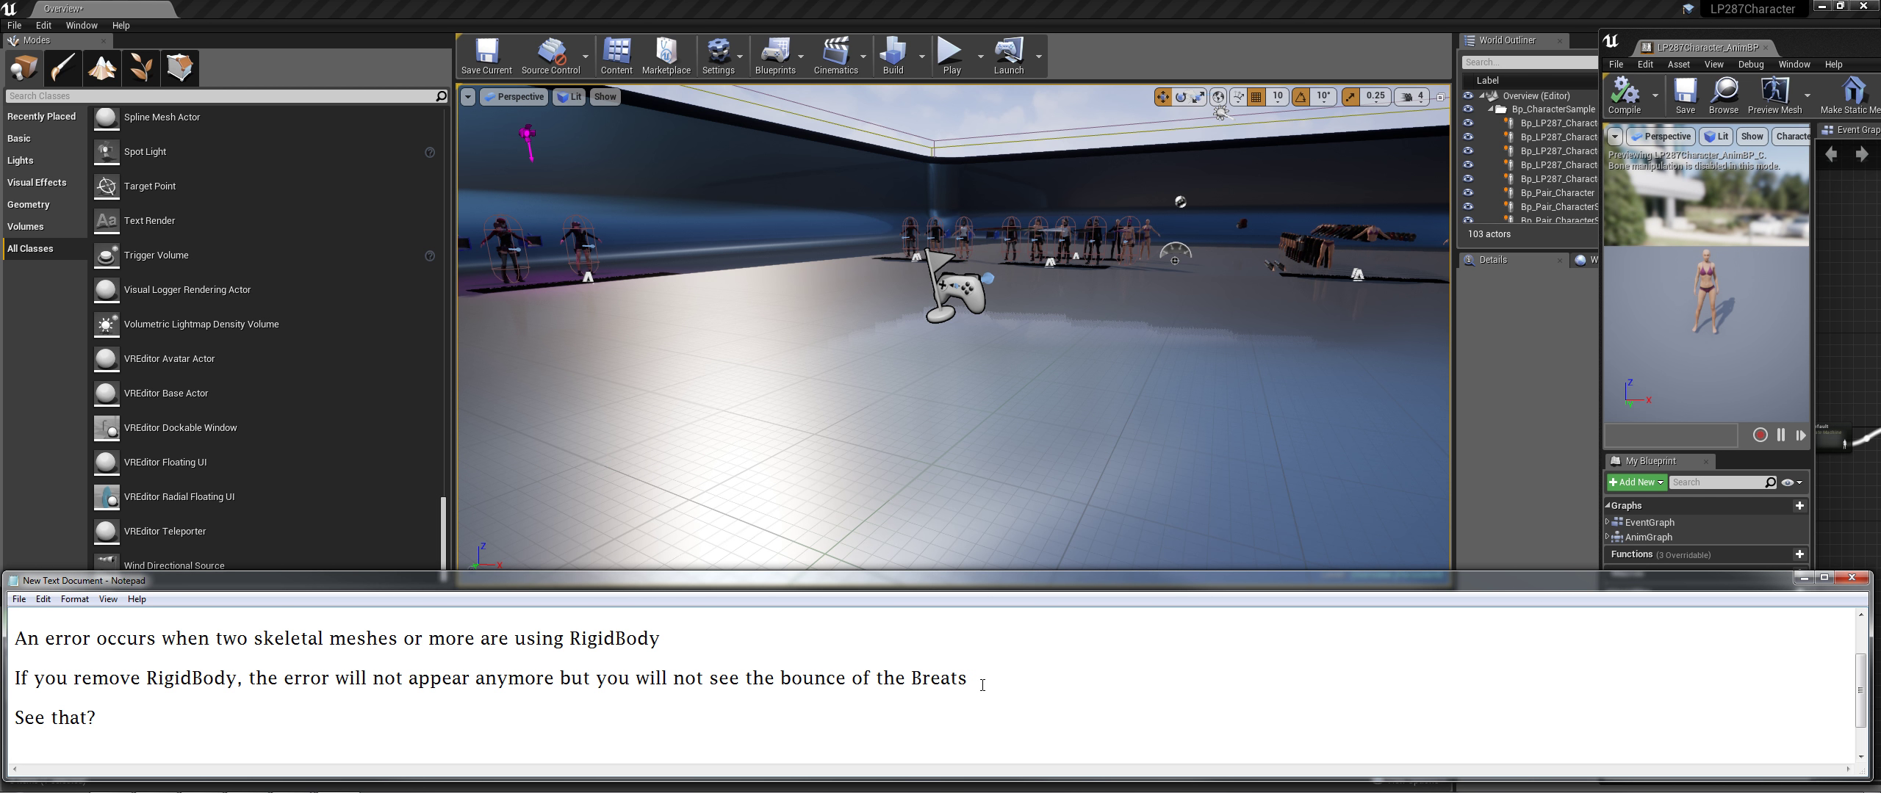
pyautogui.press('Return')
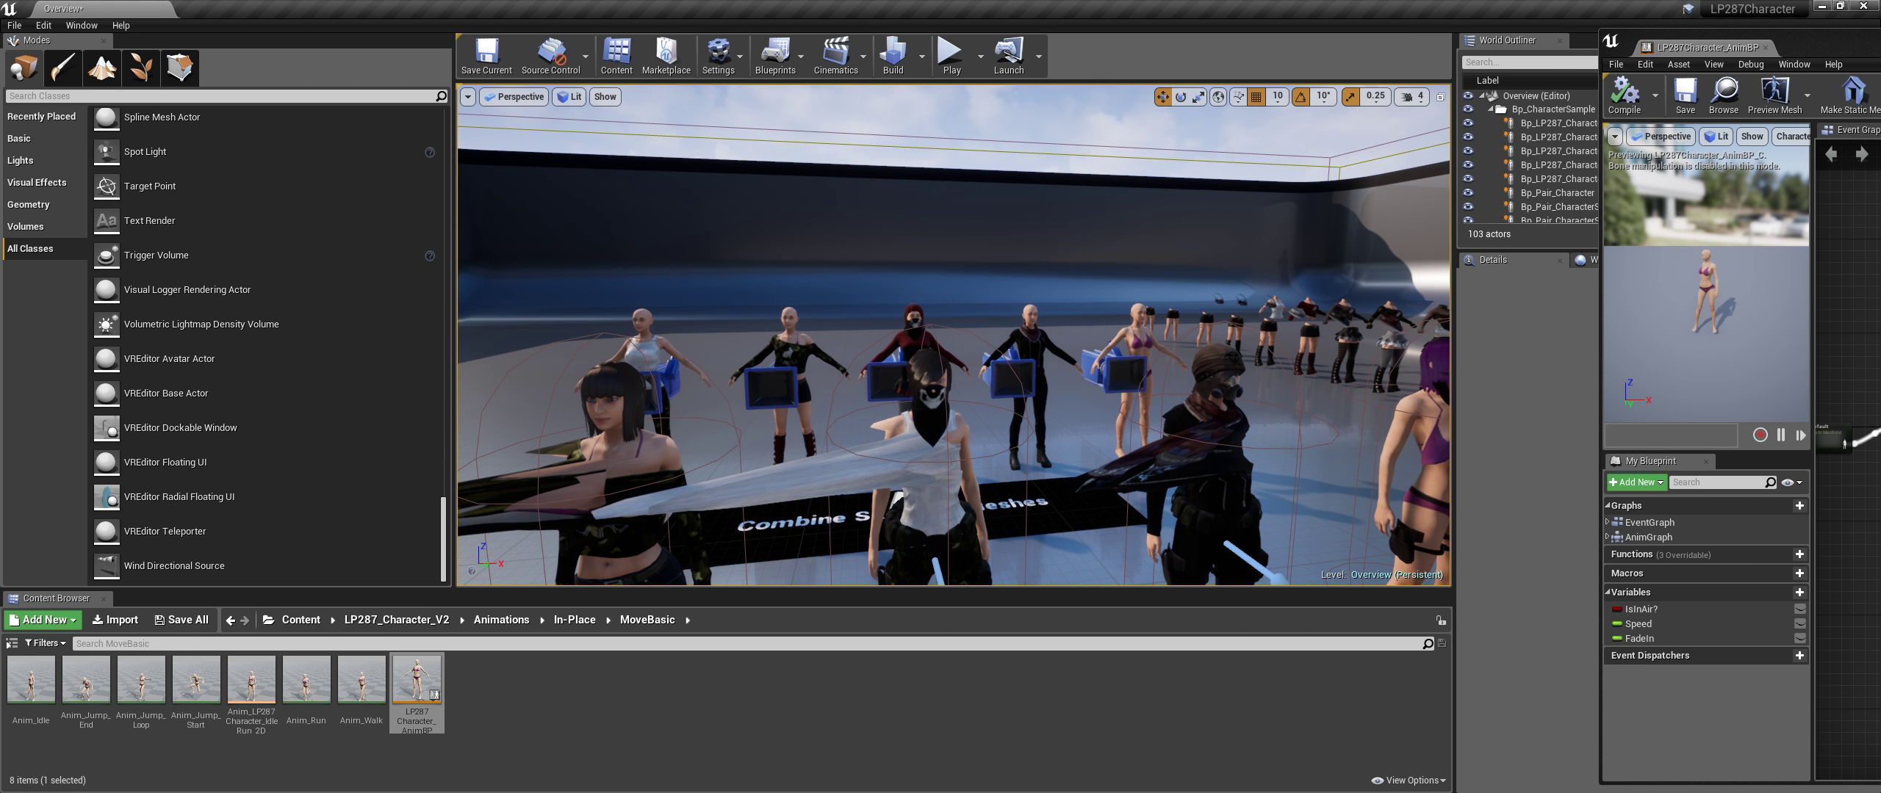
# Open the Bp_LP287_CharacterS3 Blueprint full-screen on its Viewport character preview
pyautogui.click(928, 456)
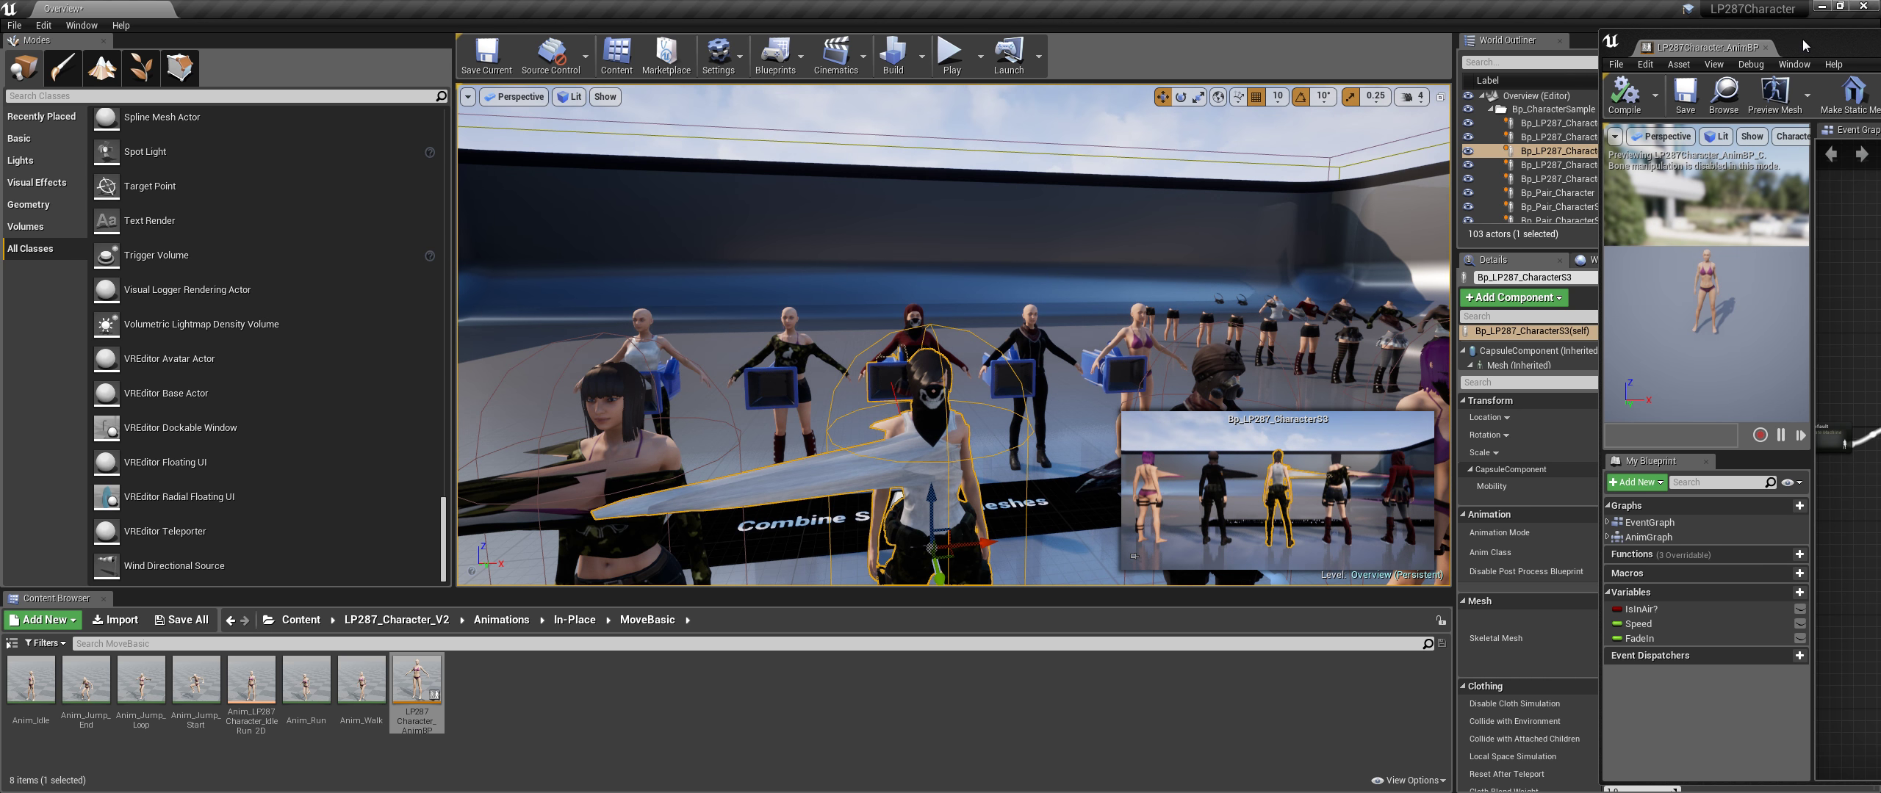
pyautogui.click(1800, 14)
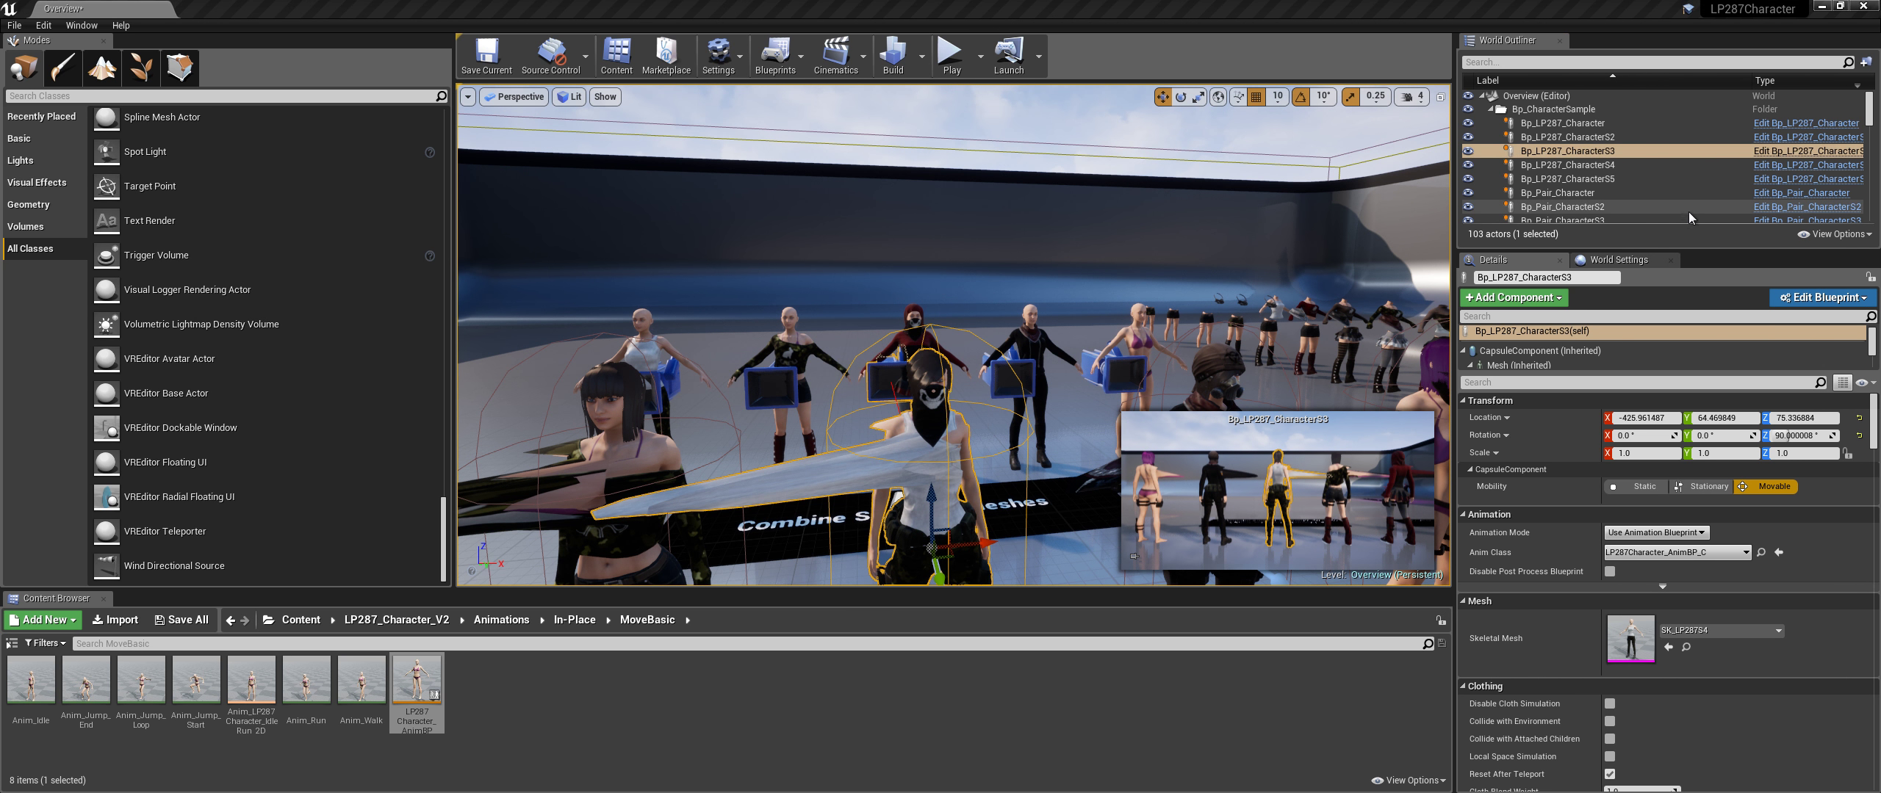
pyautogui.click(1808, 151)
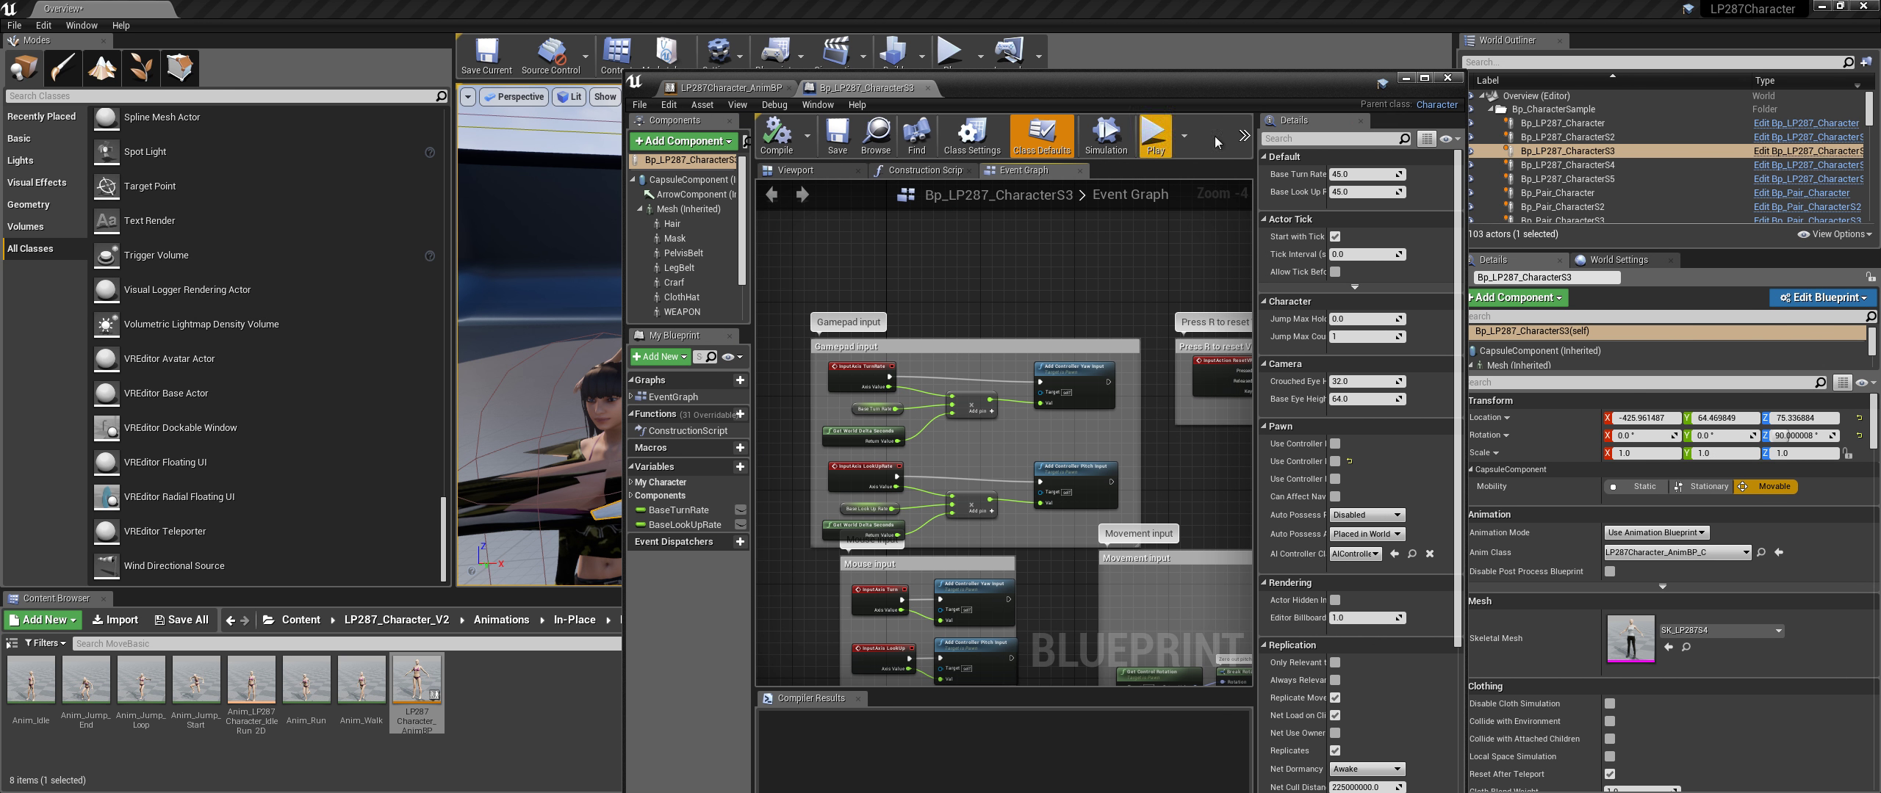
pyautogui.click(792, 171)
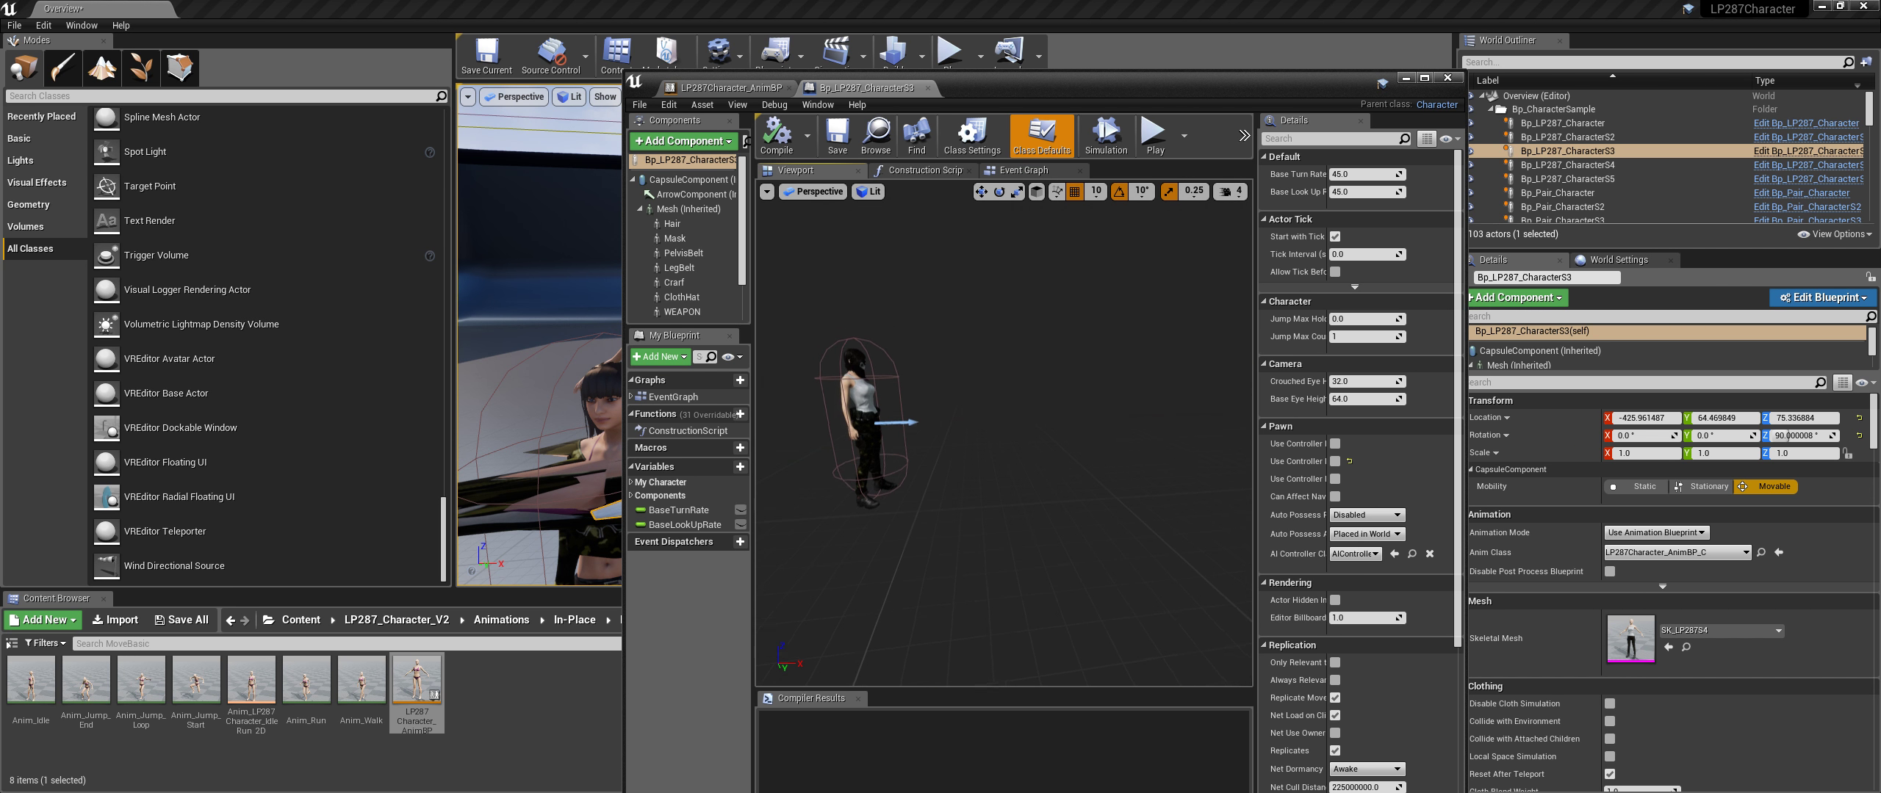
pyautogui.click(1425, 78)
pyautogui.moveTo(845, 367); pyautogui.dragTo(661, 367)
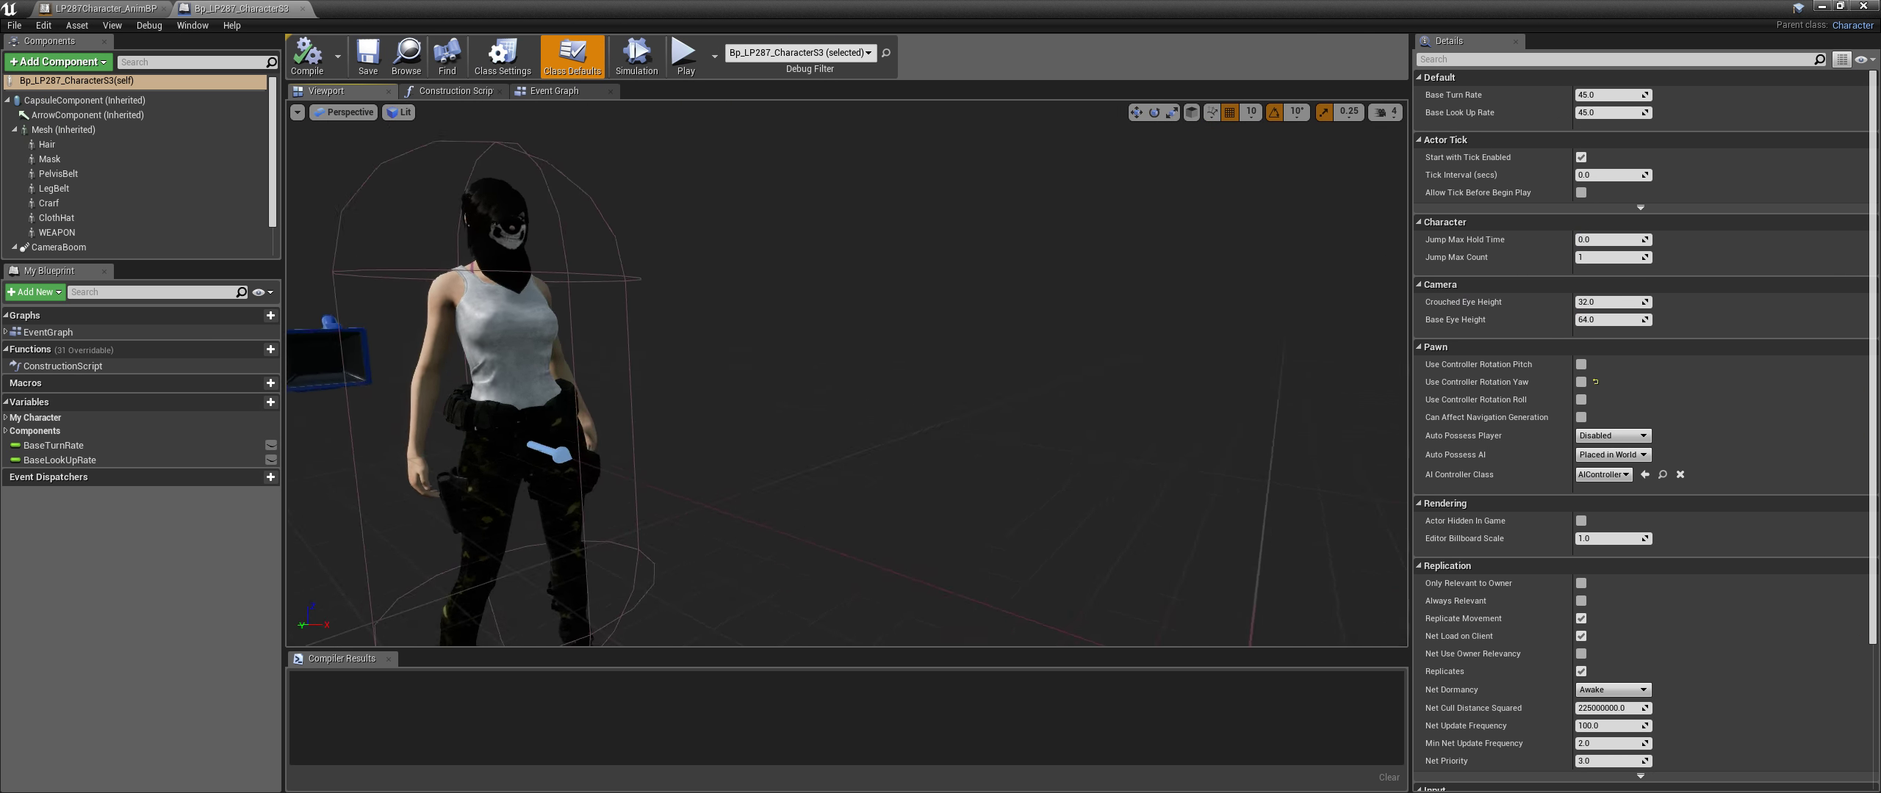
# Set the Mesh (Inherited) component's Skeletal Mesh to SK_PelvisBelt
pyautogui.click(64, 130)
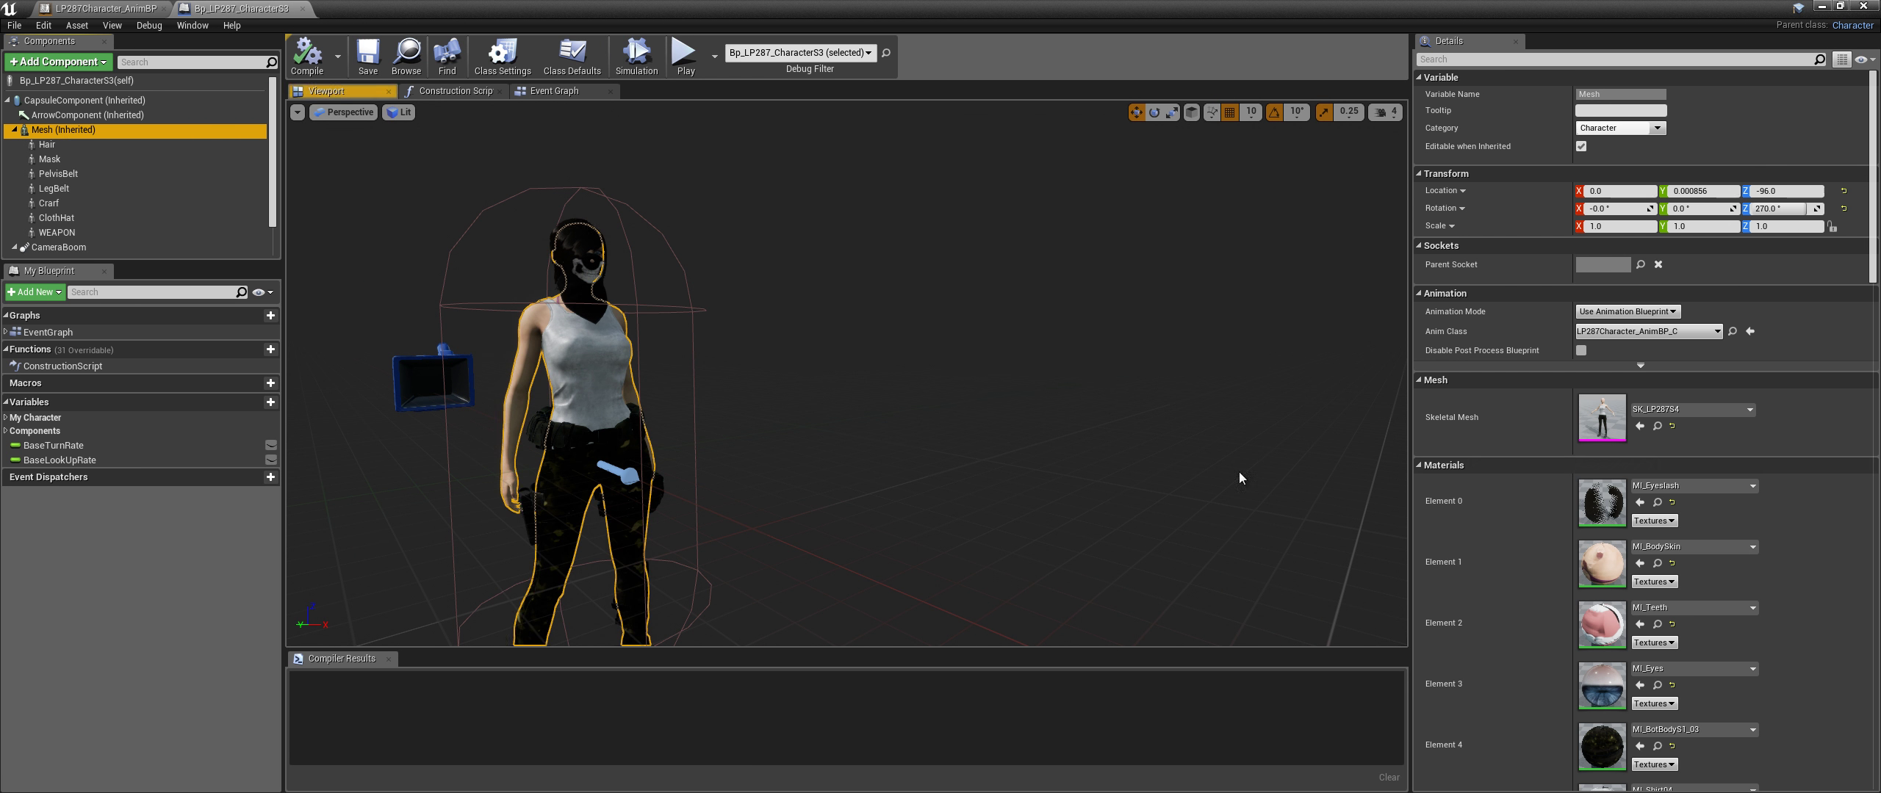
pyautogui.click(1677, 415)
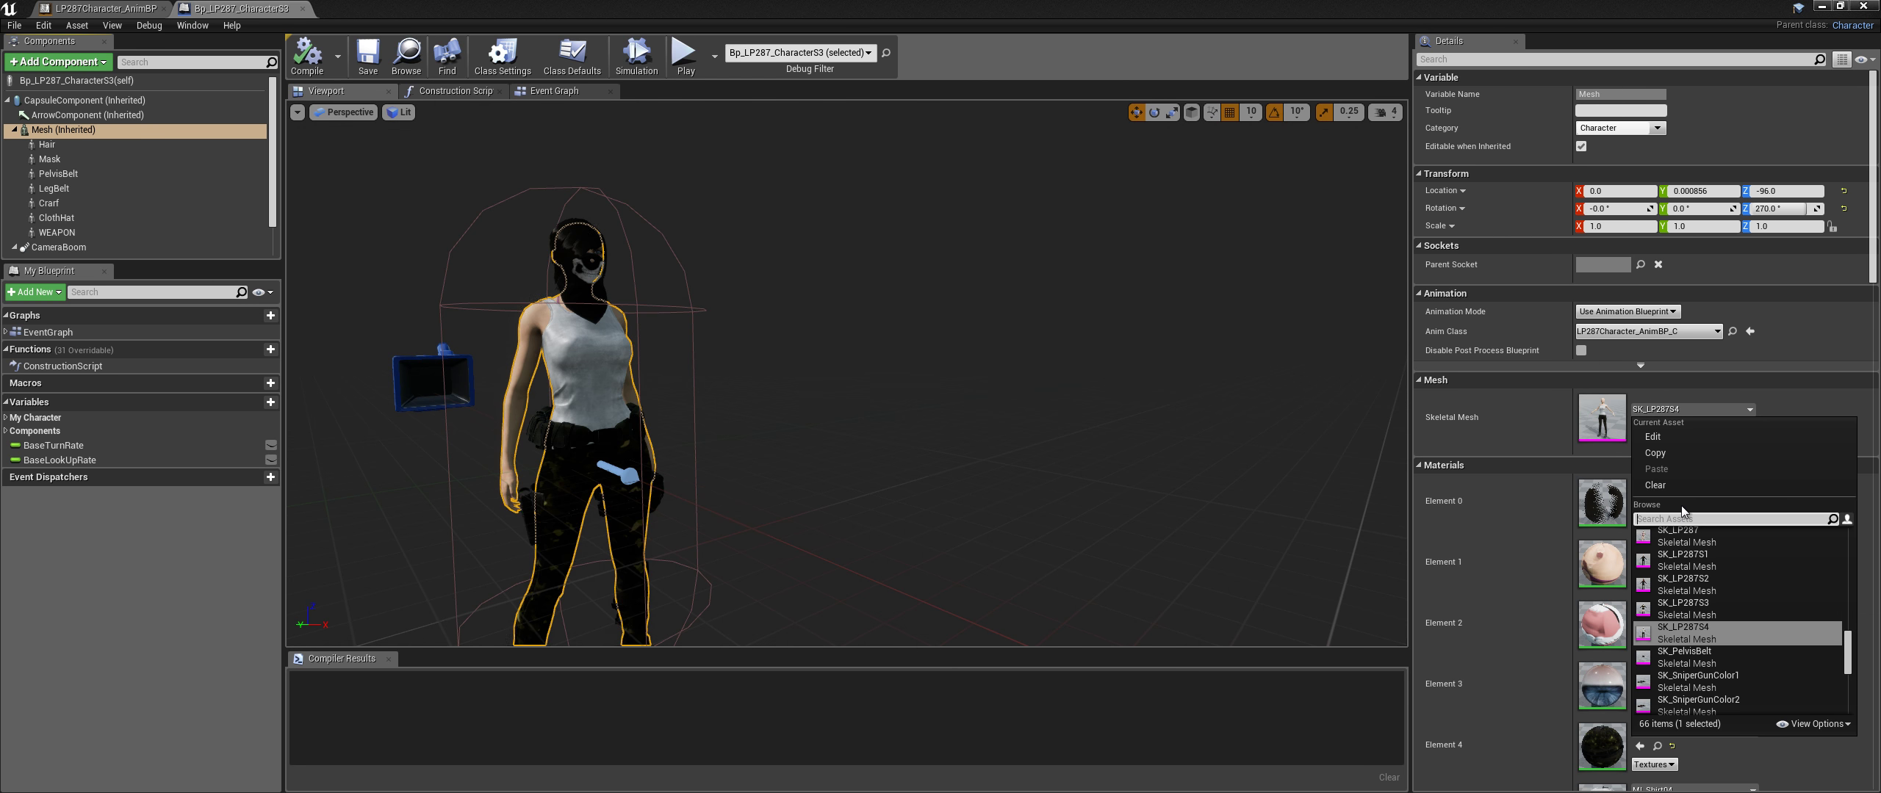
pyautogui.click(1675, 661)
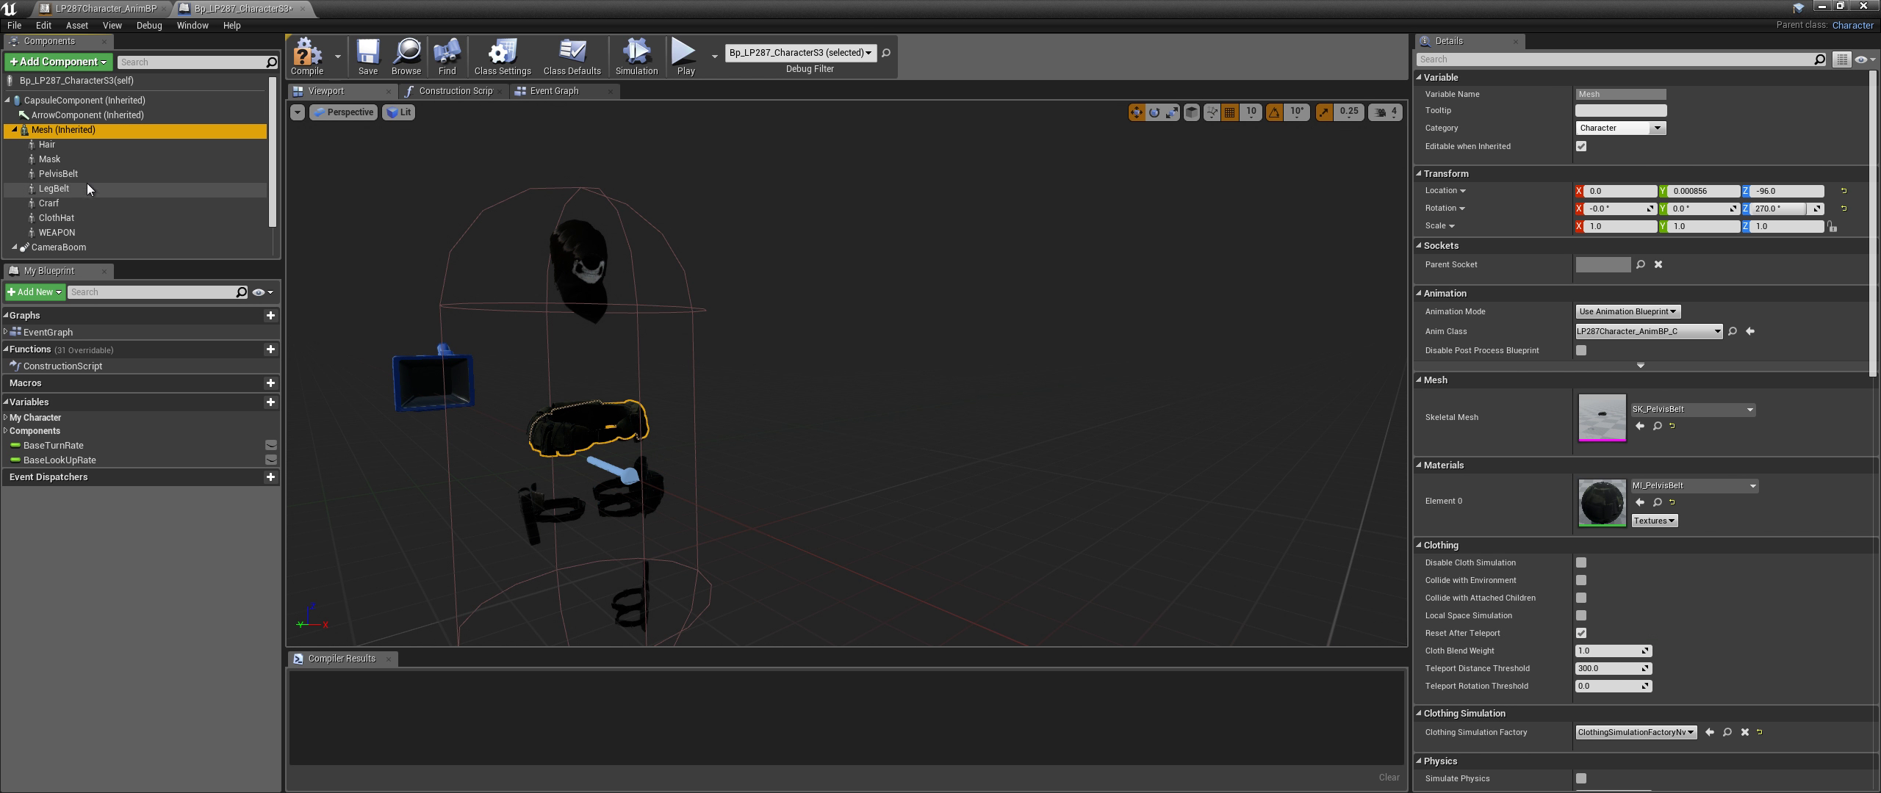
# Set PelvisBelt's Skeletal Mesh to SK_LP287S4, then compile and save the Blueprint
pyautogui.click(58, 174)
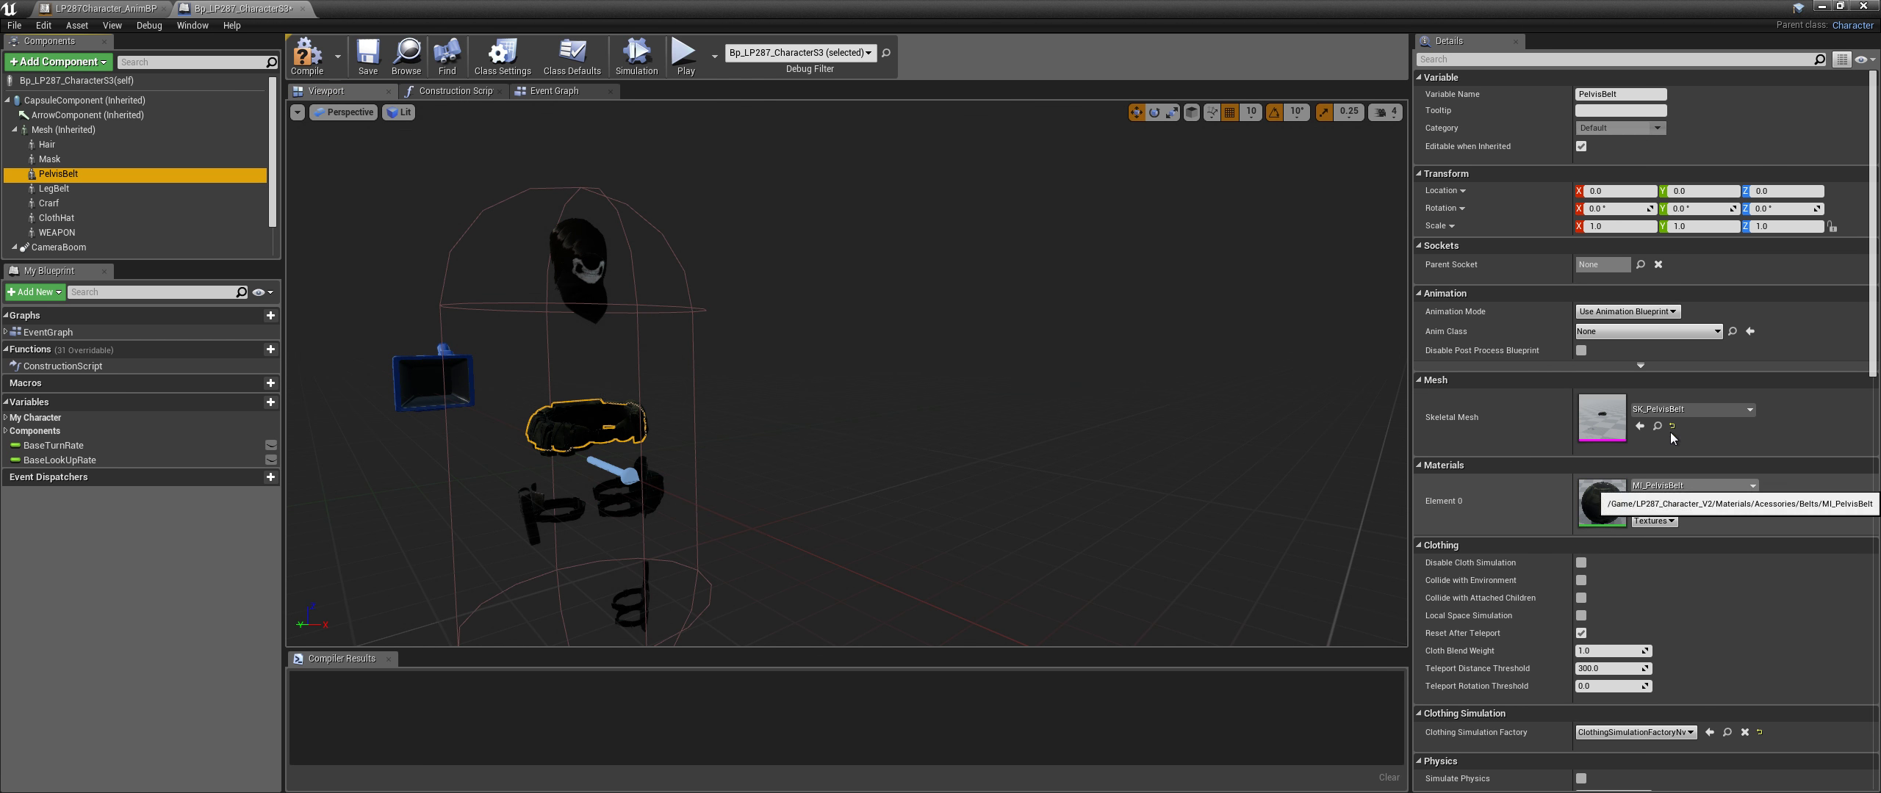
pyautogui.click(1690, 409)
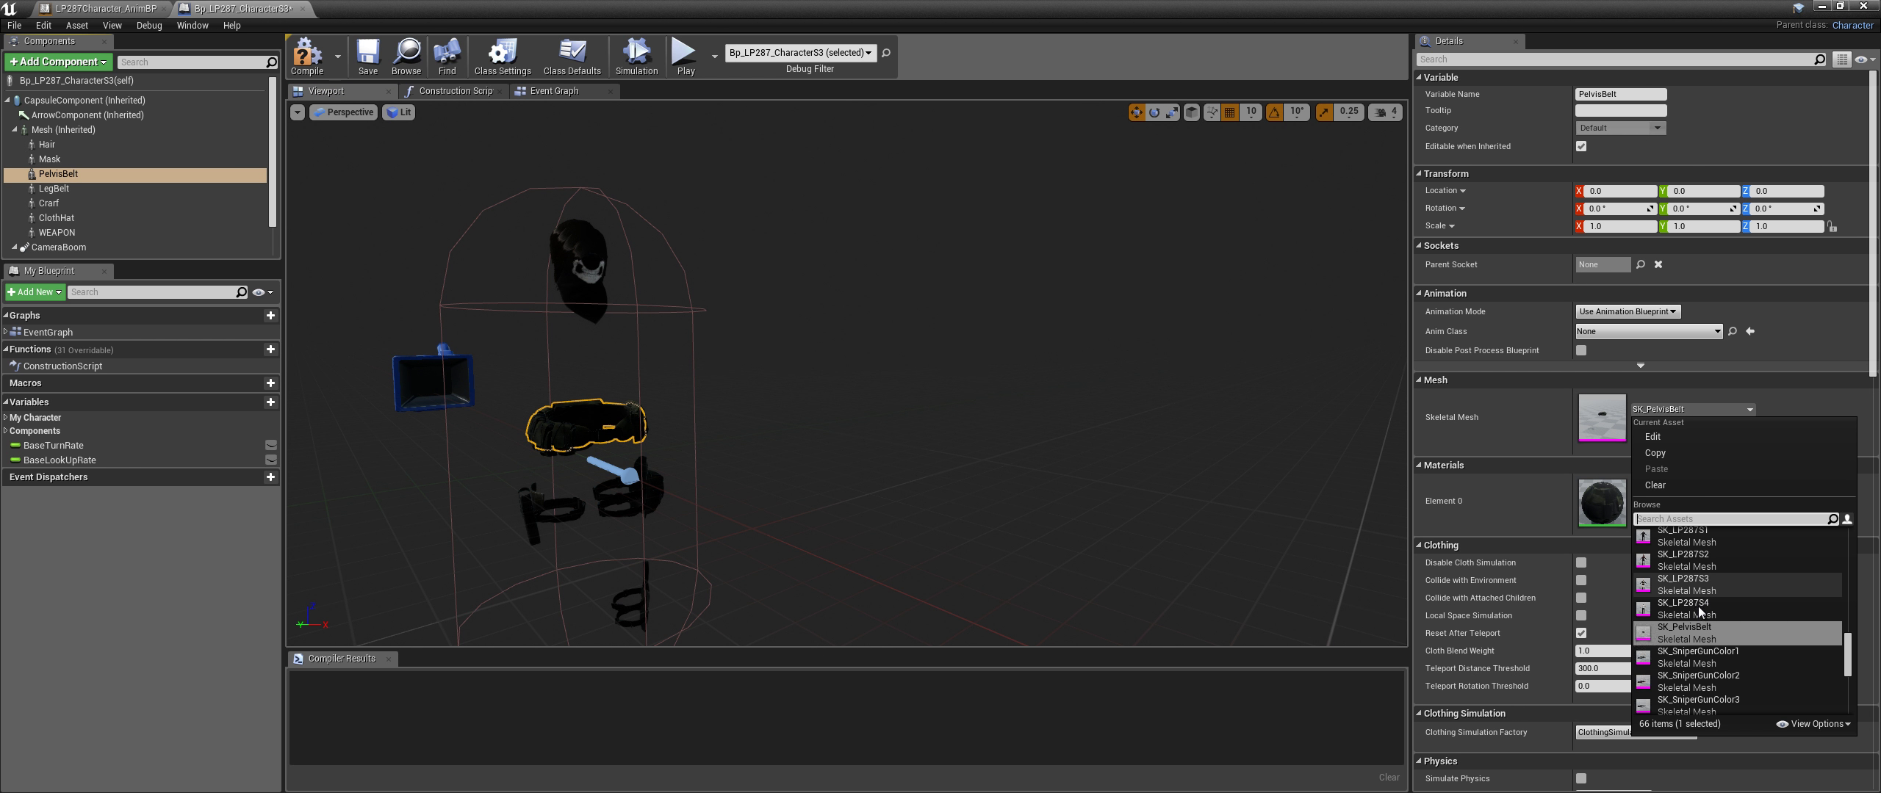
pyautogui.click(1699, 610)
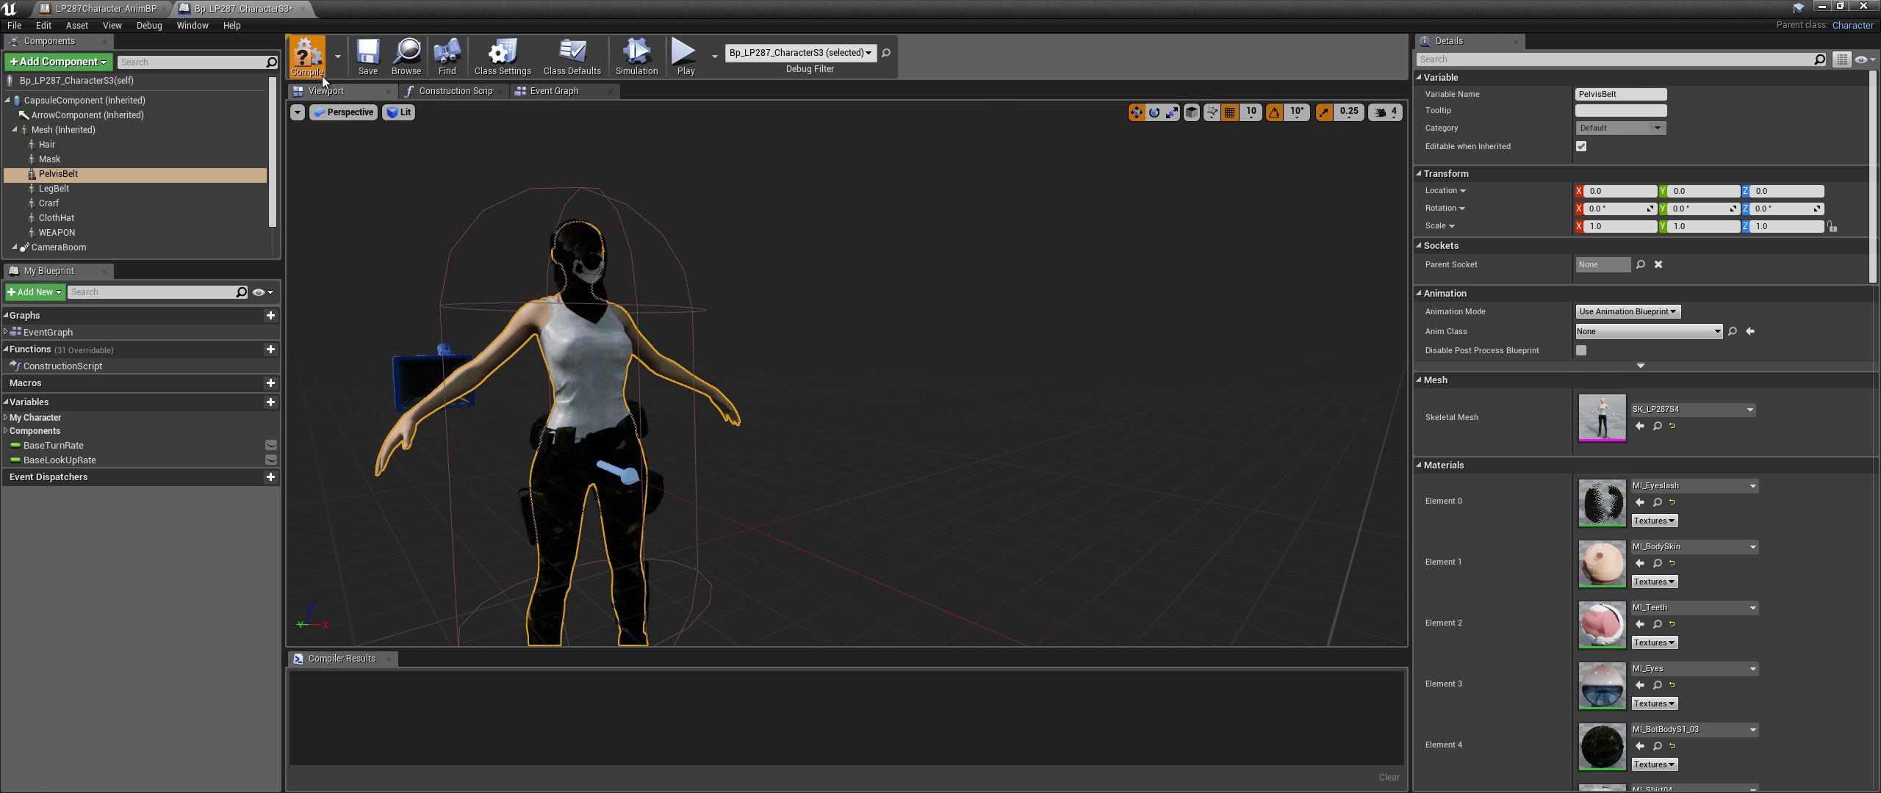
pyautogui.click(364, 68)
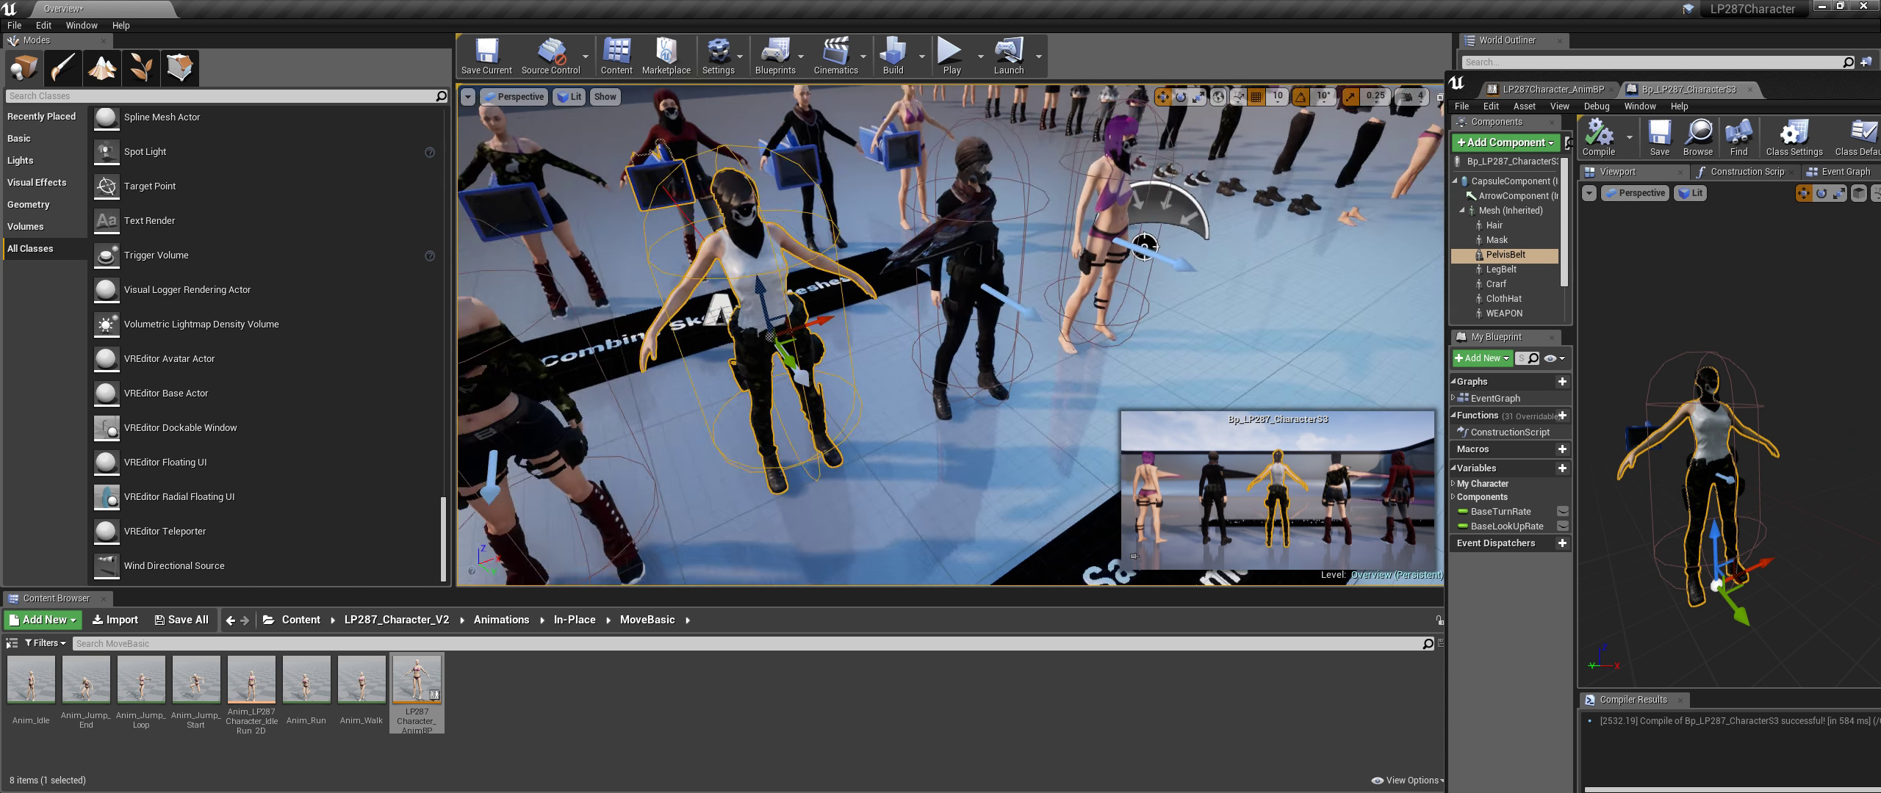
pyautogui.moveTo(933, 412)
pyautogui.keyDown('alt'); pyautogui.mouseDown()
pyautogui.moveTo(934, 346)
pyautogui.moveTo(947, 412)
pyautogui.moveTo(704, 345)
pyautogui.moveTo(897, 178)
pyautogui.moveTo(986, 199)
pyautogui.mouseUp(); pyautogui.keyUp('alt')
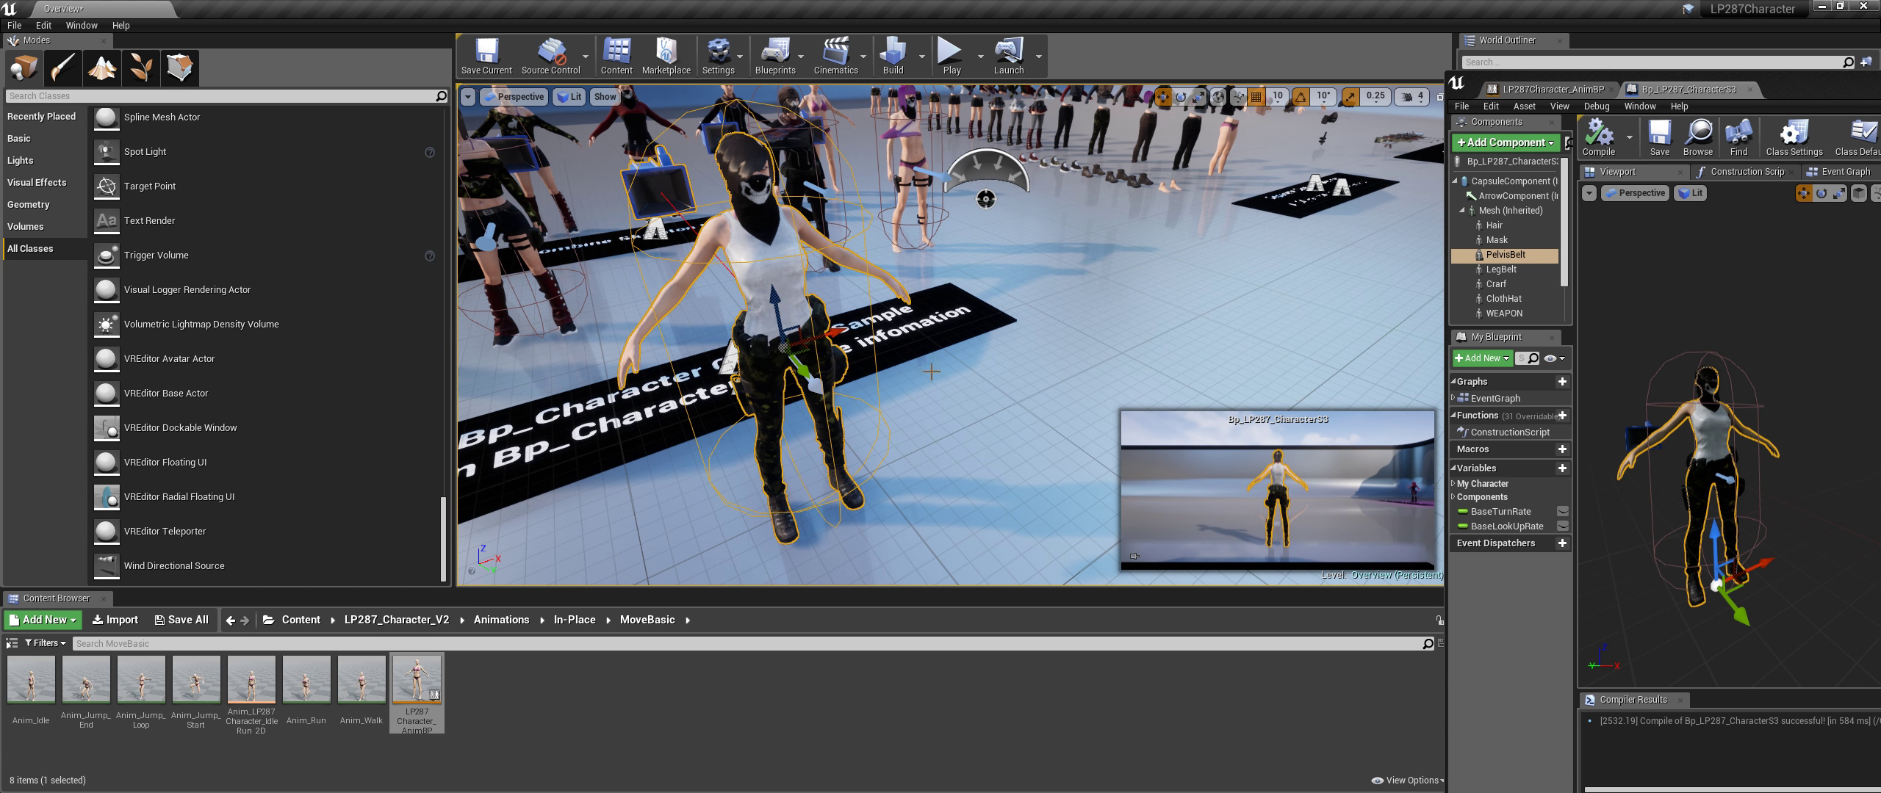
# Write a note to change Mesh (Inherited) meshes that have nothing rigged with a Breasts bone
pyautogui.hotkey('alt', 'Tab')
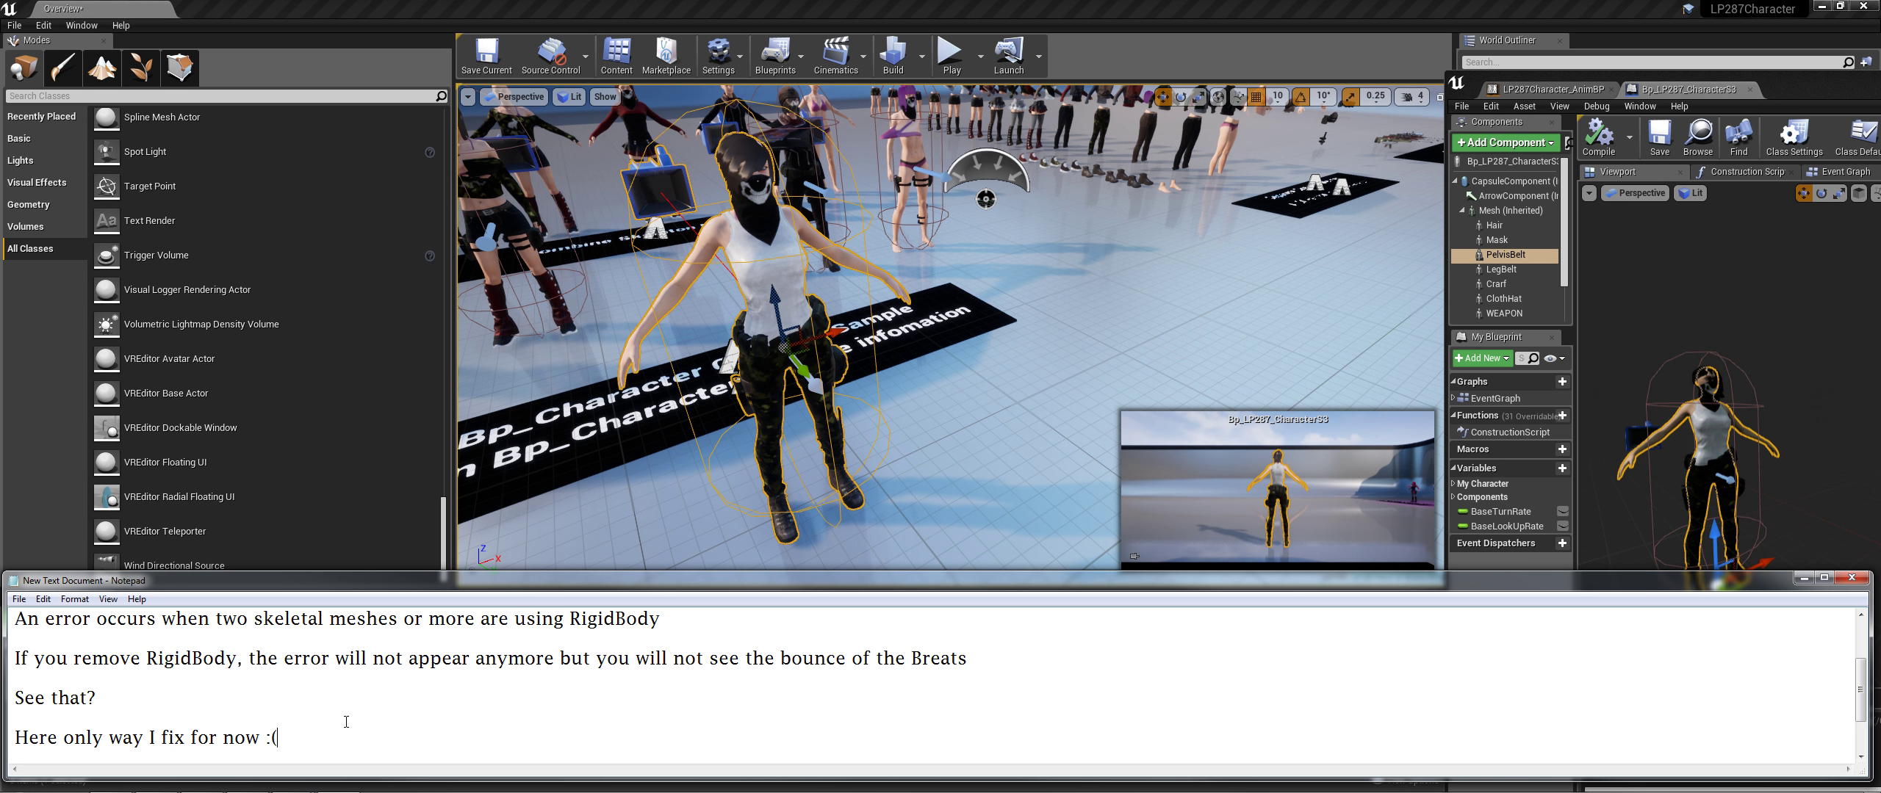
pyautogui.press('Return')
pyautogui.write('In Mesh (Inherited) need chan')
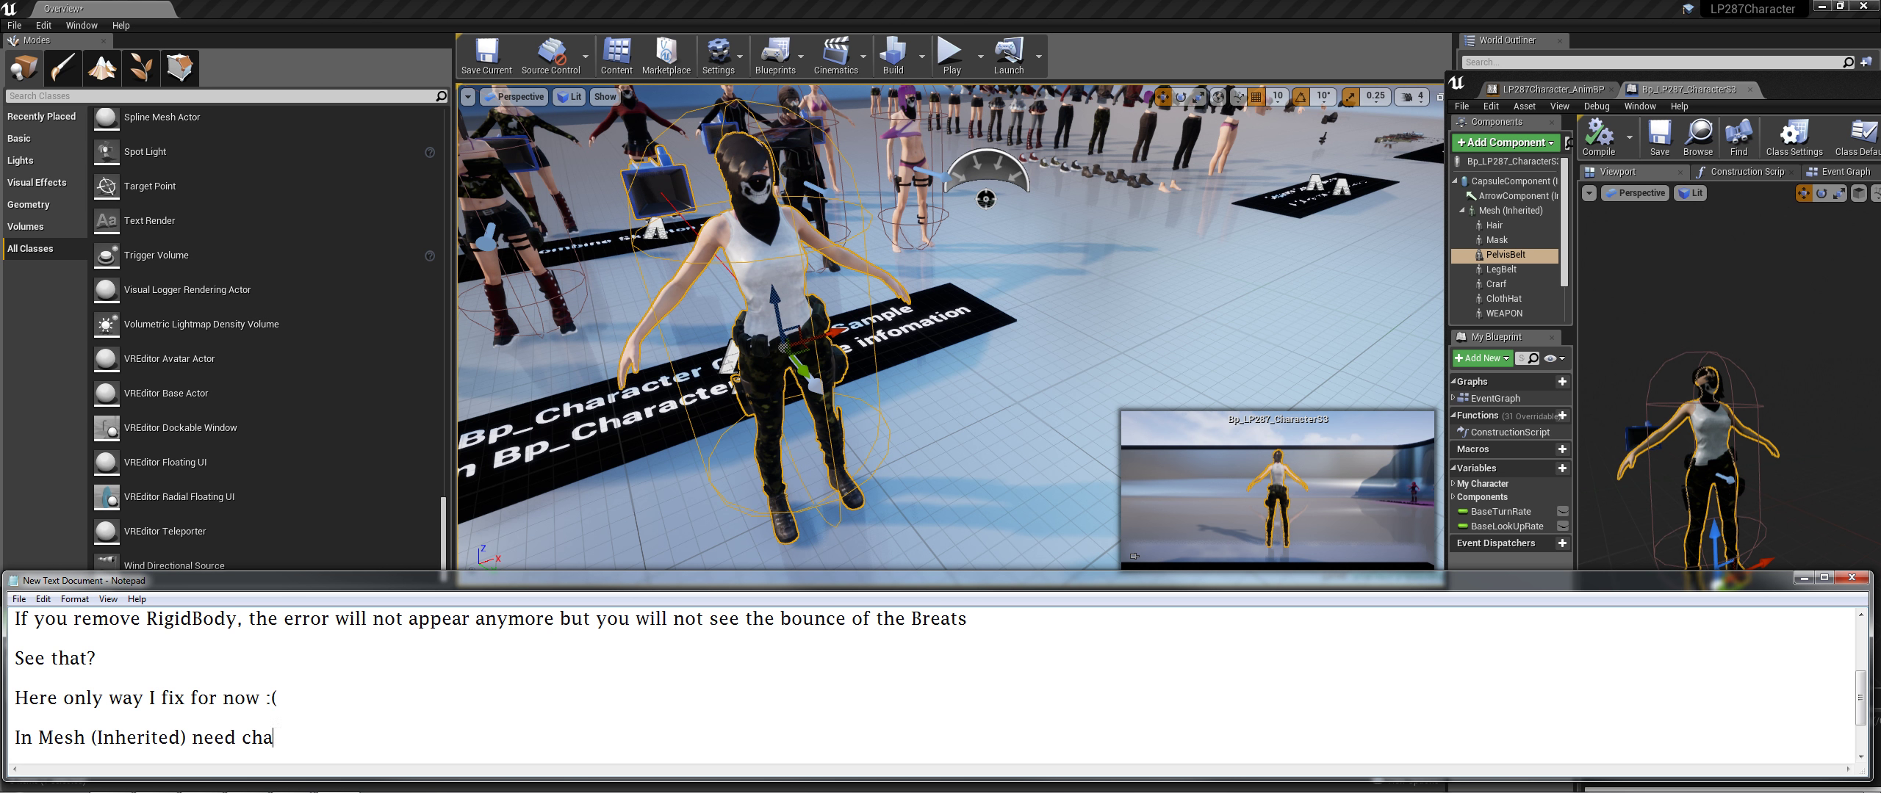
pyautogui.write('ge anym')
pyautogui.press('BackSpace')
pyautogui.write('meshe')
pyautogui.write('s Ha')
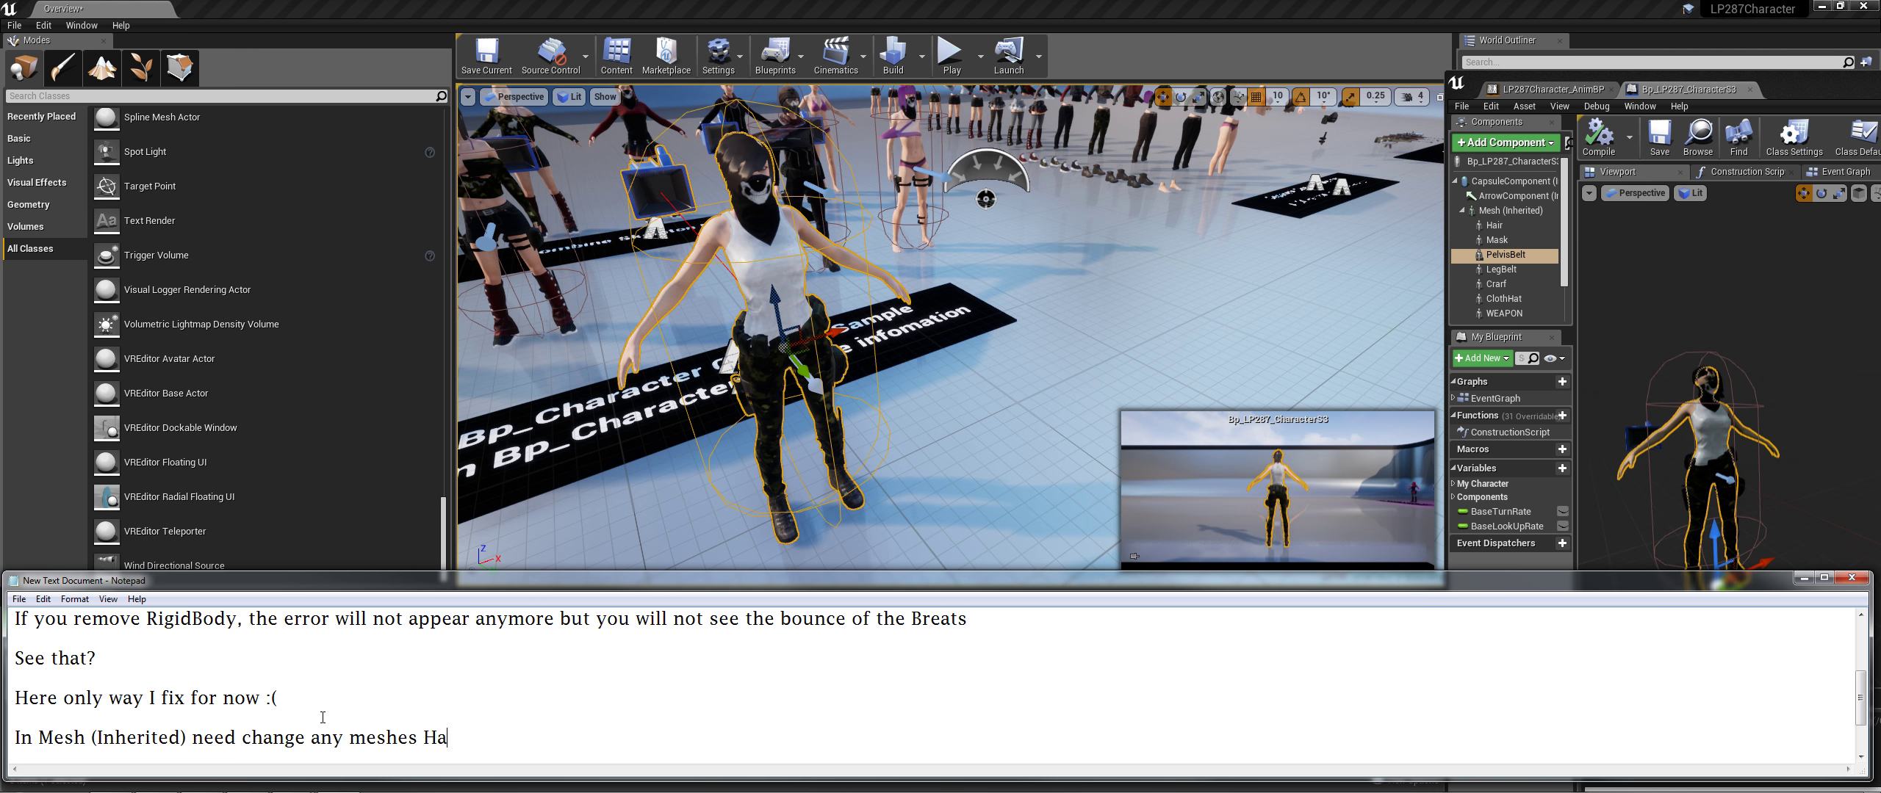
pyautogui.write('ven')
pyautogui.press('BackSpace')
pyautogui.press('BackSpace')
pyautogui.press('BackSpace')
pyautogui.press('BackSpace')
pyautogui.press('BackSpace')
pyautogui.write('not have ')
pyautogui.write('anything rig with Breasts ')
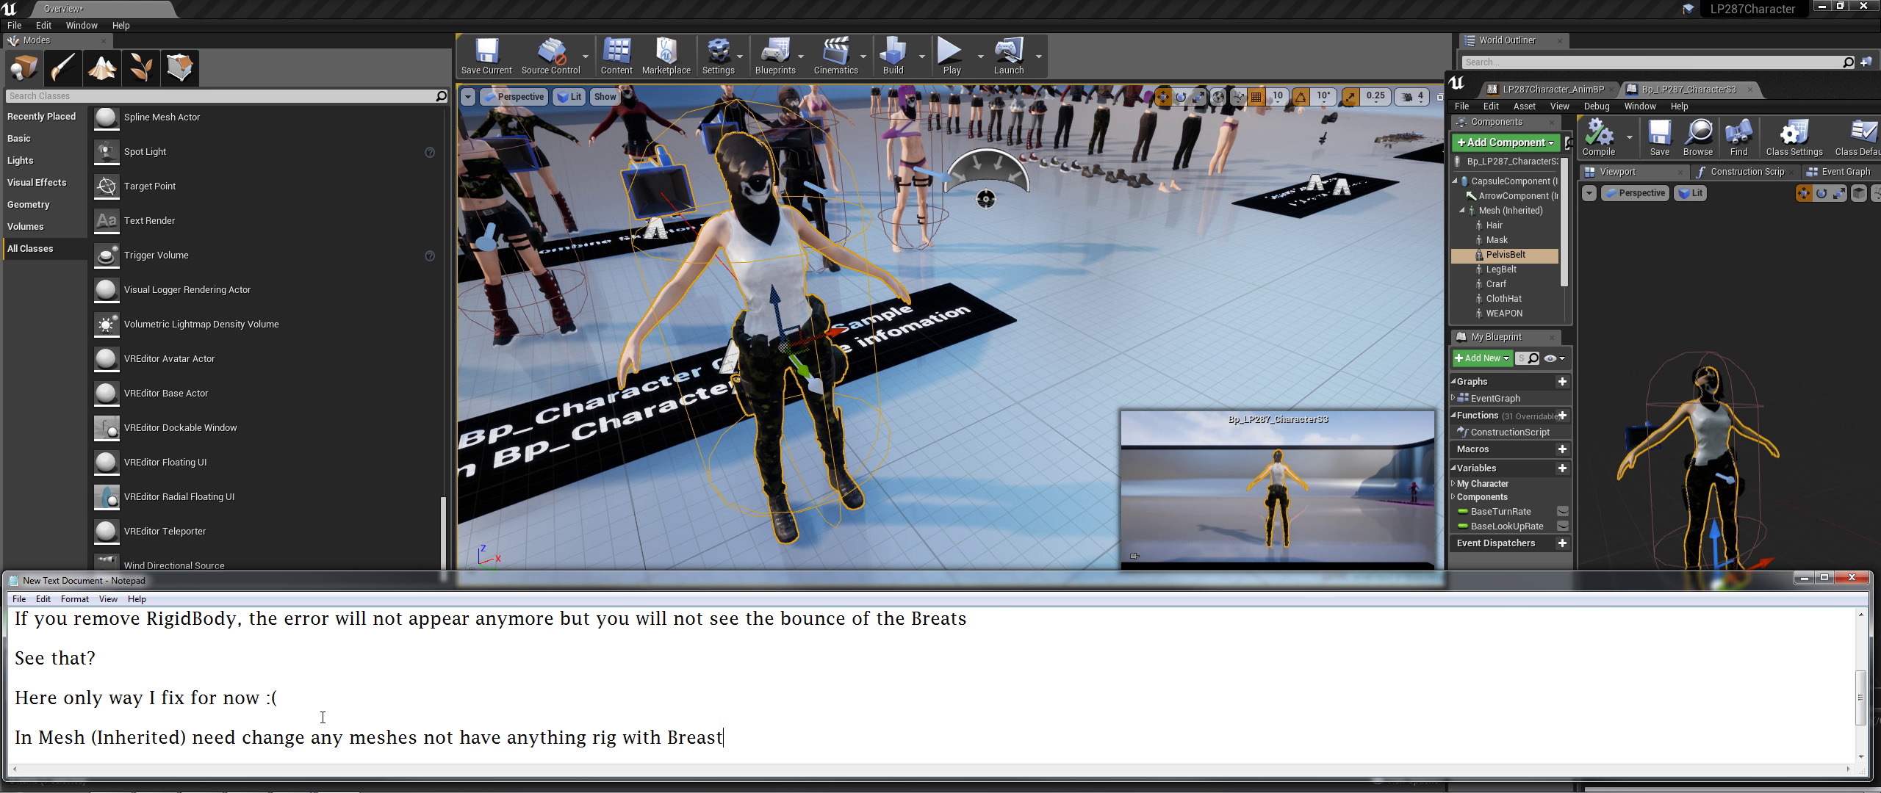
pyautogui.write('bone')
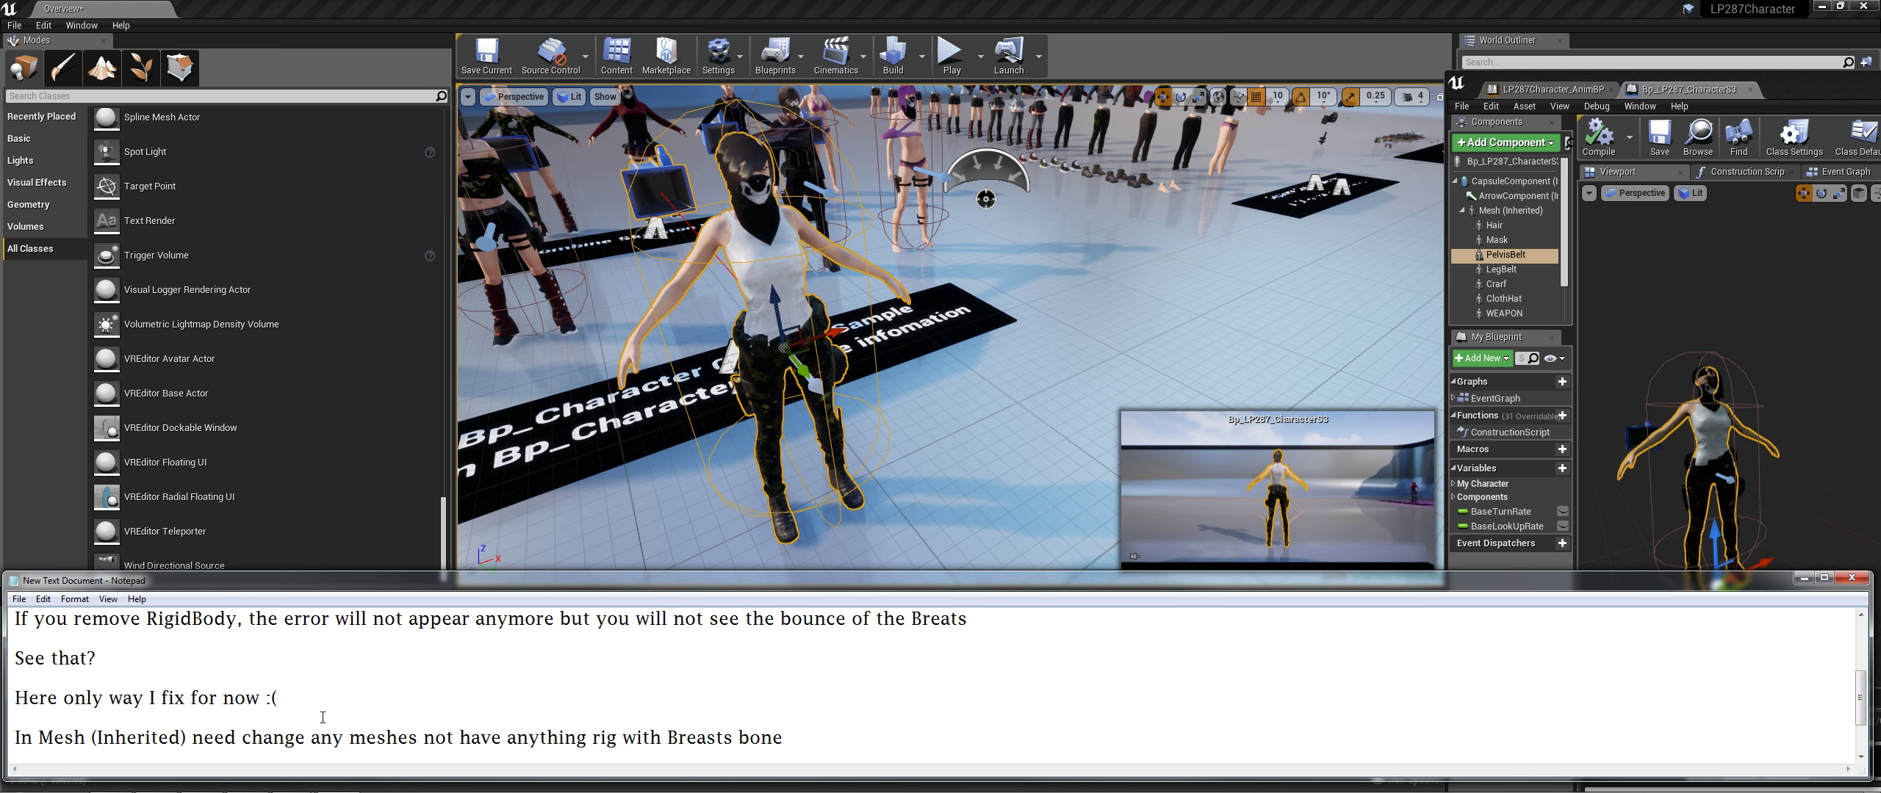
# Add a new note line starting 'And change Body Mesh to any'
pyautogui.press('Return')
pyautogui.press('Return')
pyautogui.write('A')
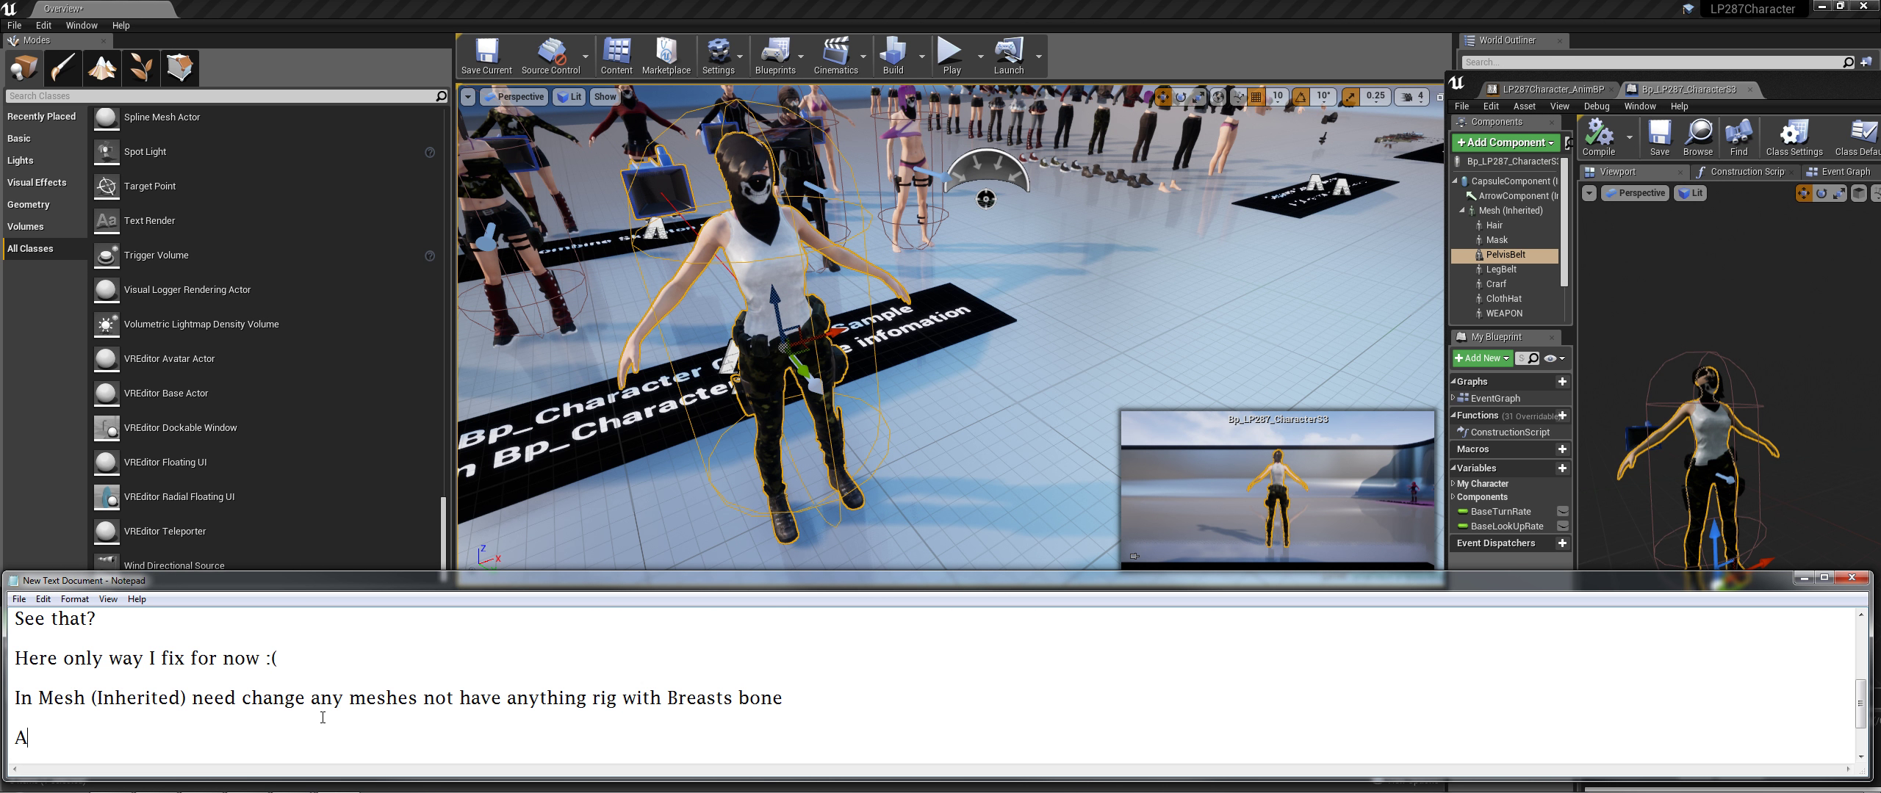
pyautogui.write('dn')
pyautogui.press('BackSpace')
pyautogui.press('BackSpace')
pyautogui.write('n')
pyautogui.press('BackSpace')
pyautogui.write('nd change Body')
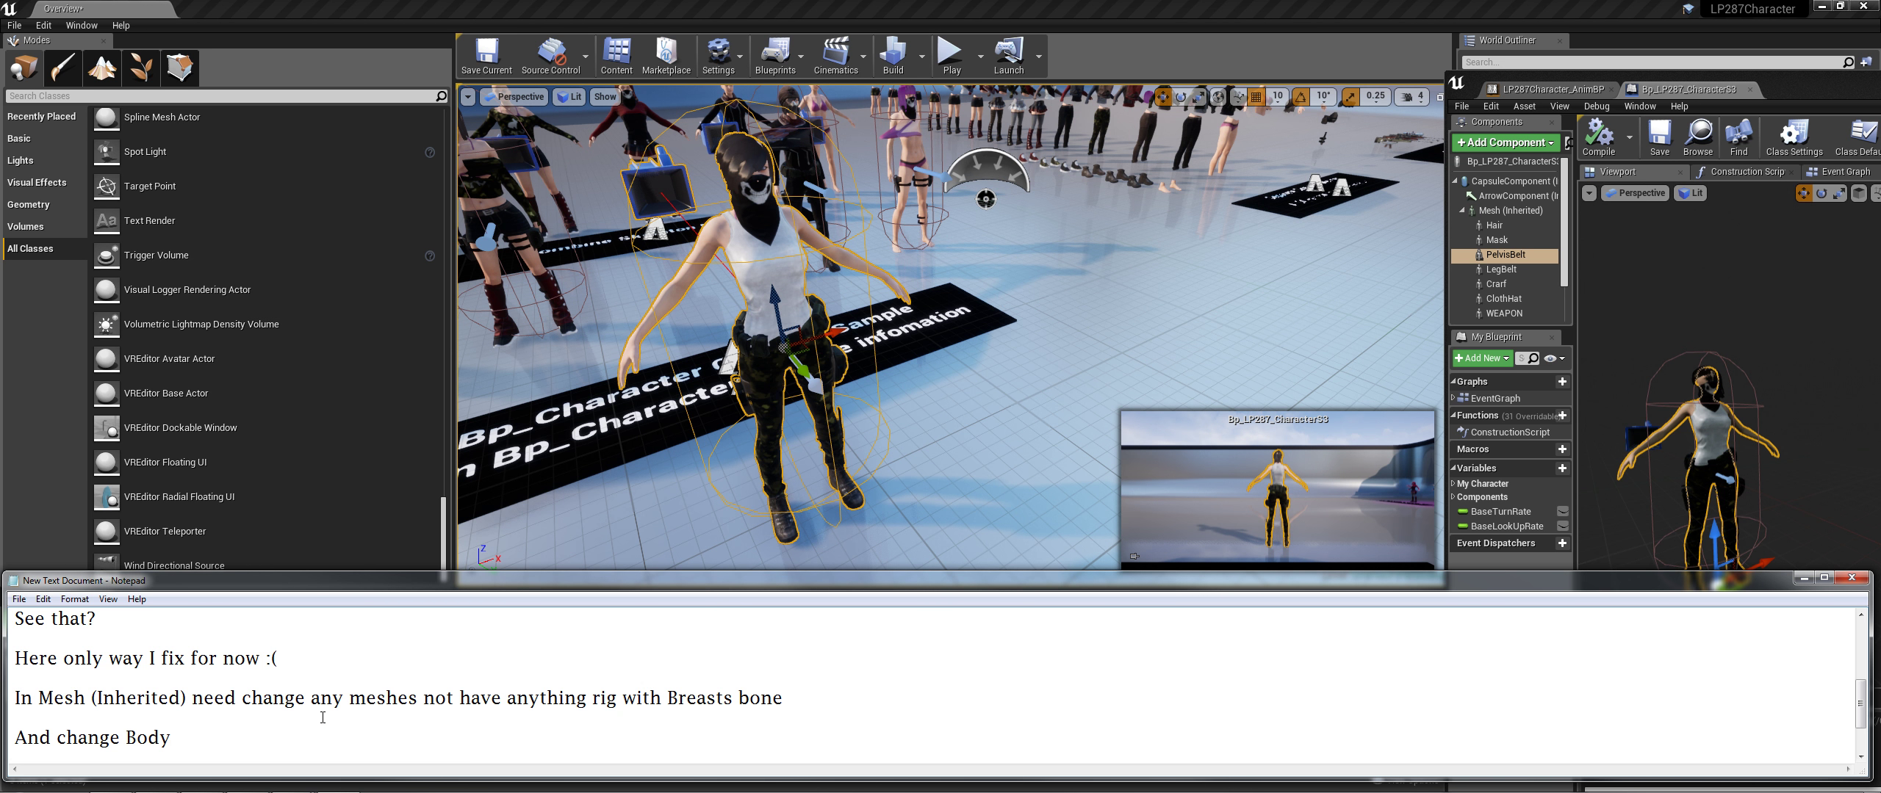
pyautogui.write('Mesheto any')
pyautogui.write('Skelatonmes')
pyautogui.press('BackSpace')
pyautogui.press('BackSpace')
pyautogui.press('BackSpace')
pyautogui.press('BackSpace')
pyautogui.press('BackSpace')
pyautogui.press('BackSpace')
pyautogui.press('BackSpace')
pyautogui.press('BackSpace')
pyautogui.press('BackSpace')
pyautogui.press('BackSpace')
pyautogui.press('BackSpace')
# Complete the last note line with 'asset in Bot without Animation Class'
pyautogui.click(1497, 284)
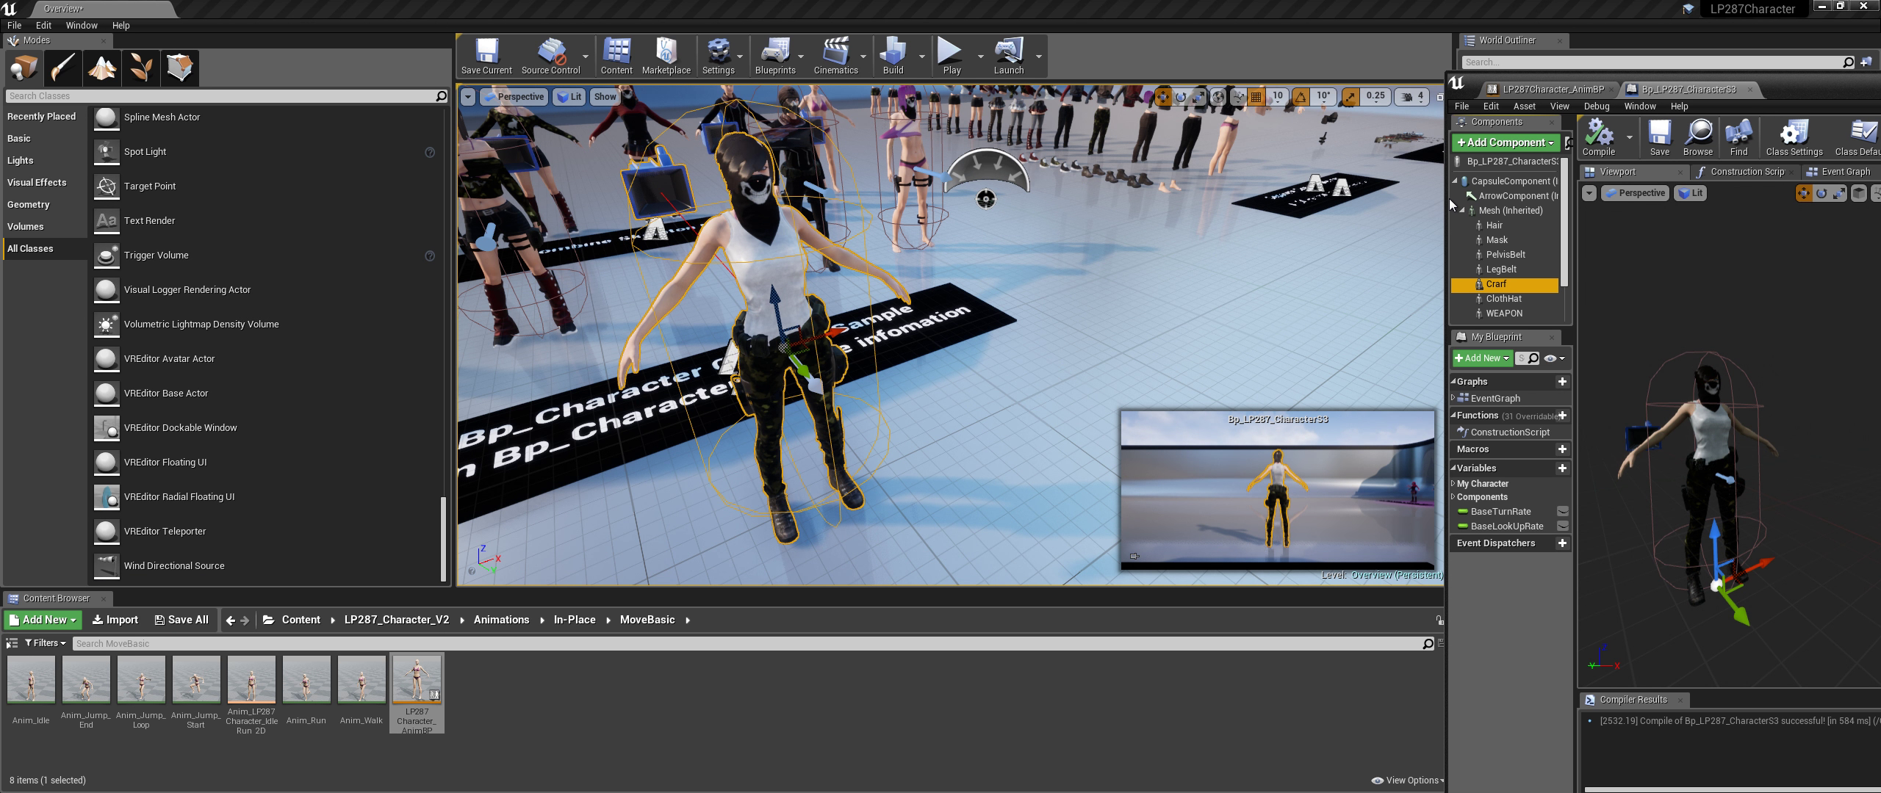
pyautogui.hotkey('alt', 'Tab')
pyautogui.hotkey('alt', 'Tab')
pyautogui.hotkey('alt', 'Tab')
pyautogui.hotkey('alt', 'Tab')
pyautogui.hotkey('alt', 'Tab')
pyautogui.hotkey('alt', 'Tab')
pyautogui.hotkey('alt', 'Tab')
pyautogui.hotkey('alt', 'Tab')
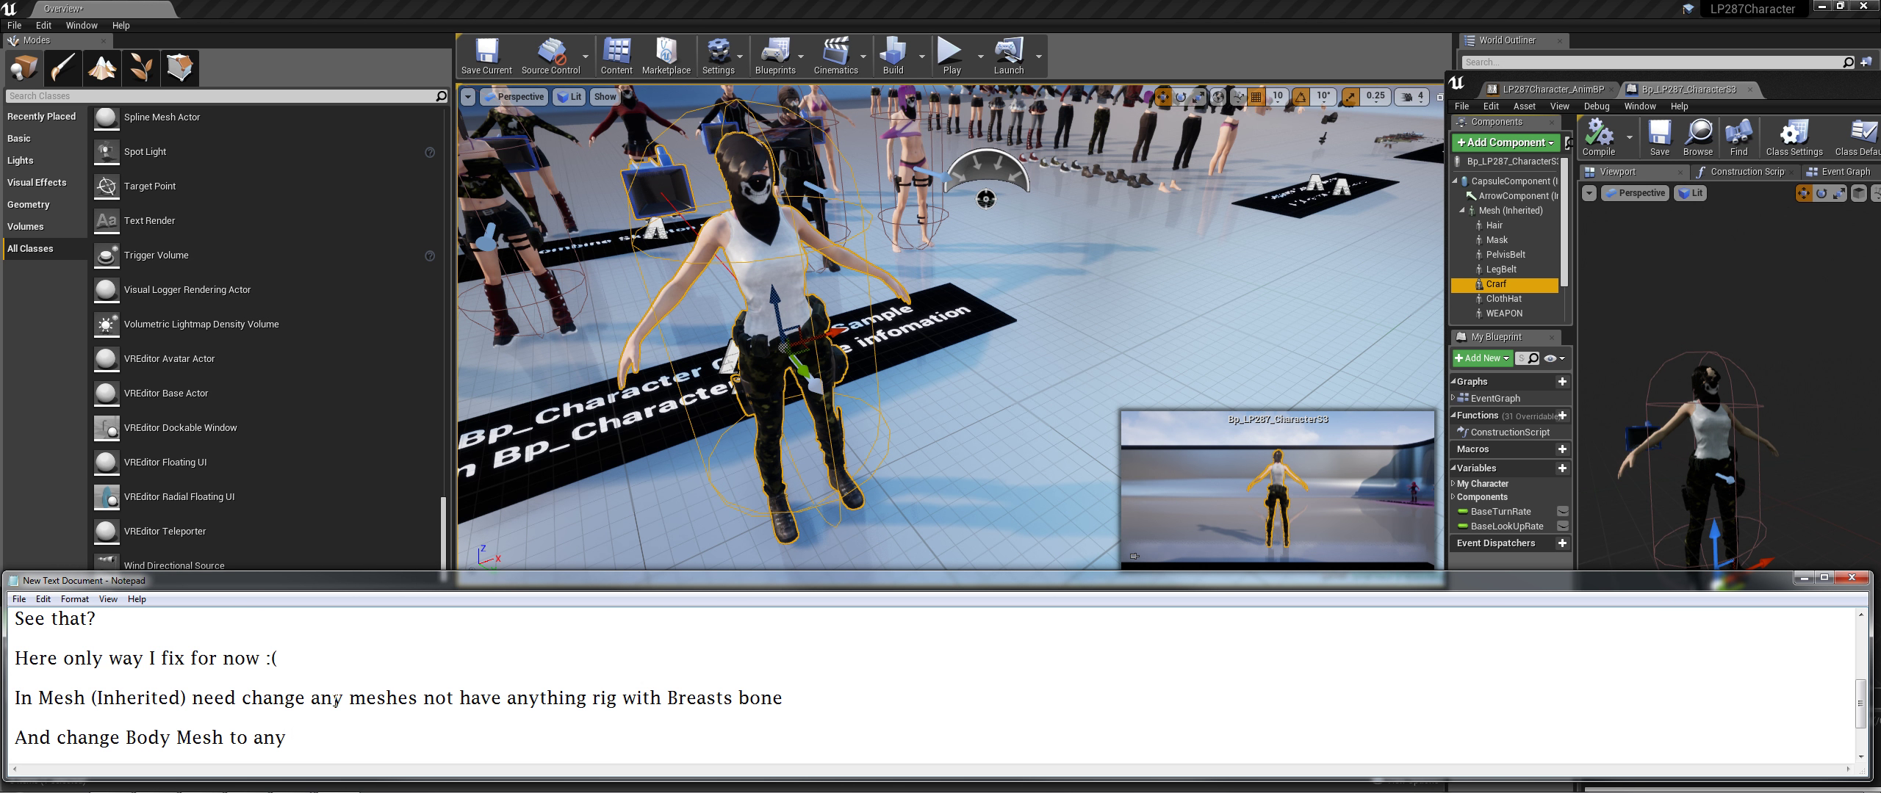
pyautogui.write('asset t')
pyautogui.write('hi')
pyautogui.press('BackSpace')
pyautogui.press('BackSpace')
pyautogui.write('in Bot')
pyautogui.write(' without')
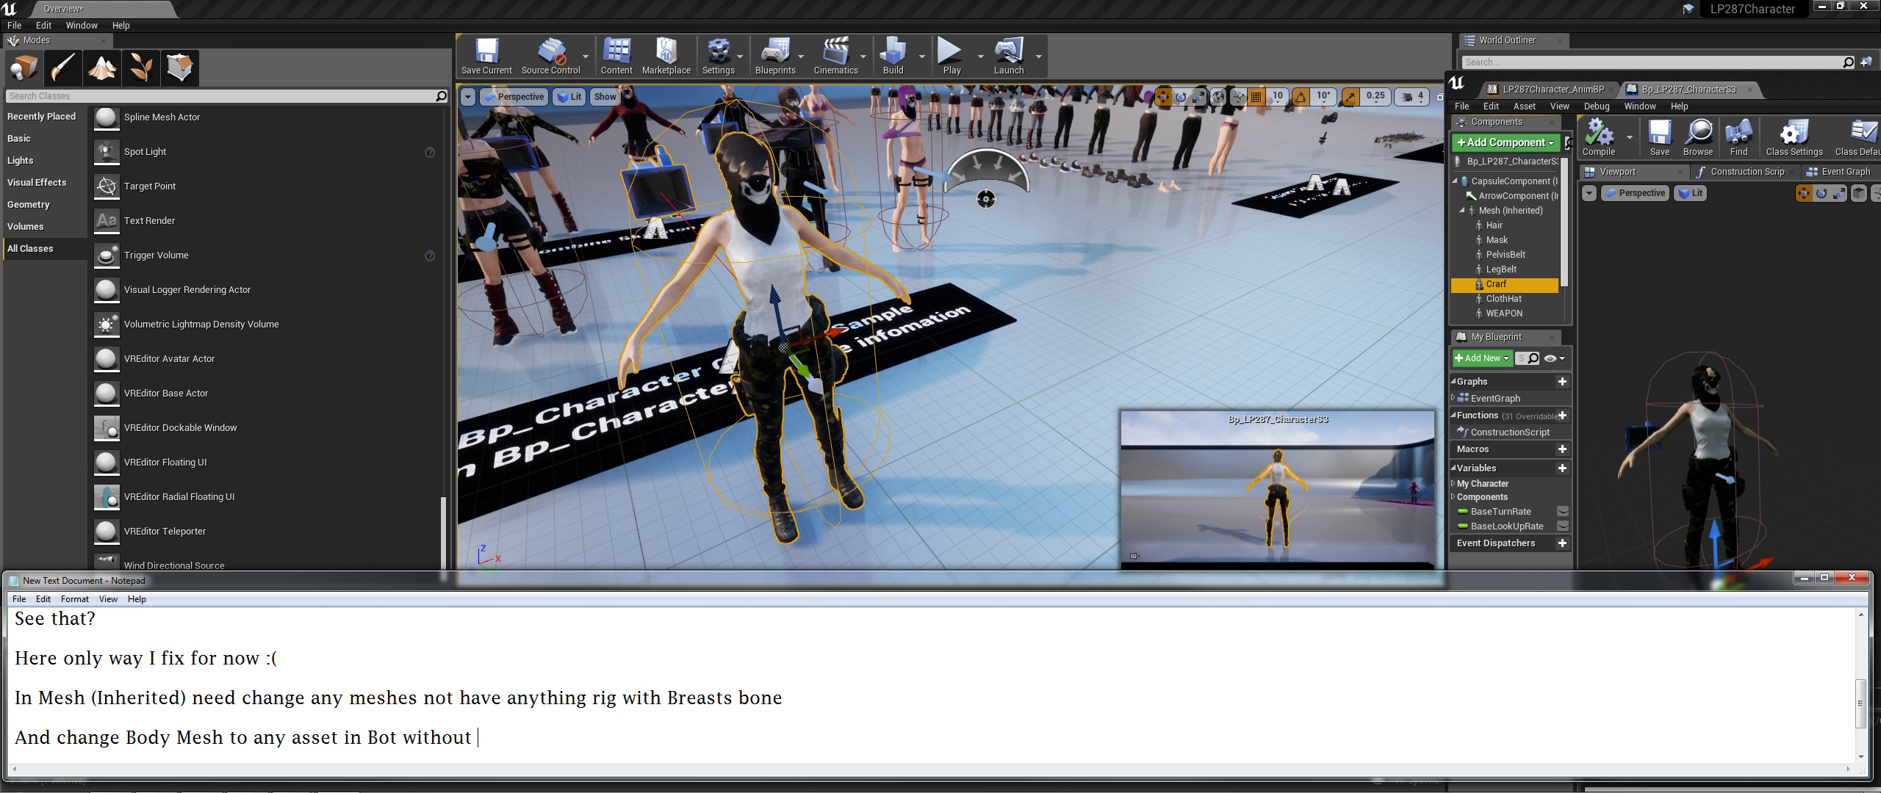
pyautogui.write(' Anima')
pyautogui.write('tion Class')
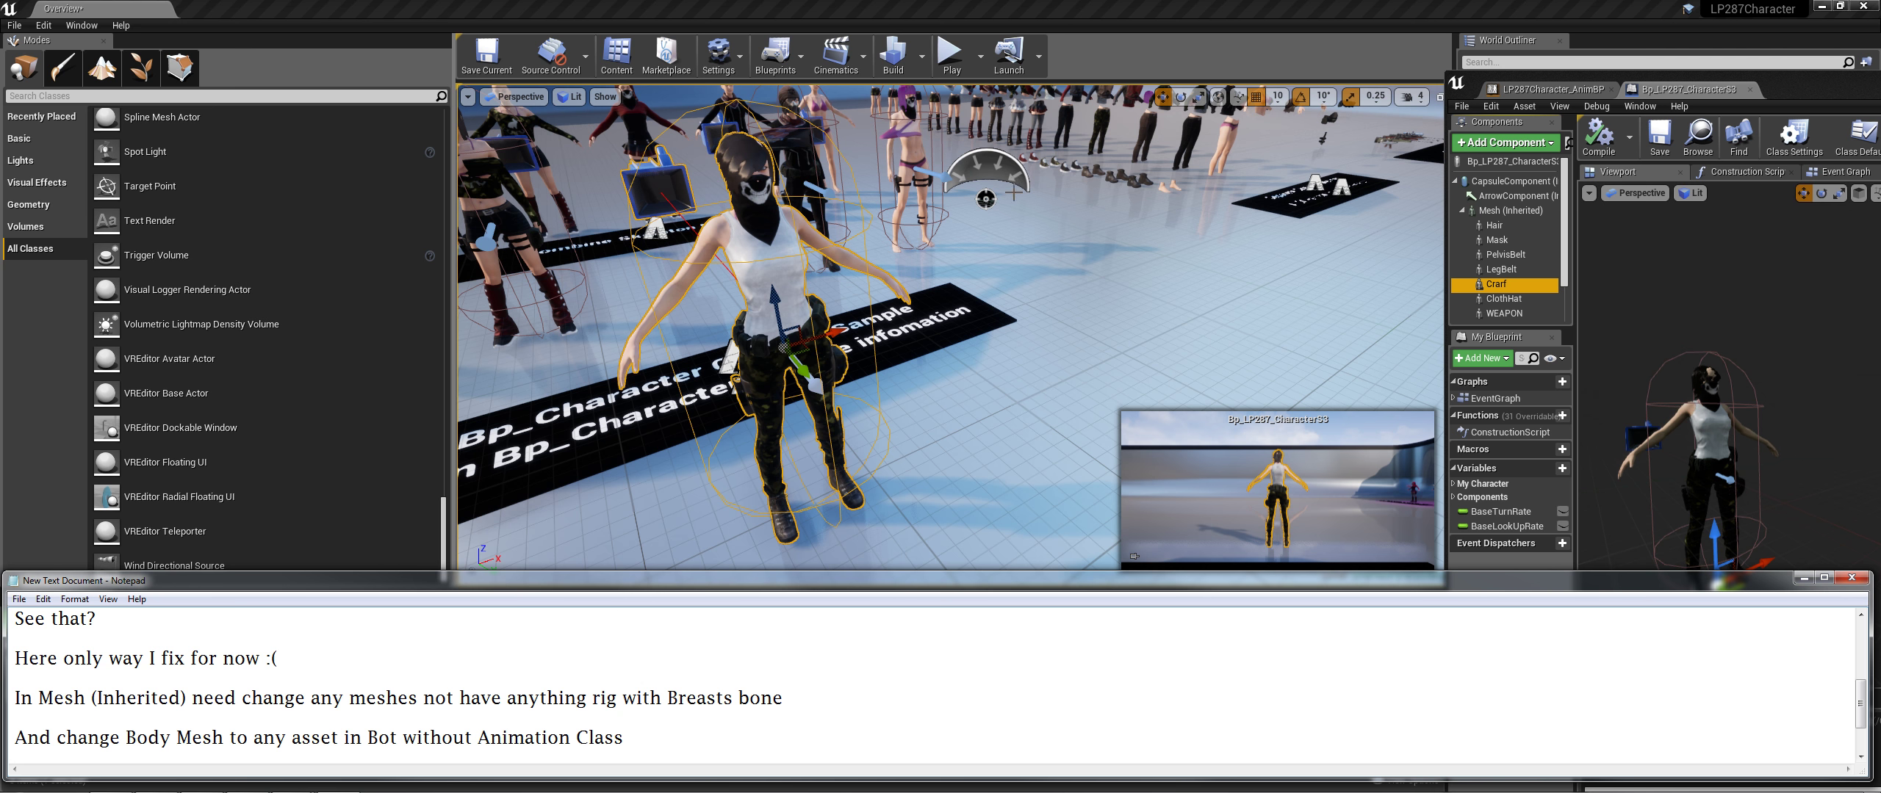
pyautogui.click(1220, 94)
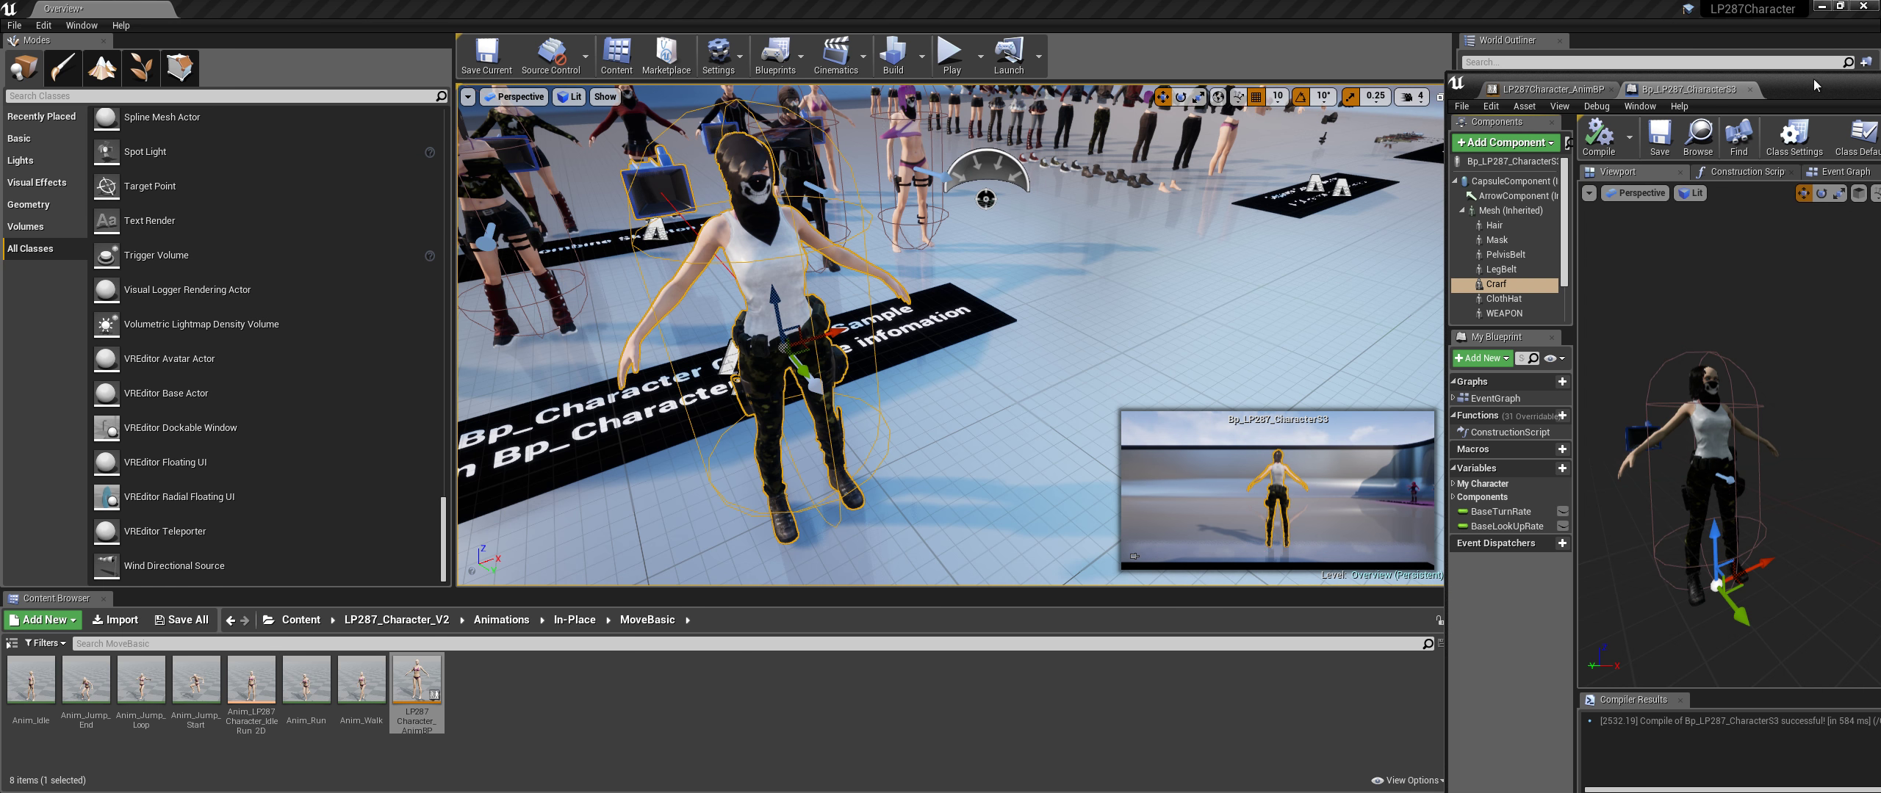
# Restore the editor to a smaller window and bring the character Blueprint editor forward
pyautogui.press('super+Down')
pyautogui.moveTo(1307, 97); pyautogui.dragTo(1293, 153)
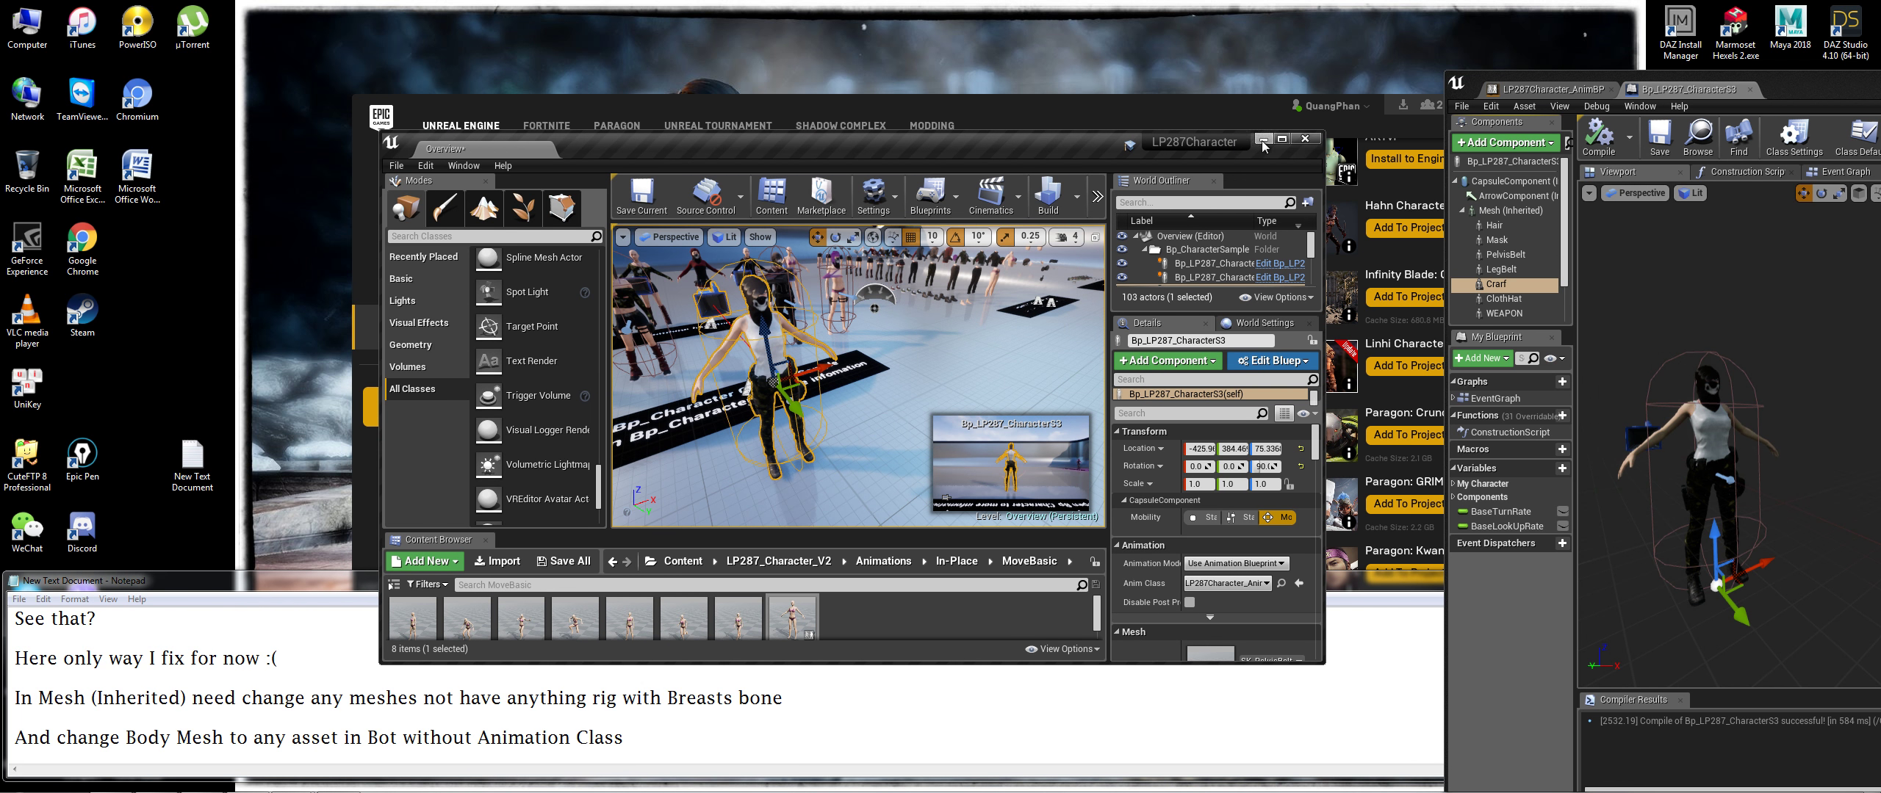
pyautogui.click(1280, 143)
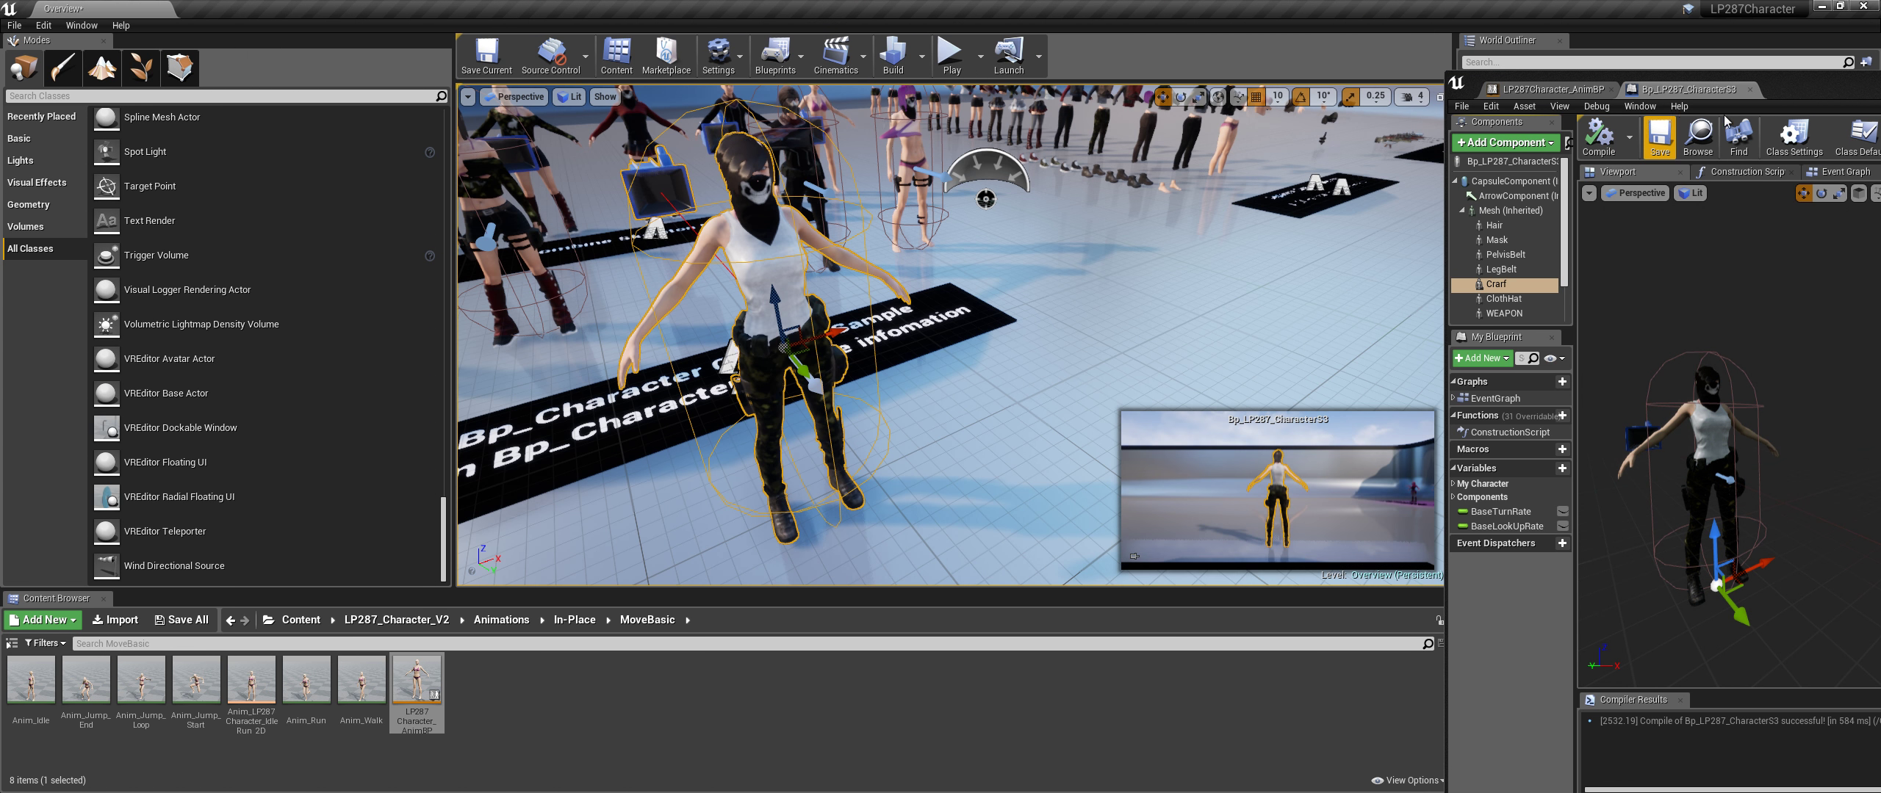
# Check Anim Class on PelvisBelt and Mesh (Inherited), then return to the Notepad notes
pyautogui.click(1326, 409)
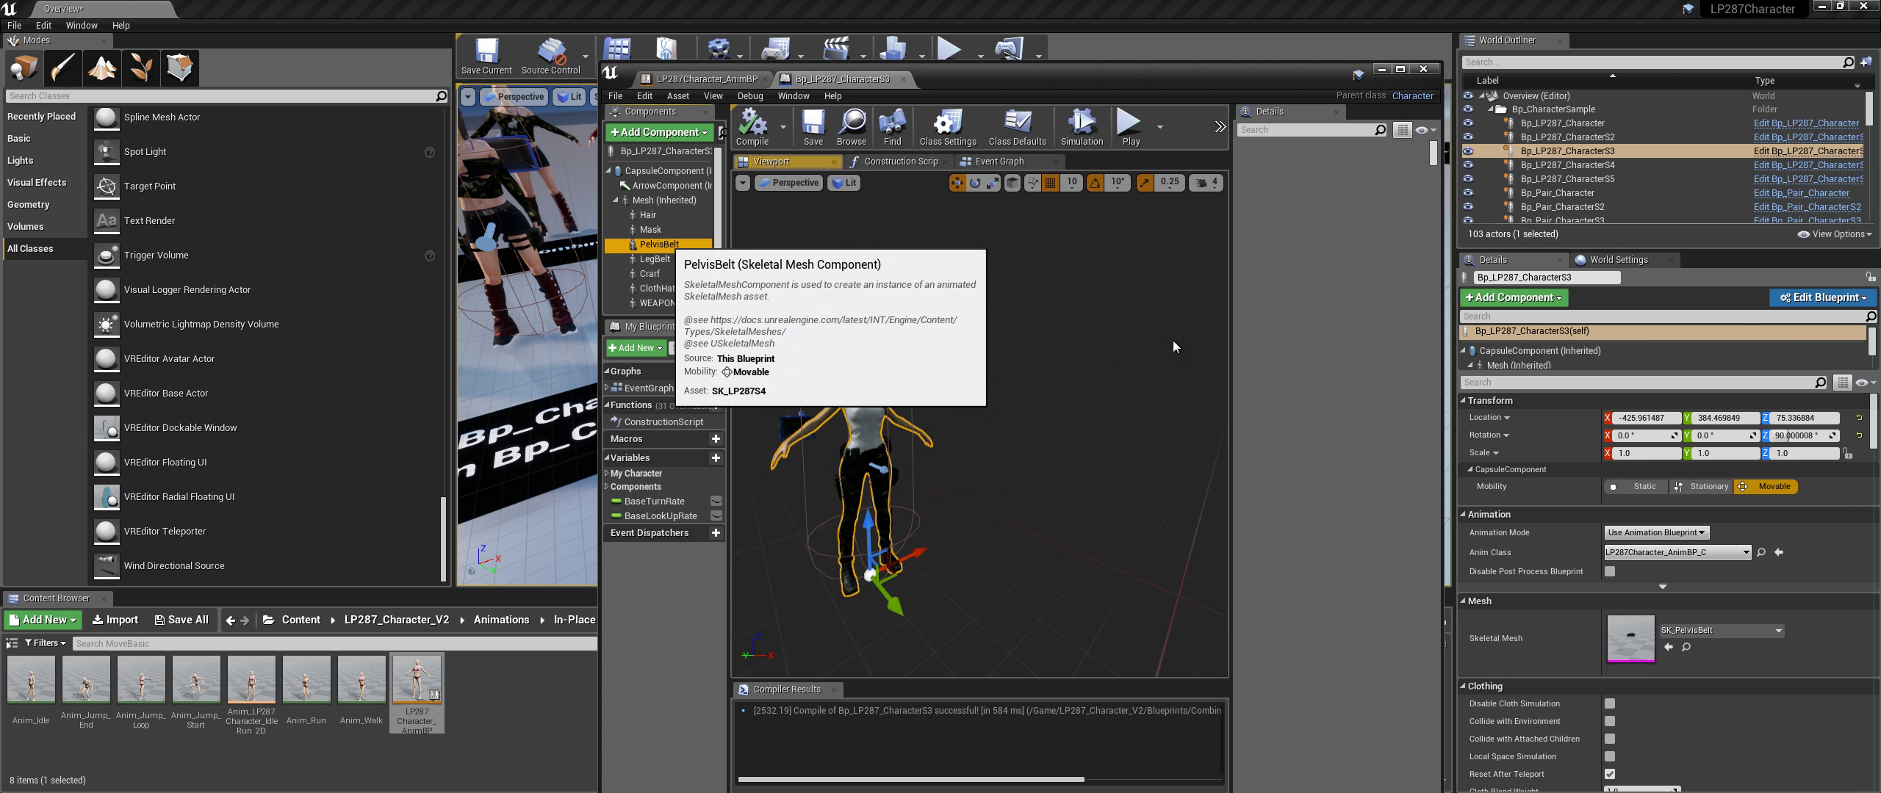
pyautogui.click(659, 244)
pyautogui.click(1351, 403)
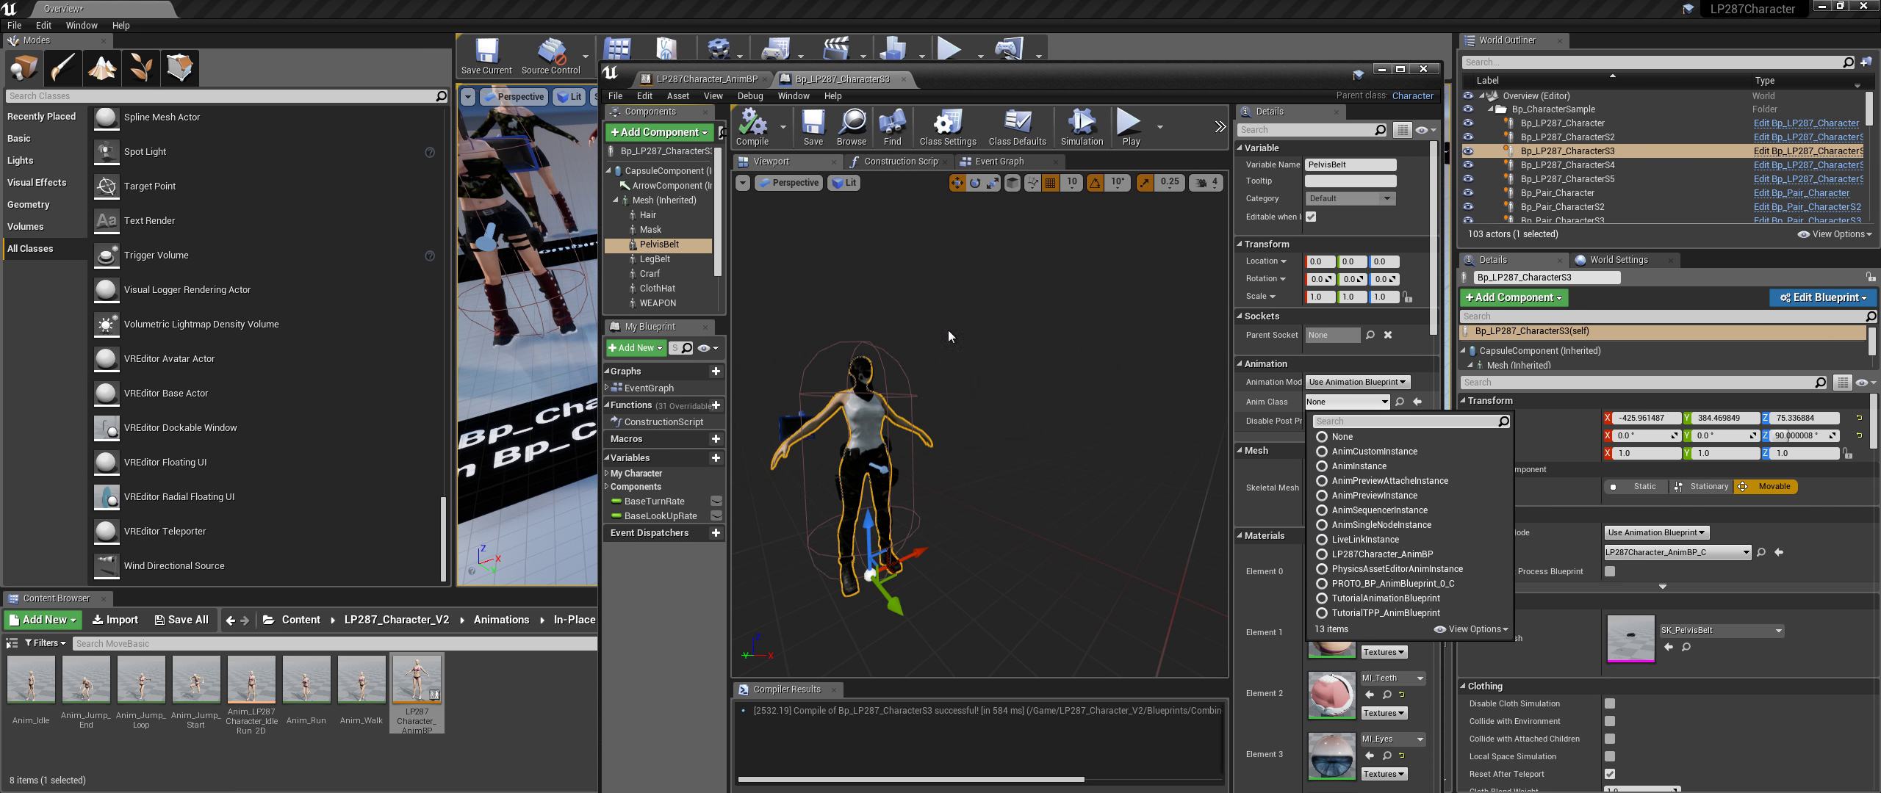
pyautogui.click(663, 200)
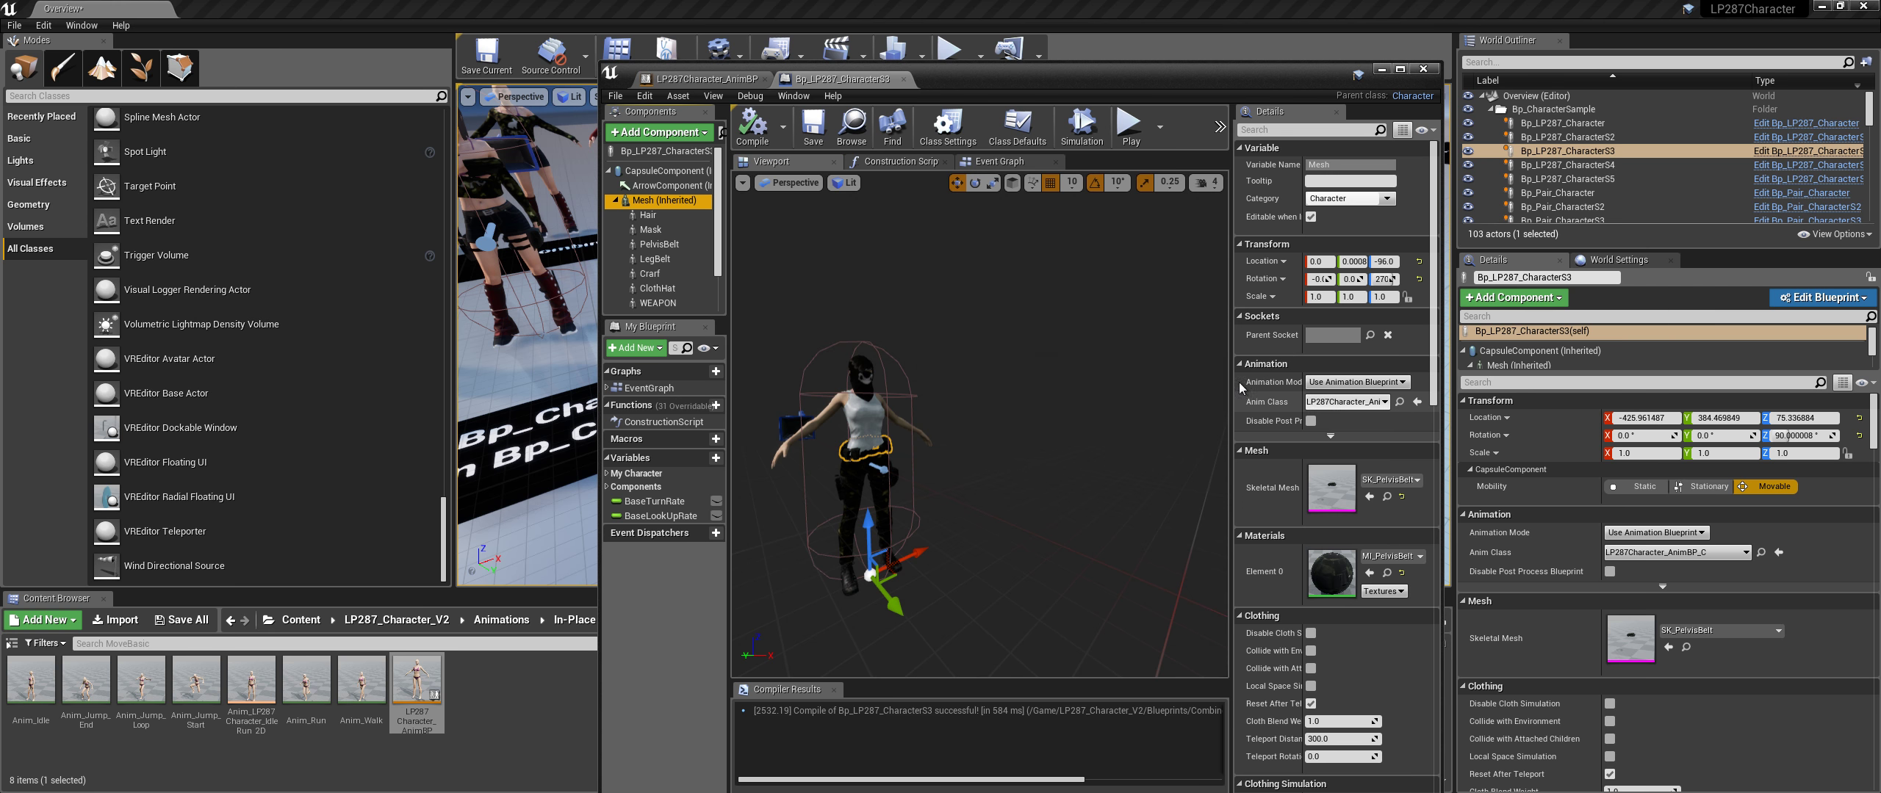
pyautogui.click(659, 243)
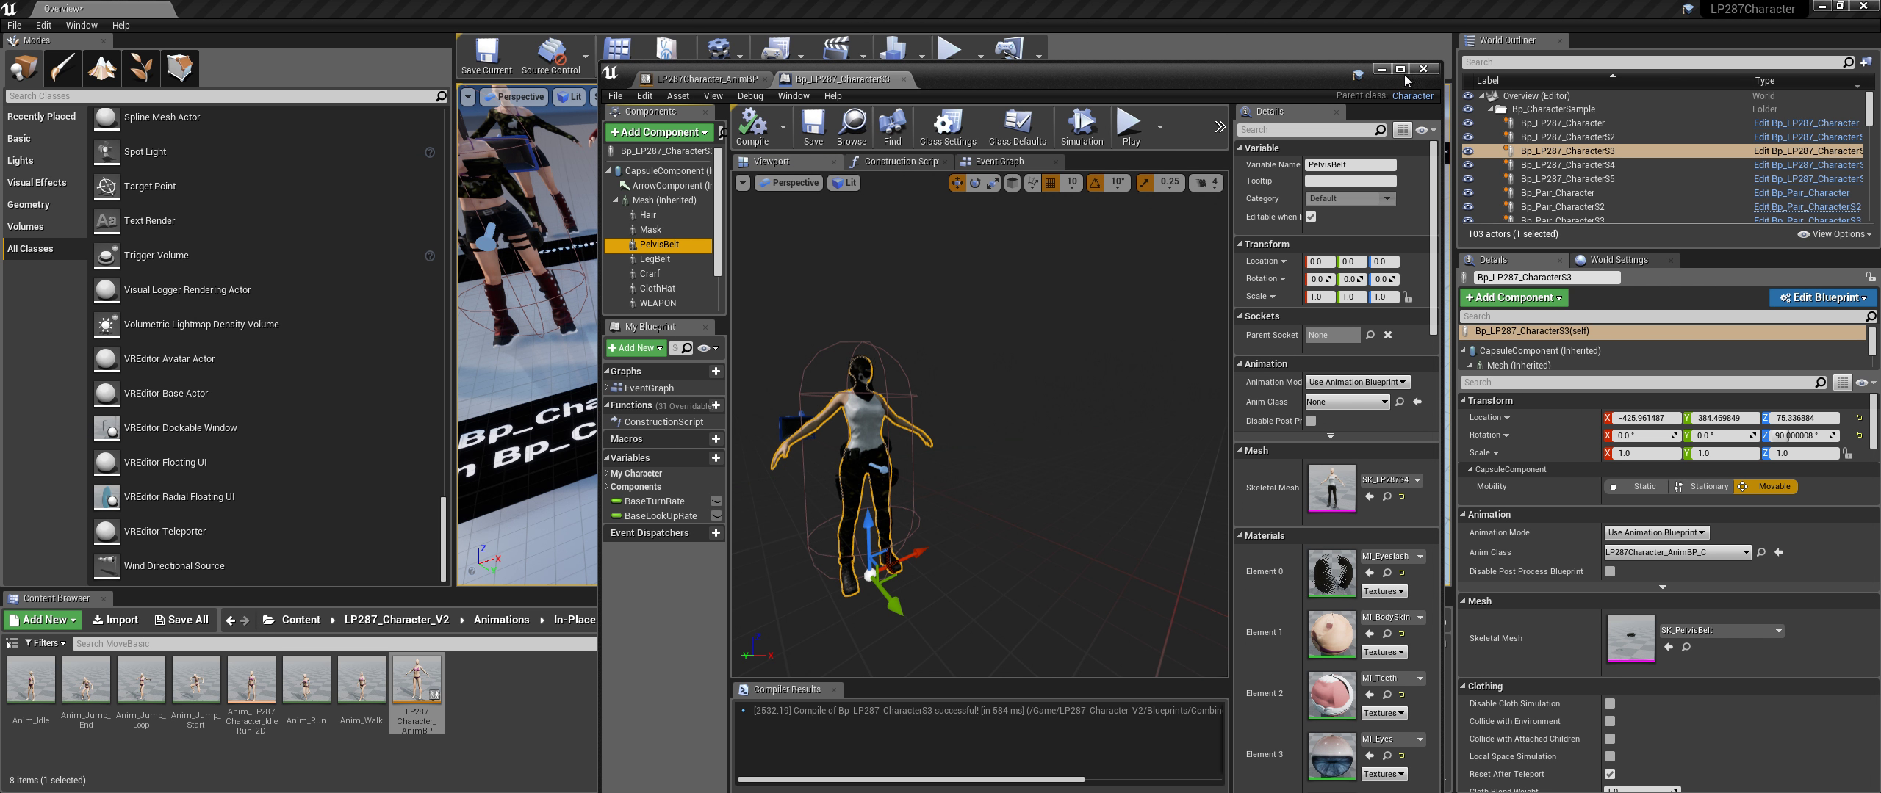
pyautogui.hotkey('alt', 'Tab')
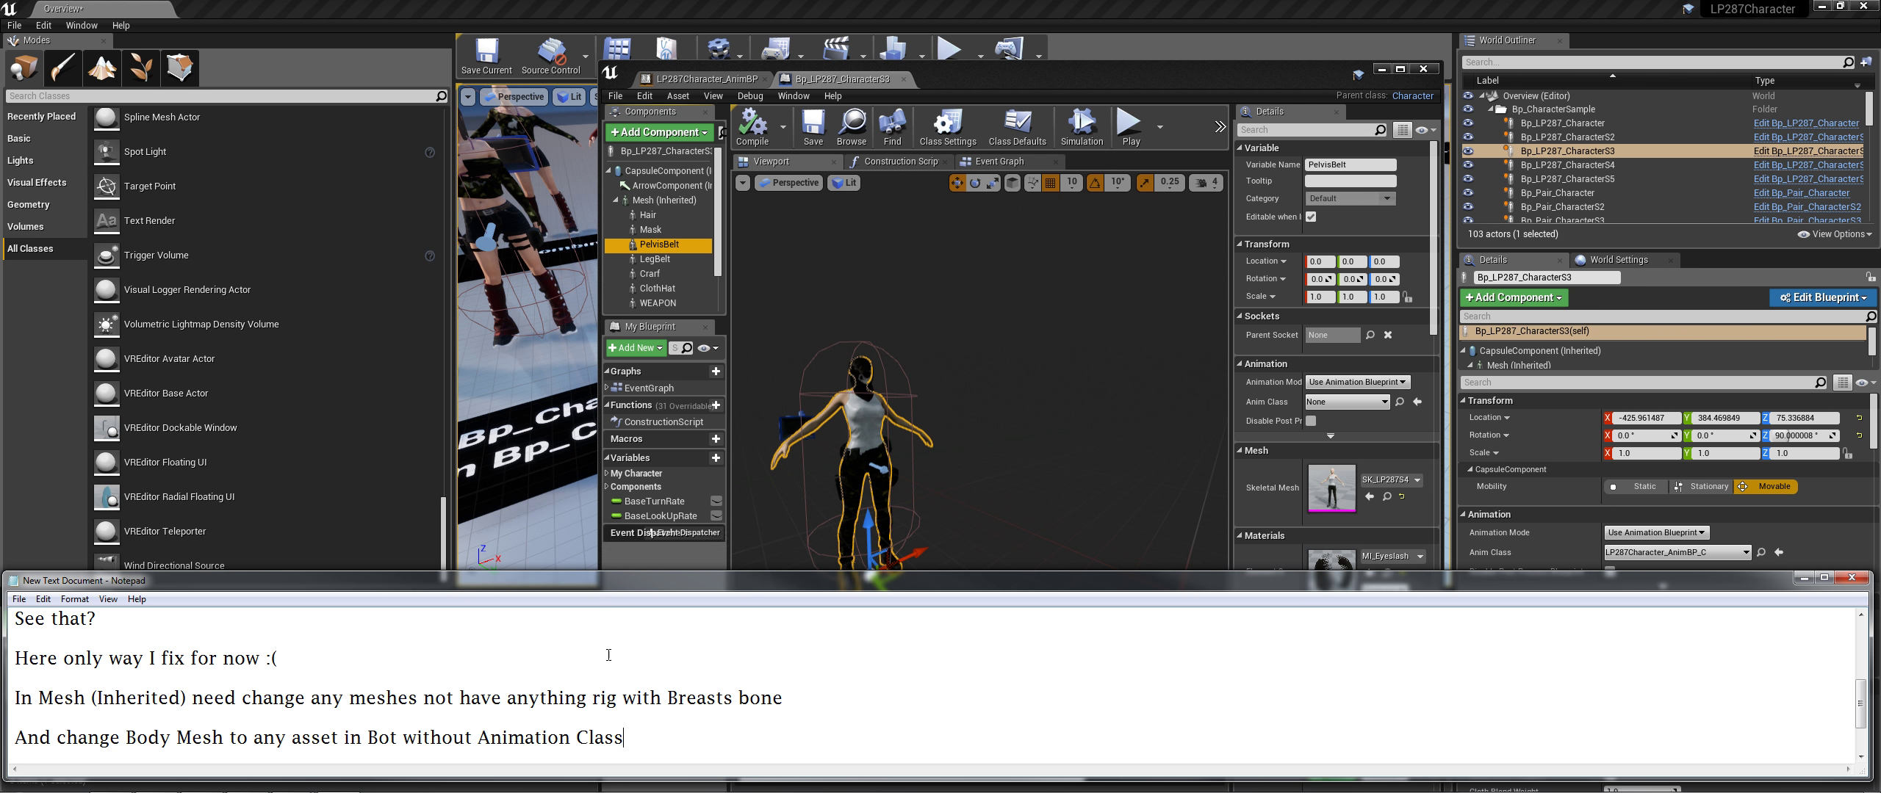
# Add two note lines: the error isn't visible in Preview Window and disappears when playing
pyautogui.scroll(-1, 684, 696)
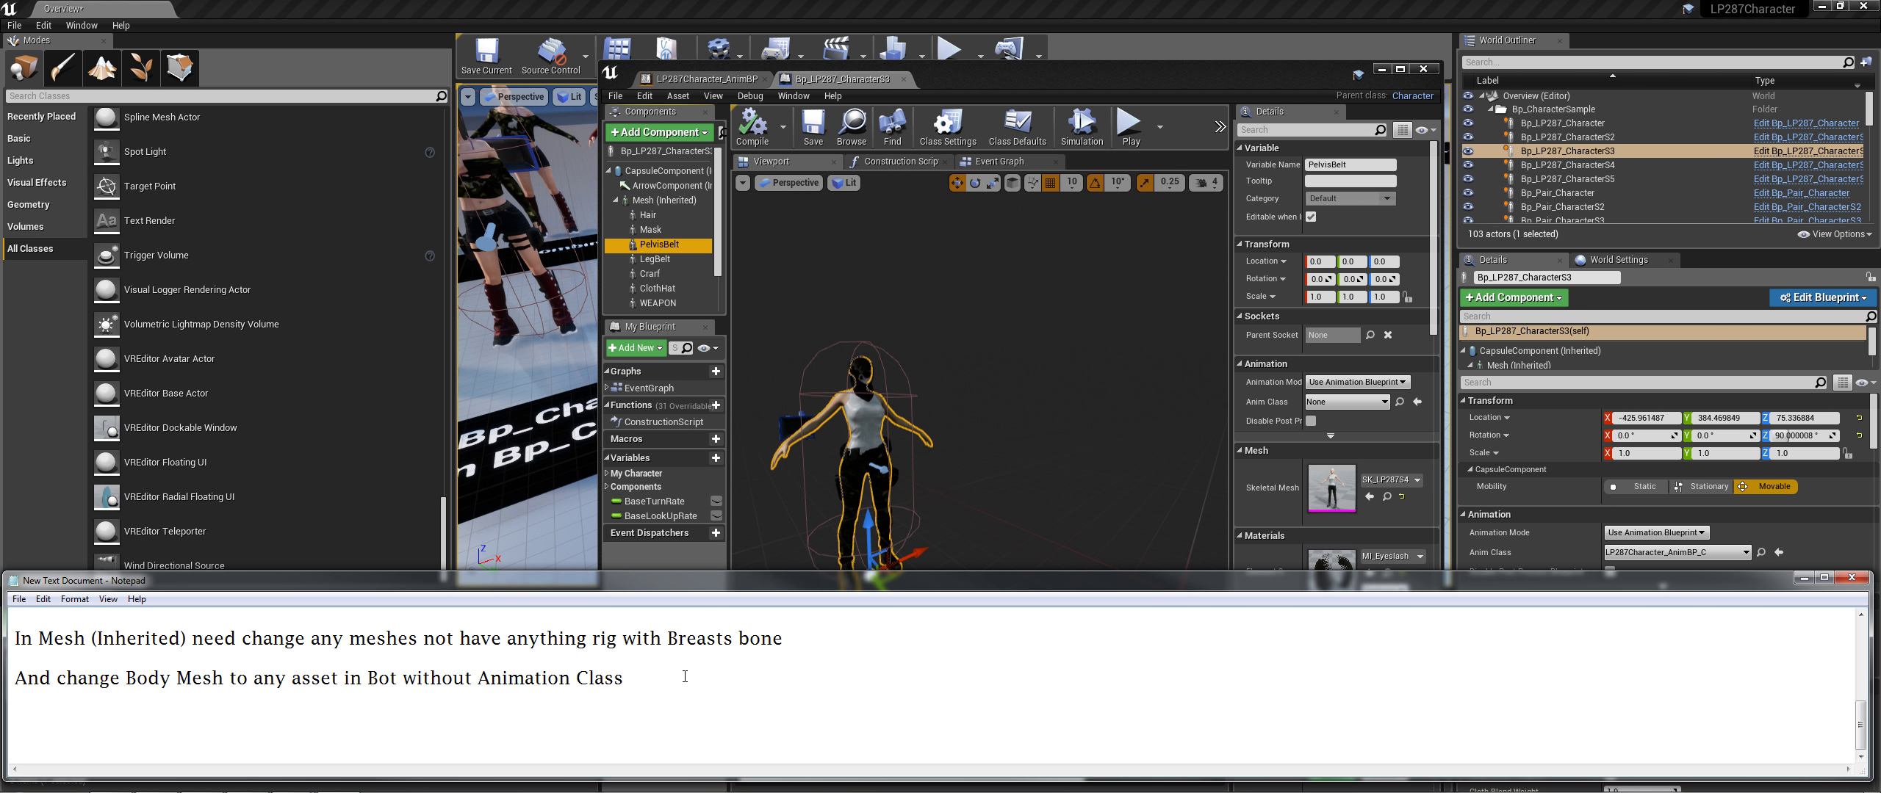
pyautogui.write("And you can't see that e")
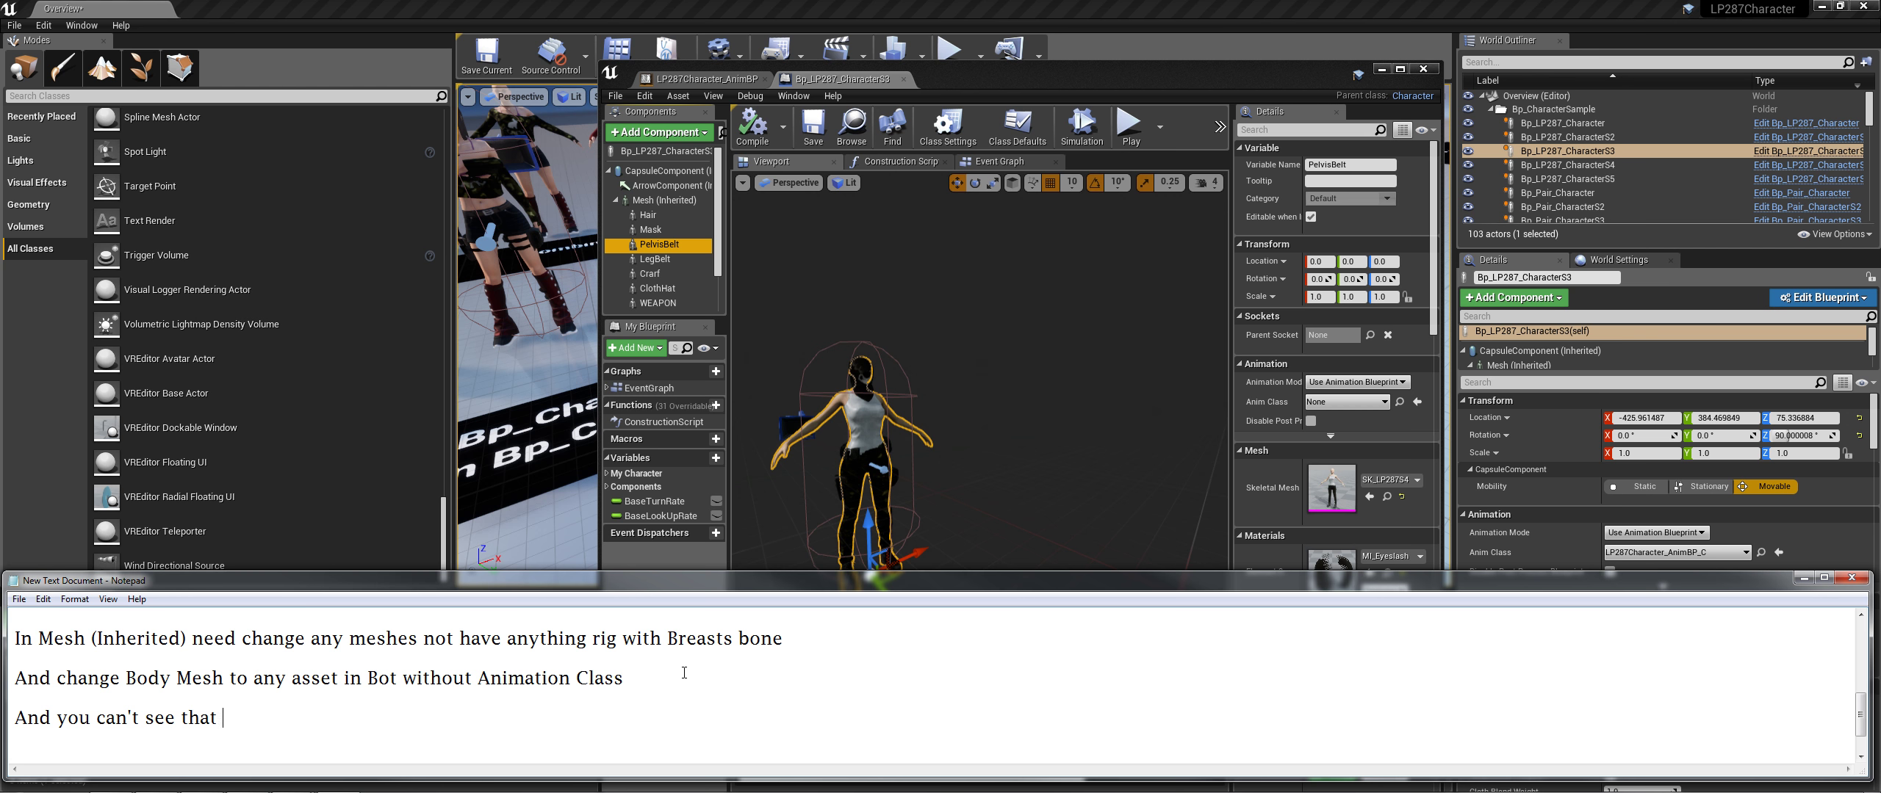
pyautogui.write('rror in Preview Window')
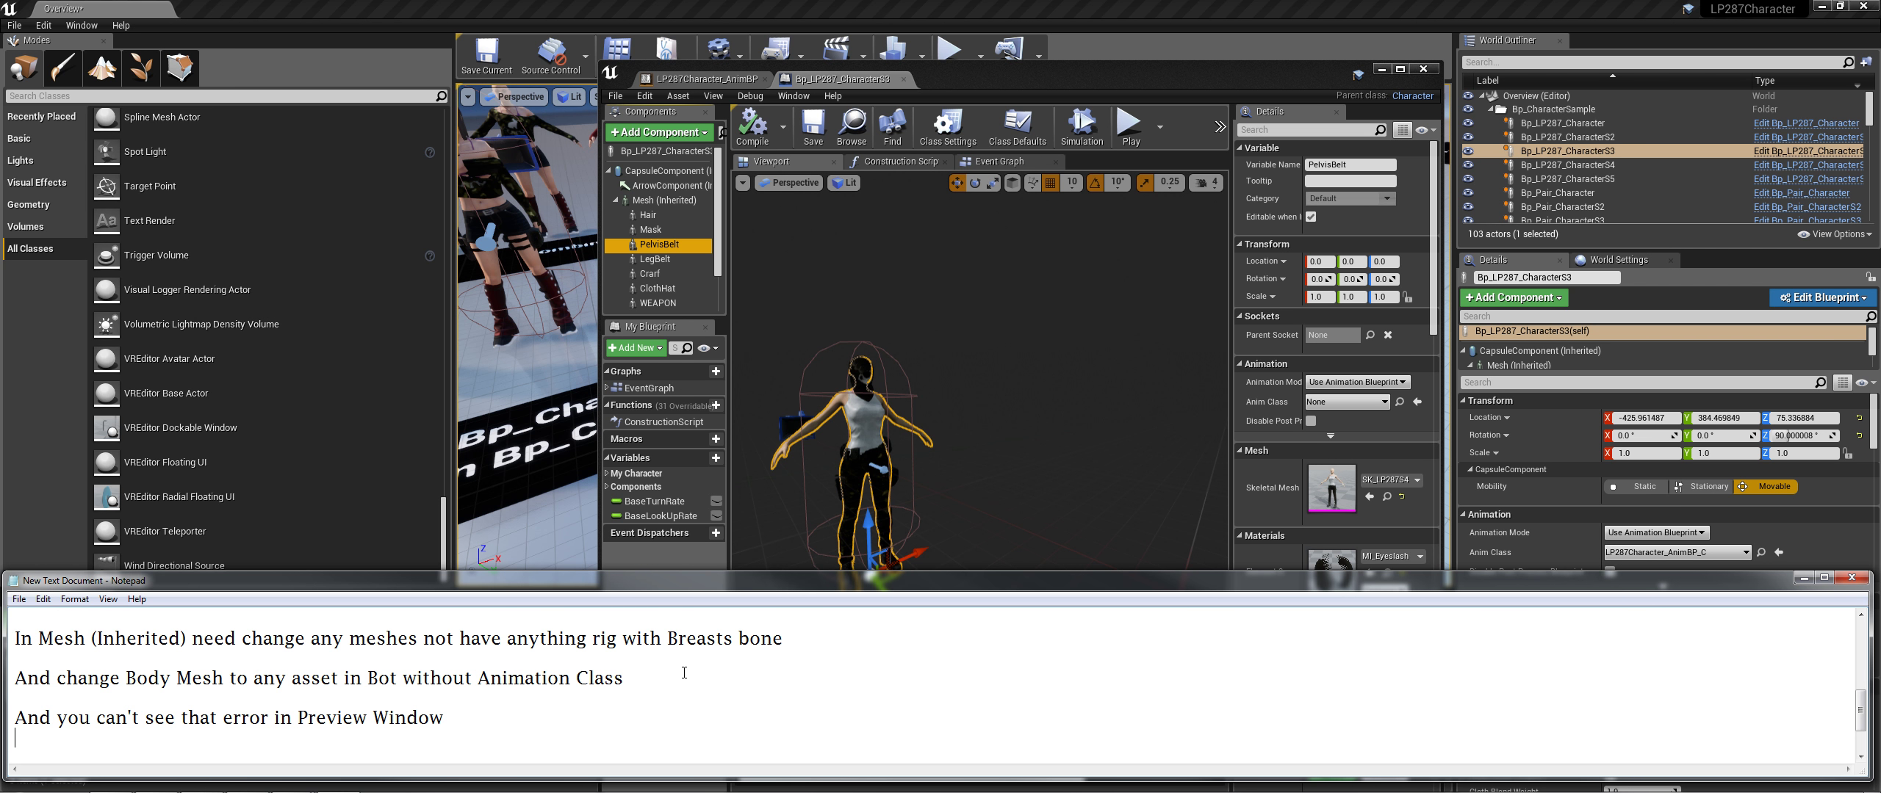
pyautogui.press('Return')
pyautogui.write('That')
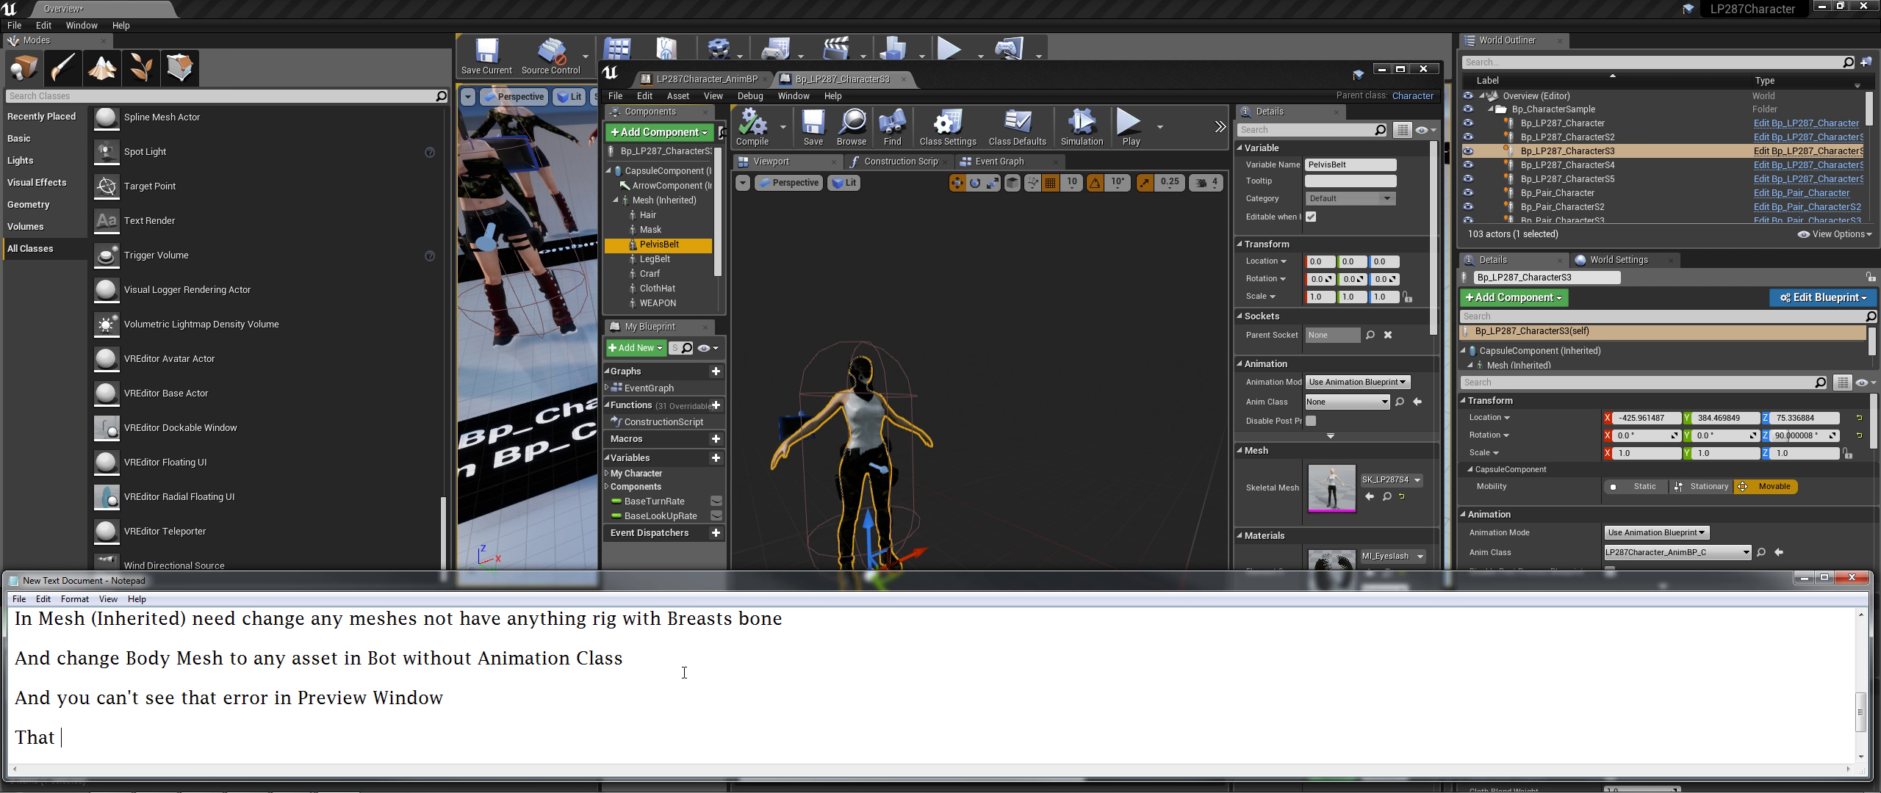
pyautogui.write(' Error on ly on Editor mode')
pyautogui.write('when you play ')
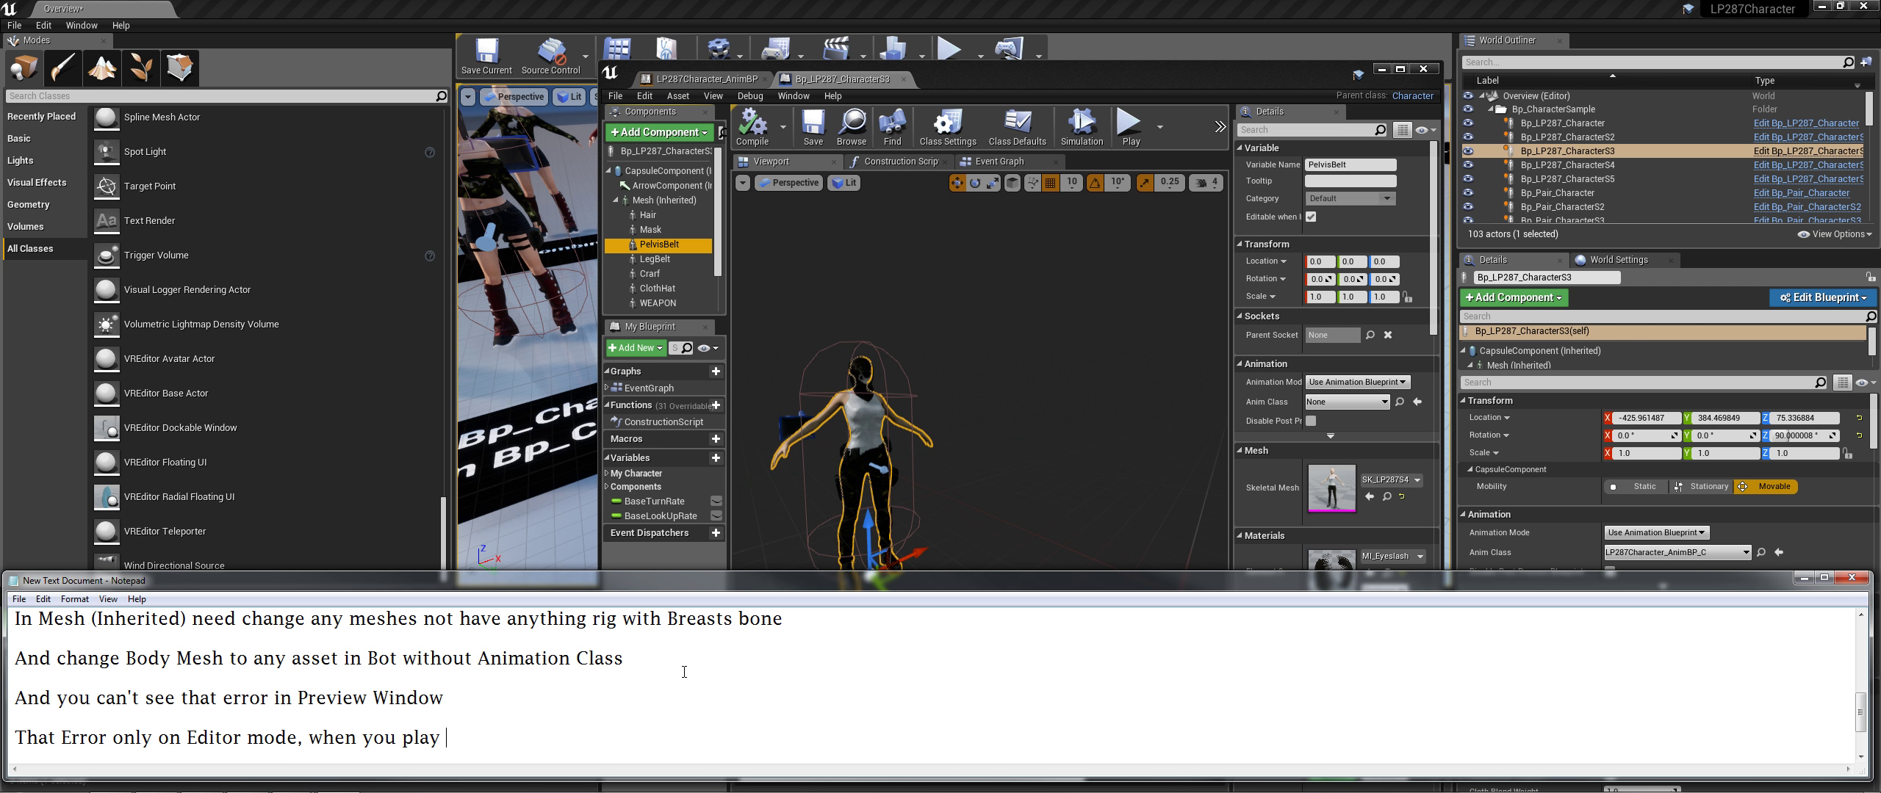
pyautogui.write('al')
pyautogui.write('error')
pyautogui.write(' will remove a')
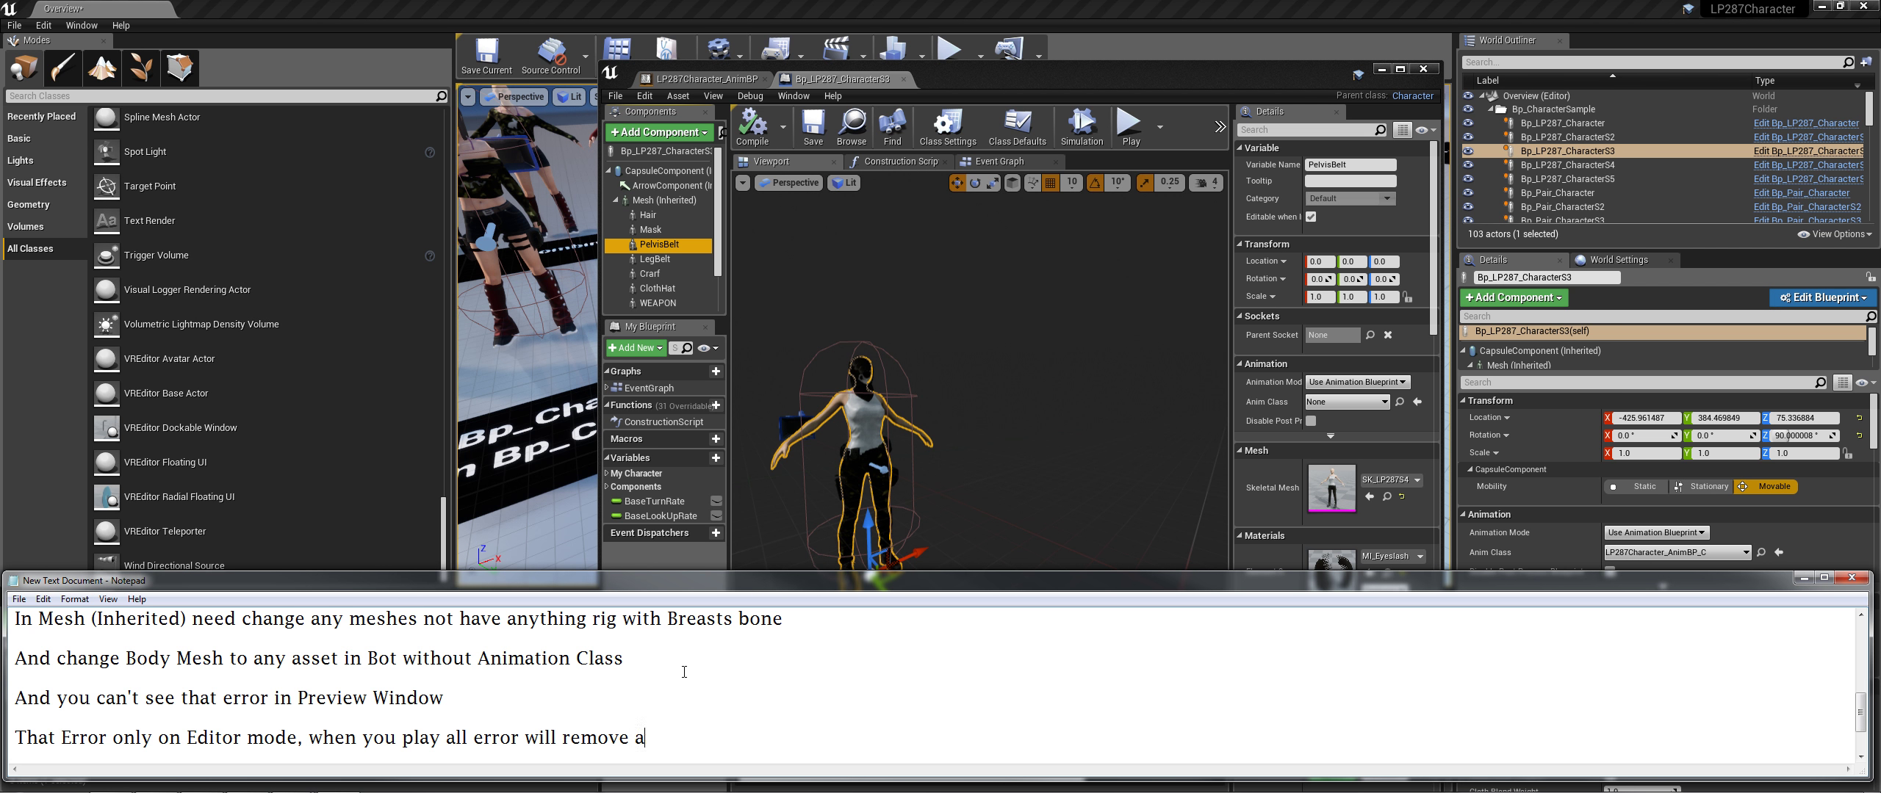
pyautogui.write('nd')
pyautogui.write(' not')
pyautogui.write(' have any')
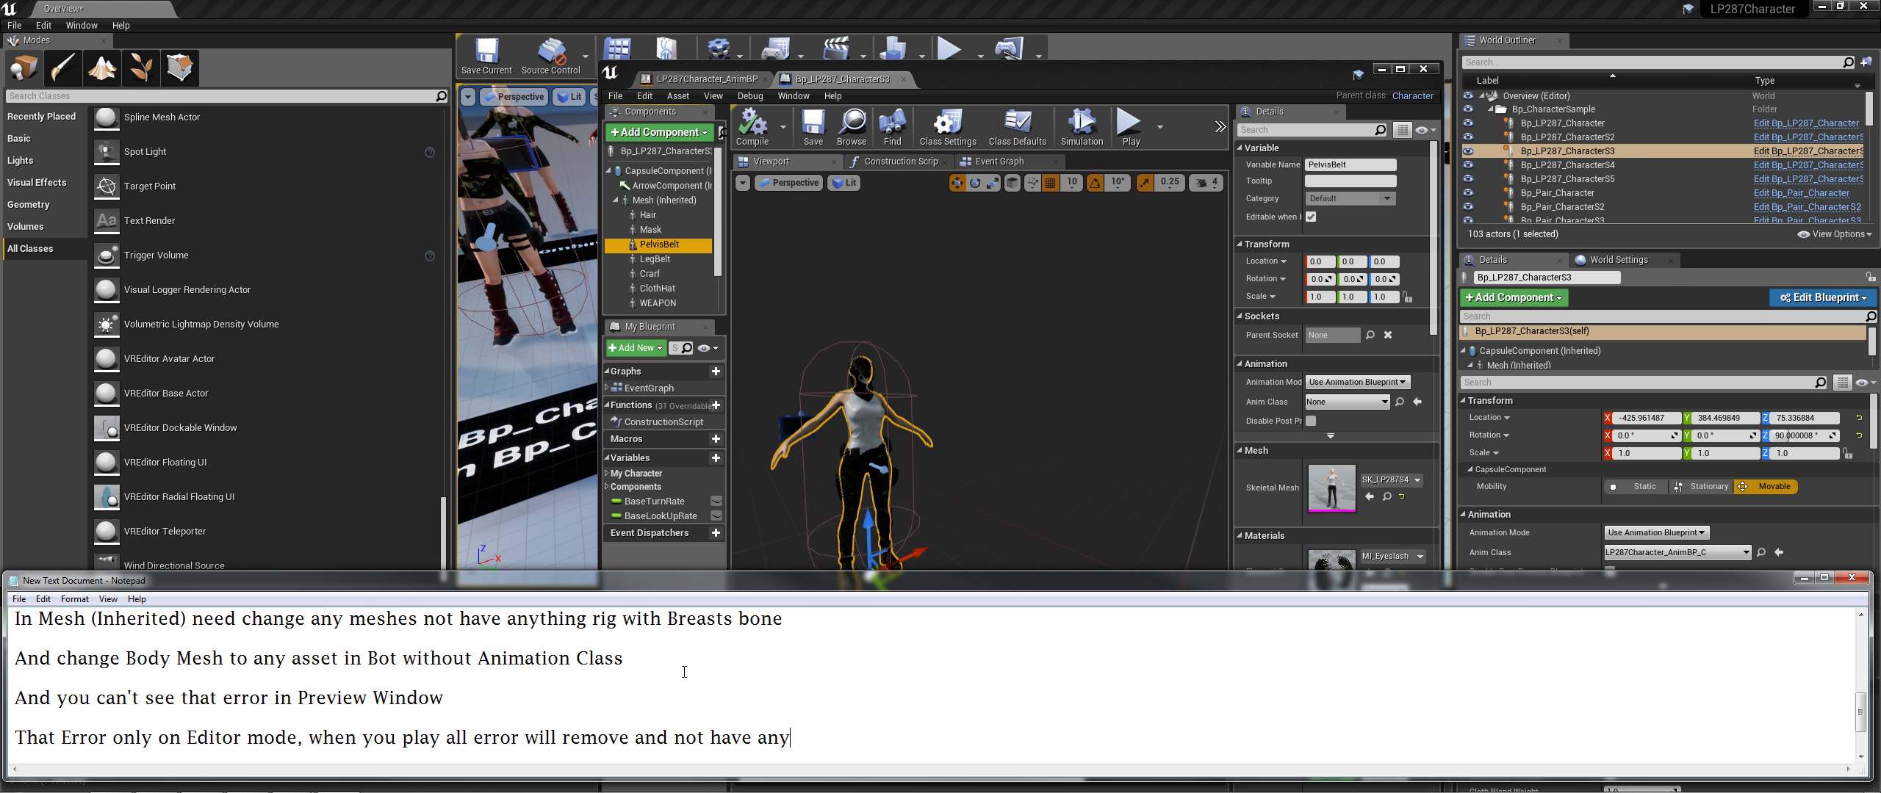
pyautogui.write('problem')
pyautogui.moveTo(964, 77)
pyautogui.mouseDown()
pyautogui.moveTo(1375, 106)
pyautogui.moveTo(1873, 90)
pyautogui.mouseUp()
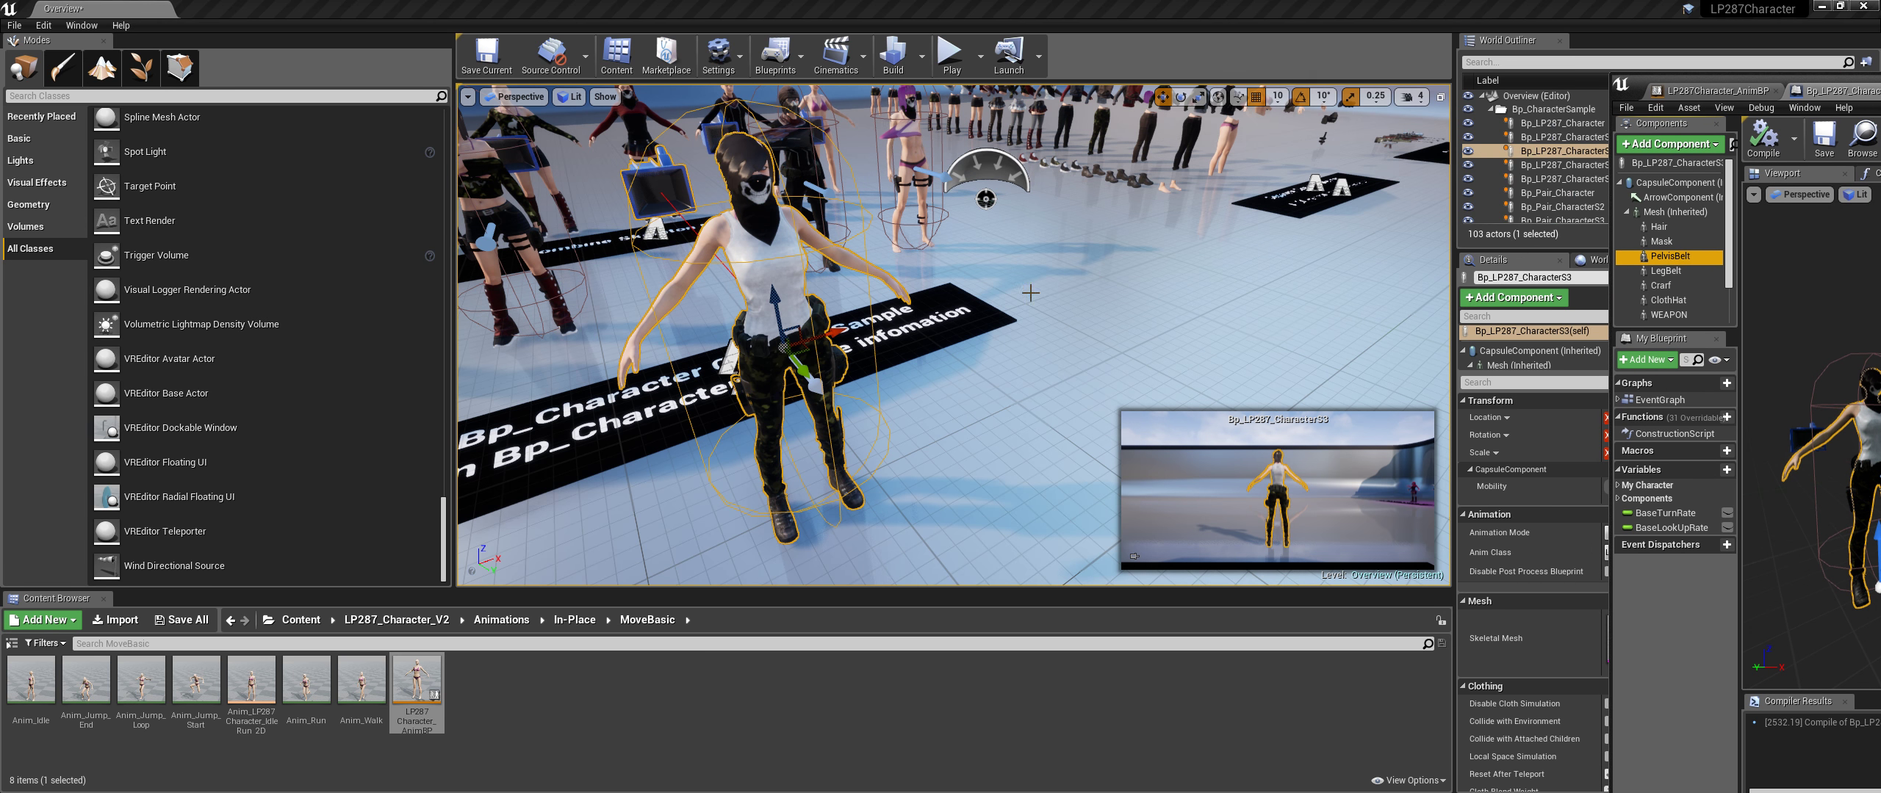
# Set World Settings' Default Pawn Class to Bp_LP287_CharacterS4 and start a Play-in-Editor session
pyautogui.moveTo(1081, 294); pyautogui.dragTo(1081, 243)
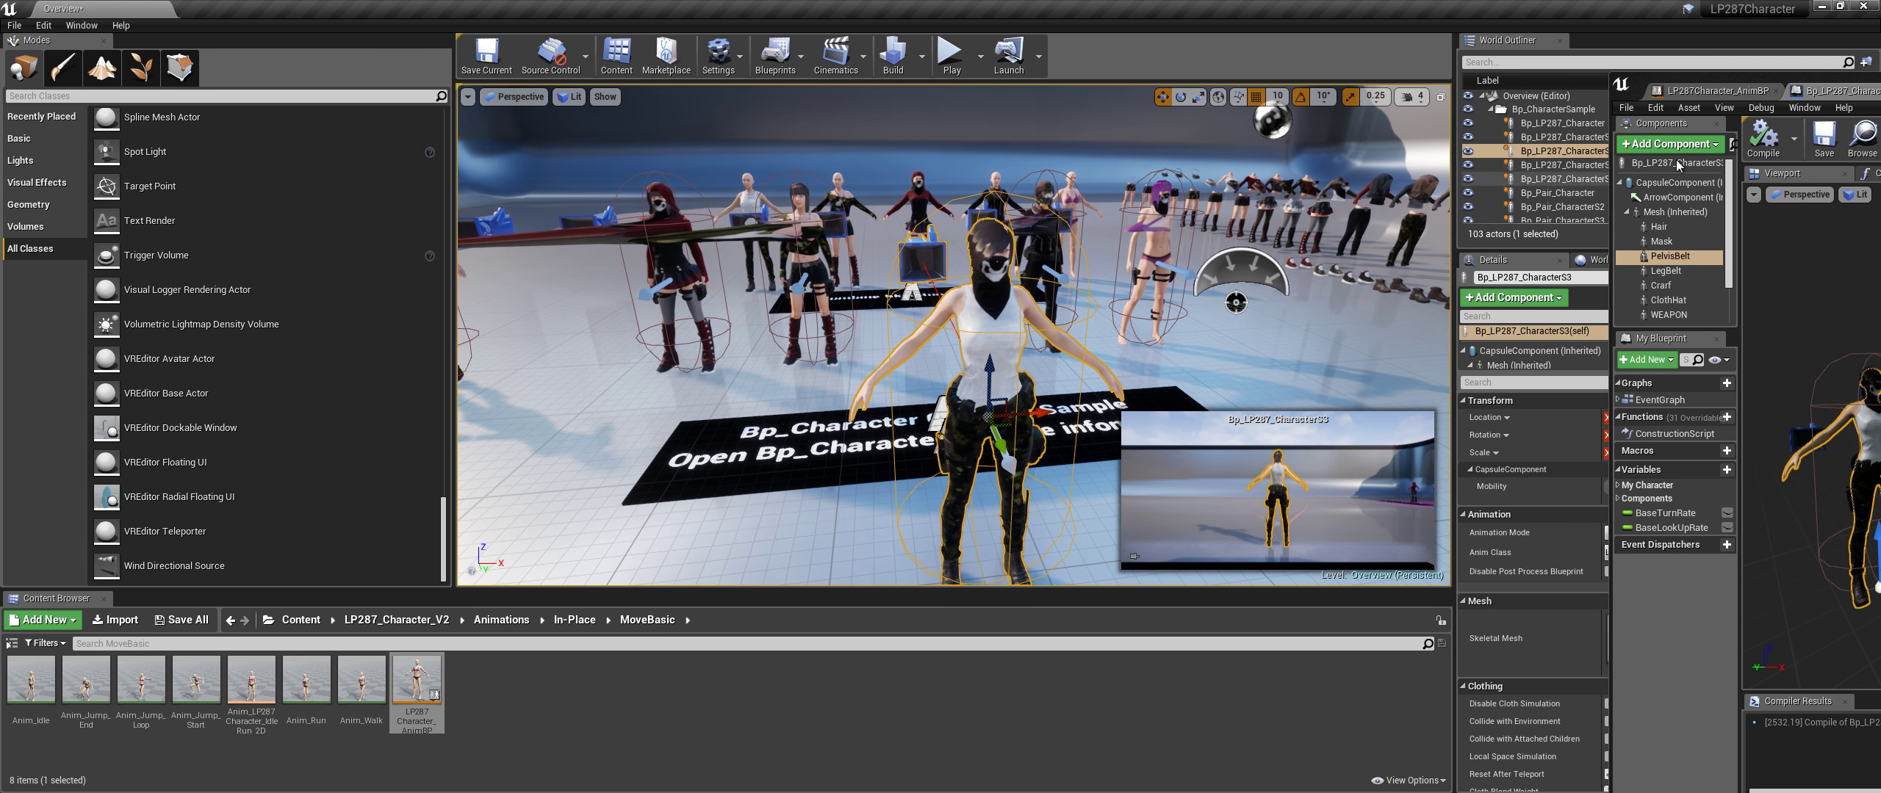
pyautogui.click(1080, 261)
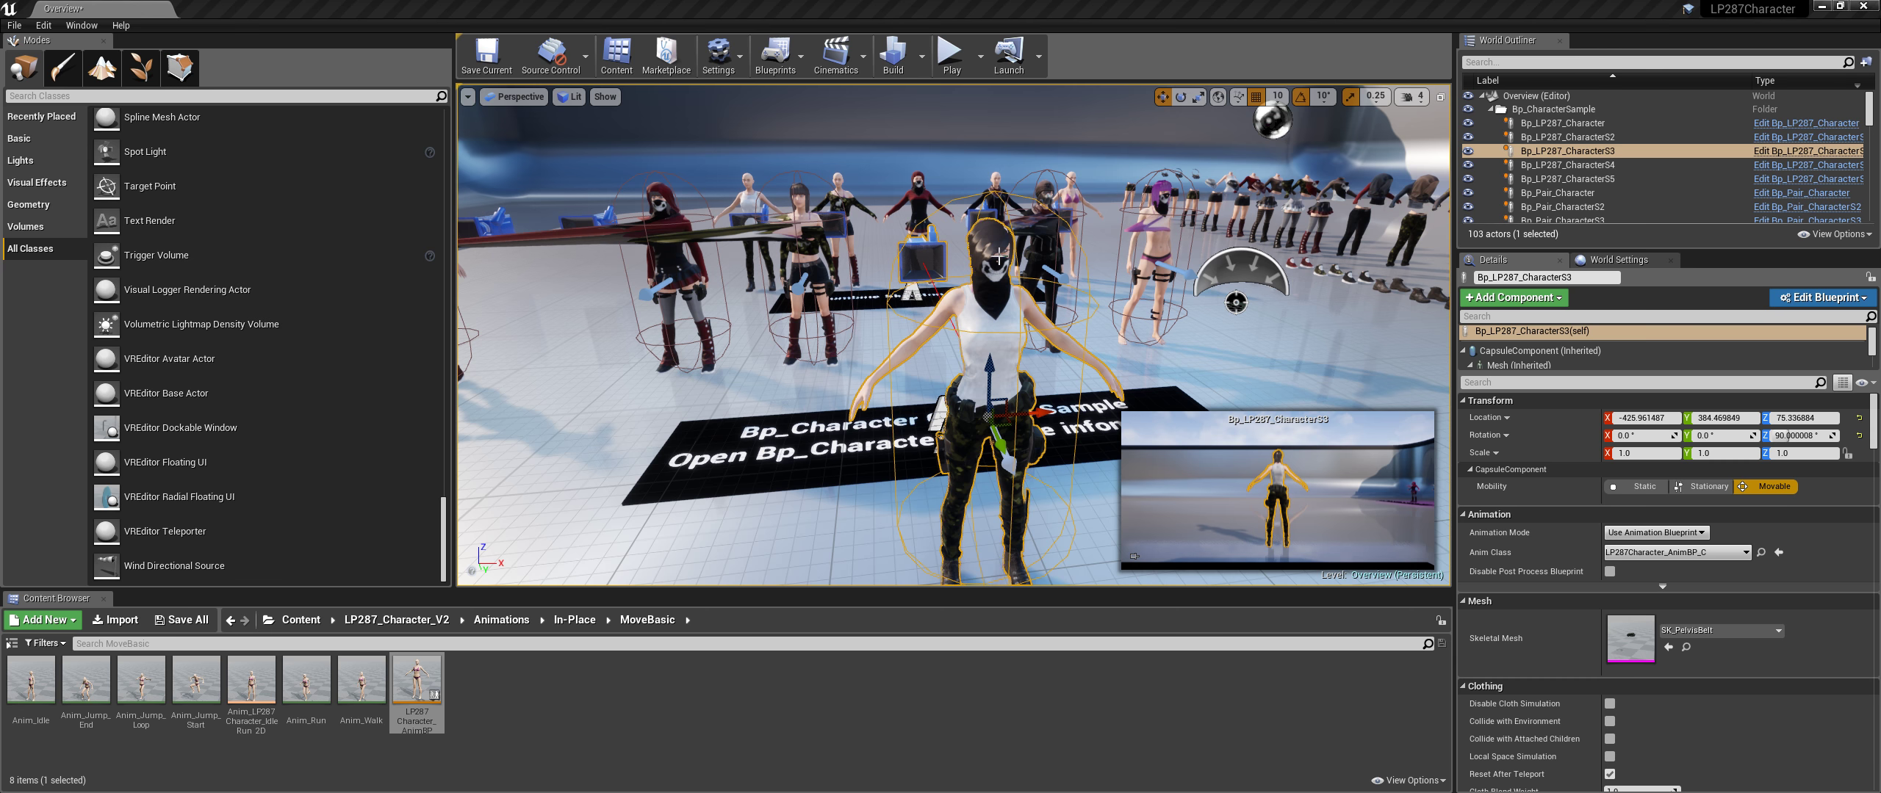
pyautogui.click(1580, 165)
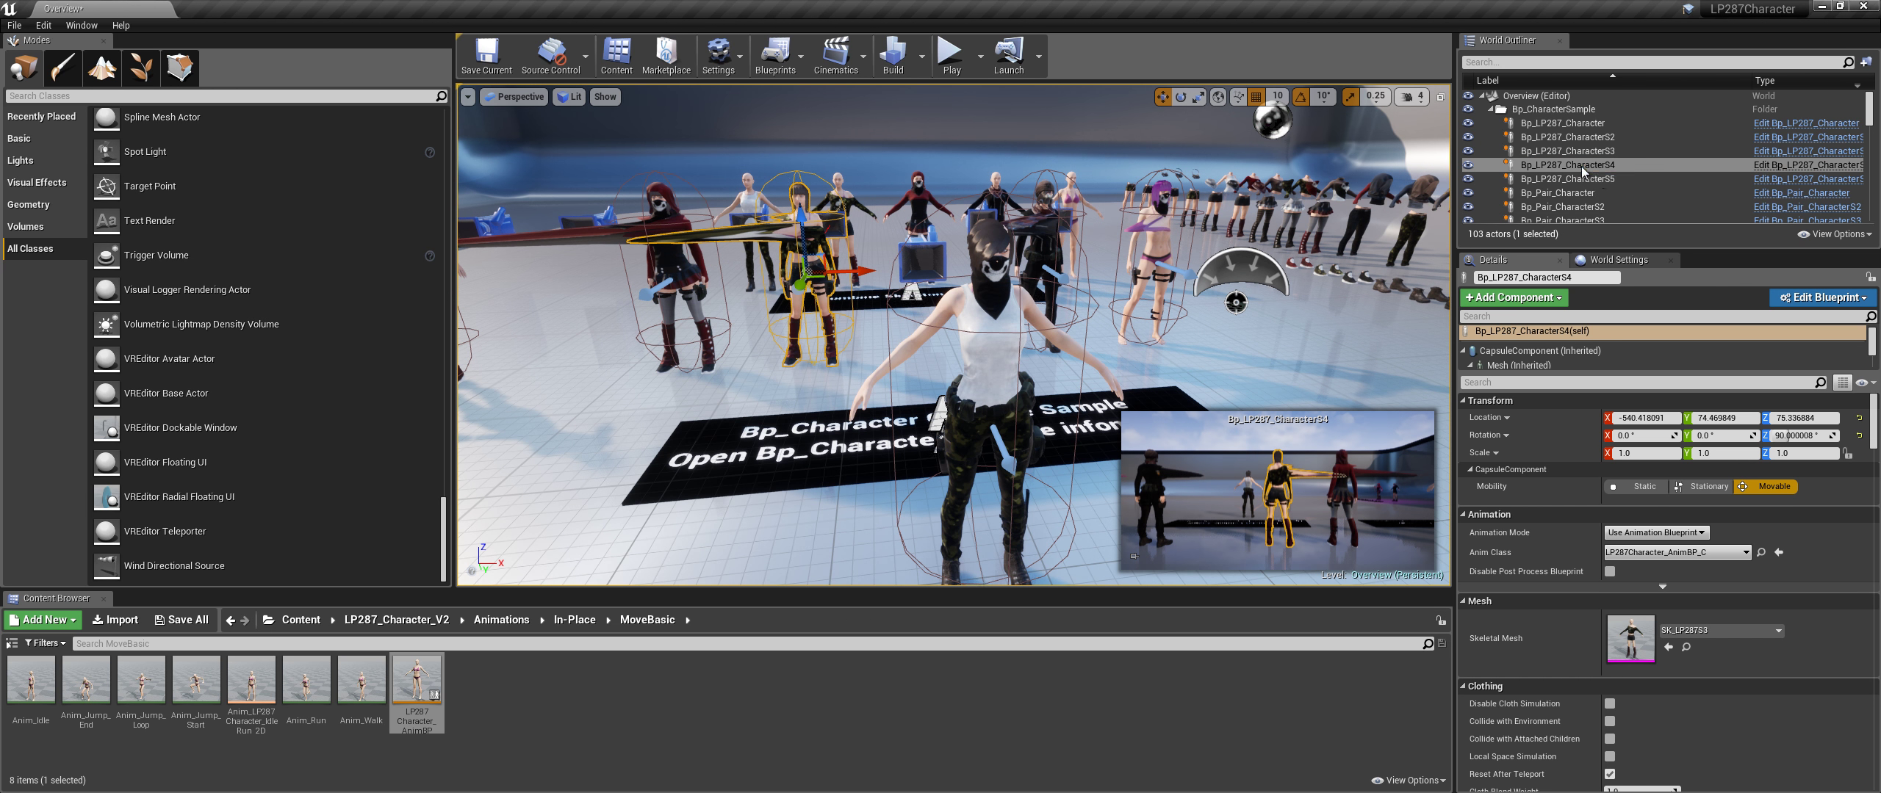
pyautogui.click(1616, 260)
pyautogui.click(1661, 433)
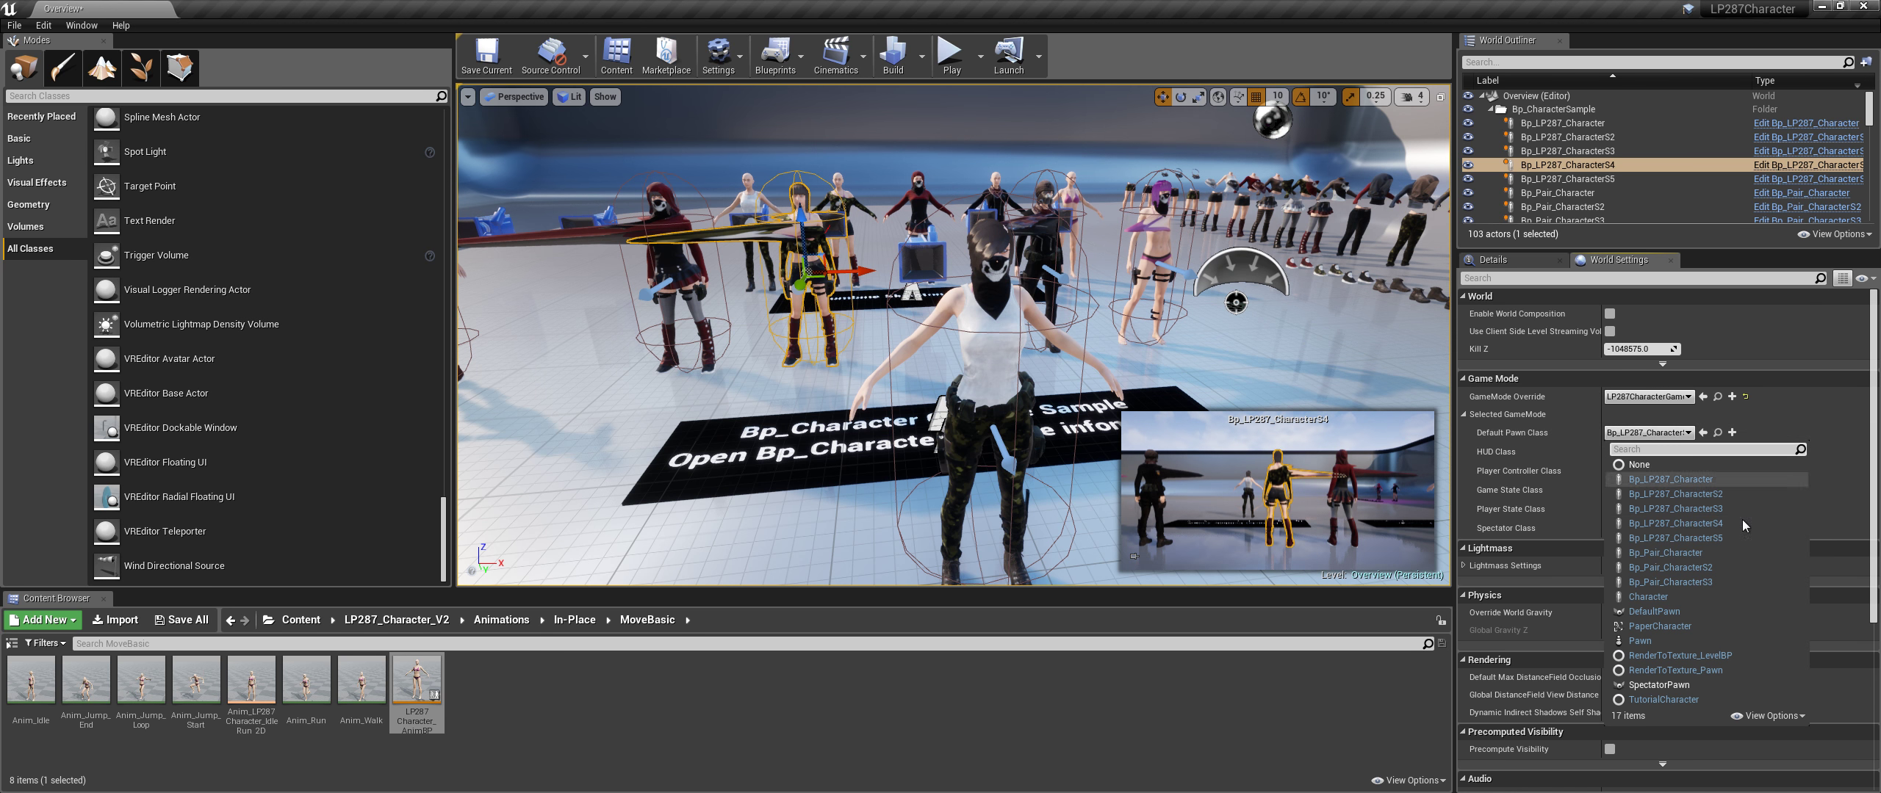
pyautogui.click(1715, 524)
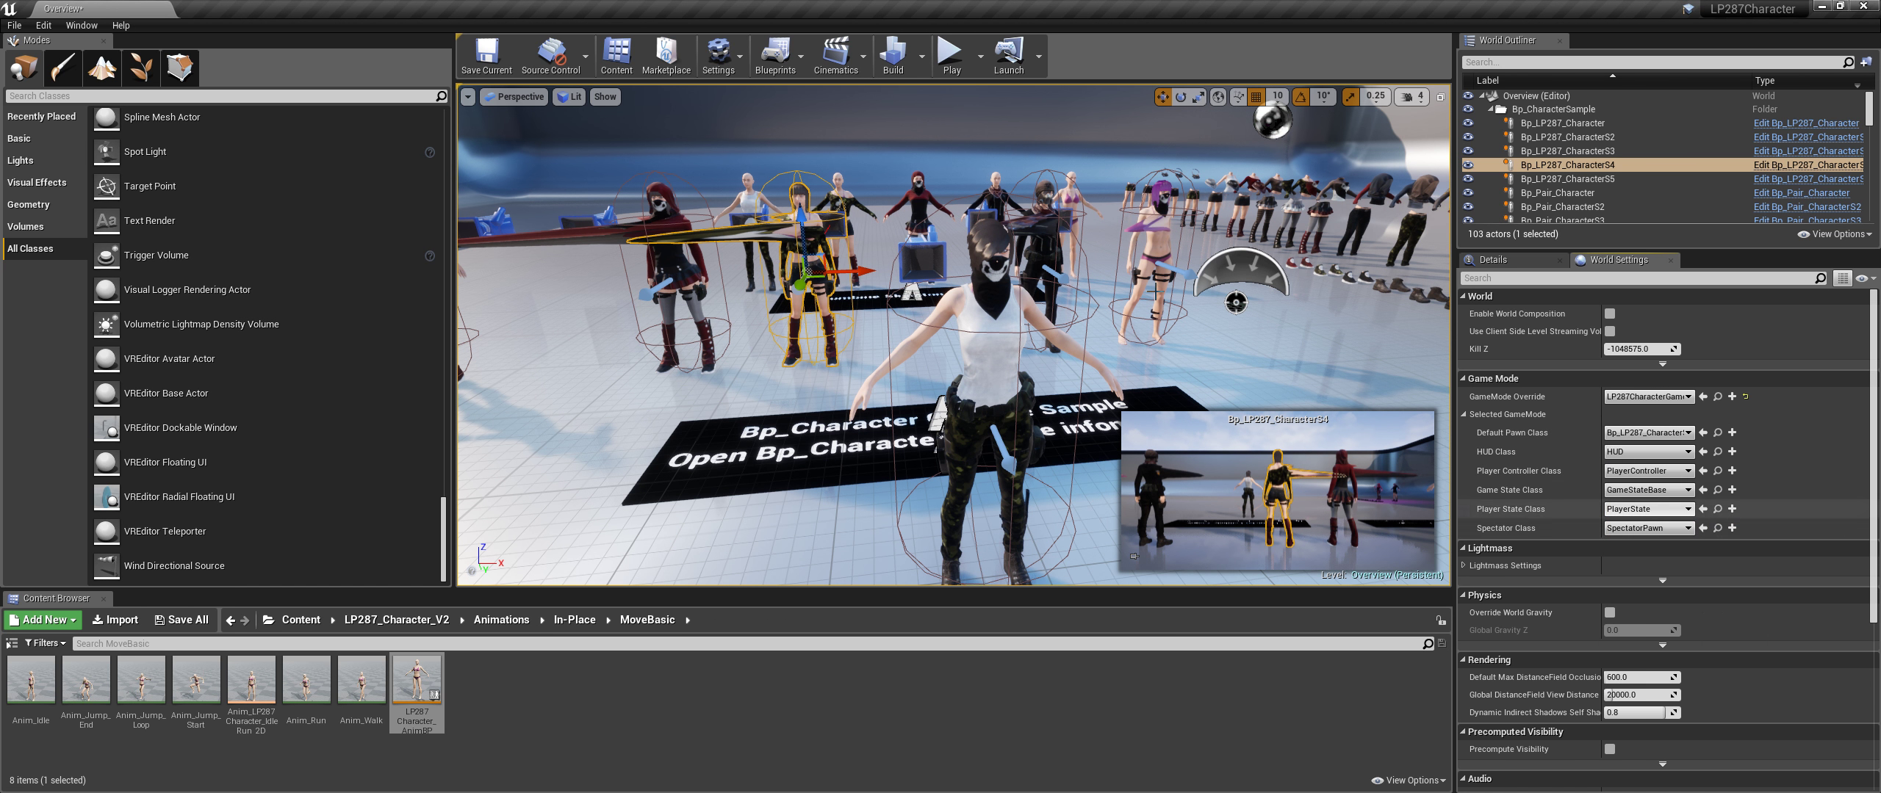
pyautogui.click(952, 66)
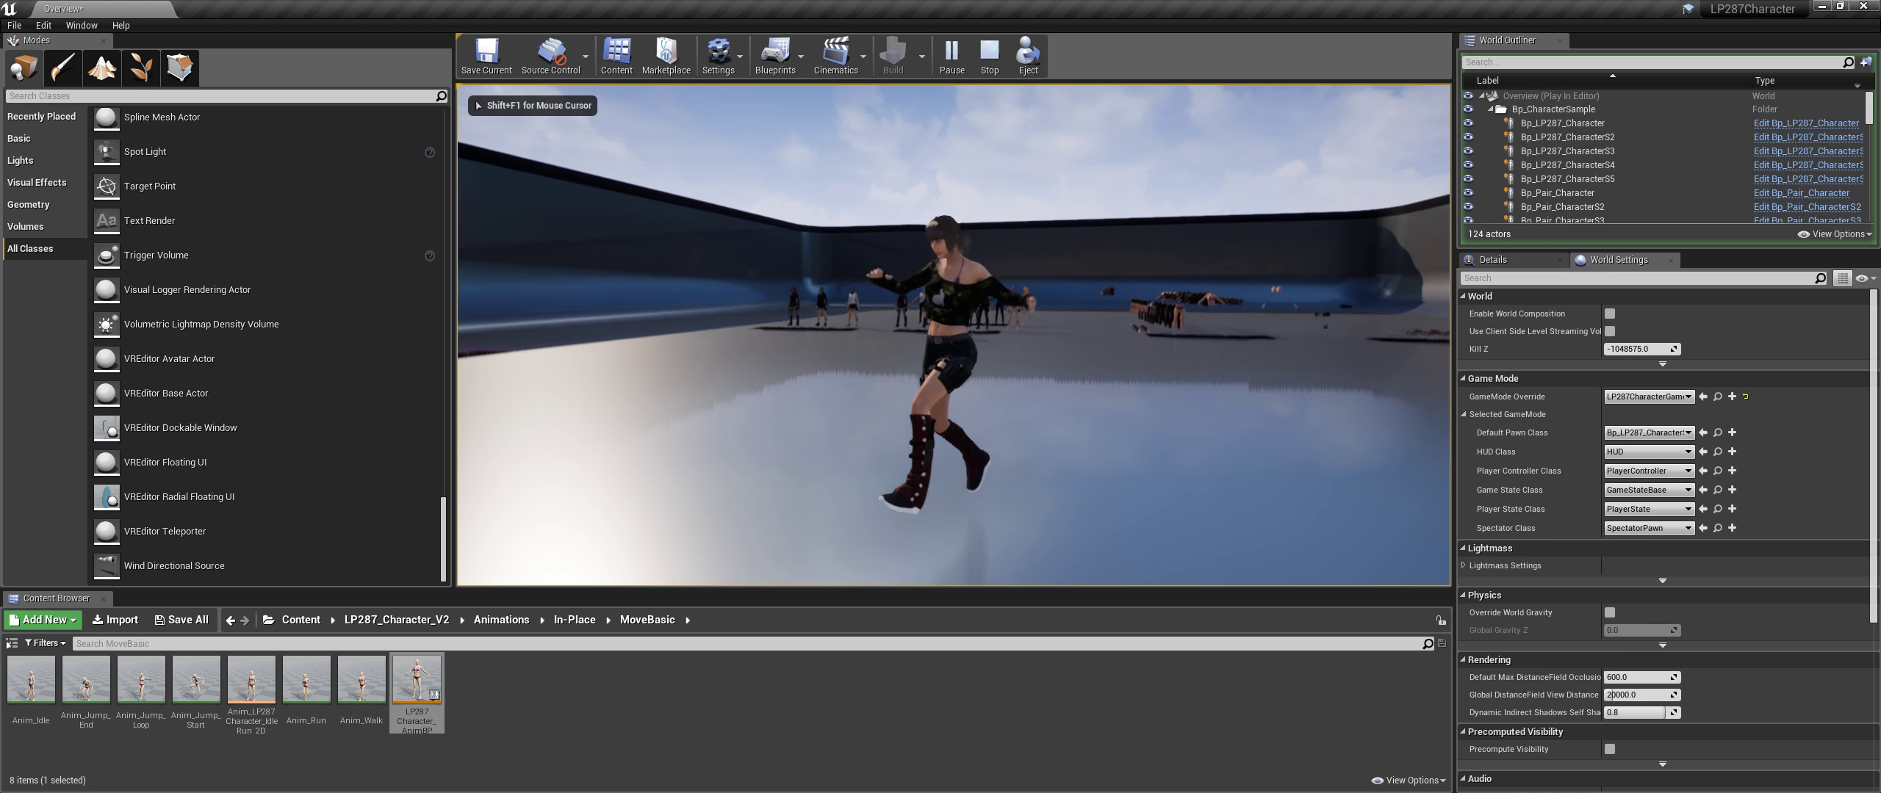
# Run the S4 character forward and back with W and S, then stop playing and return to Notepad
pyautogui.press('w')
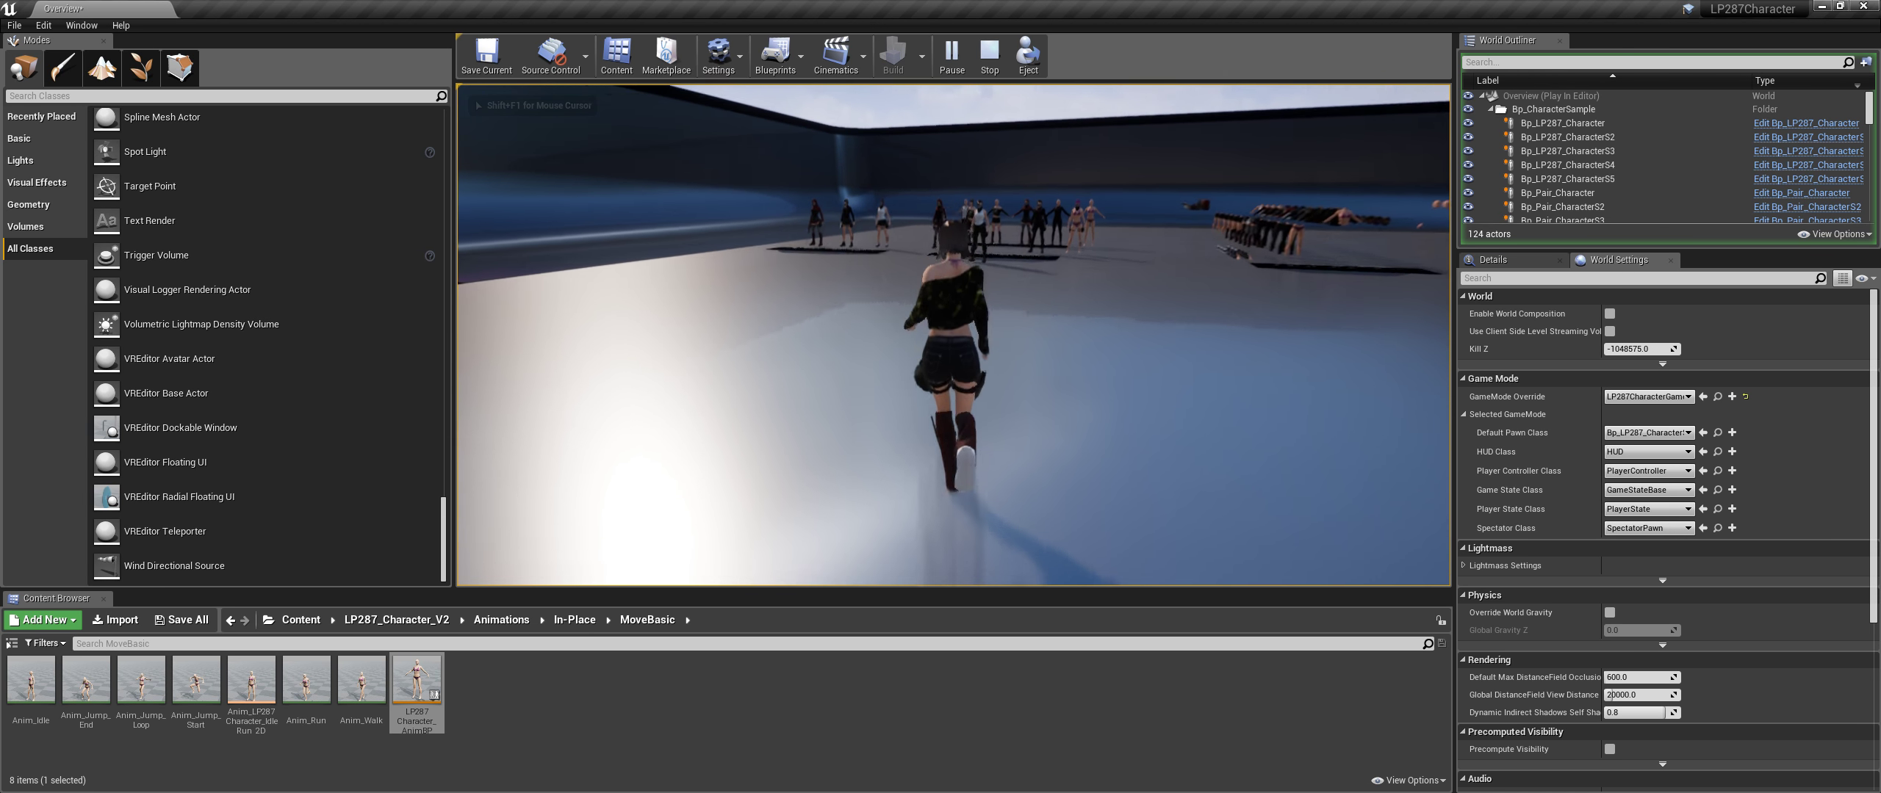
pyautogui.press('s')
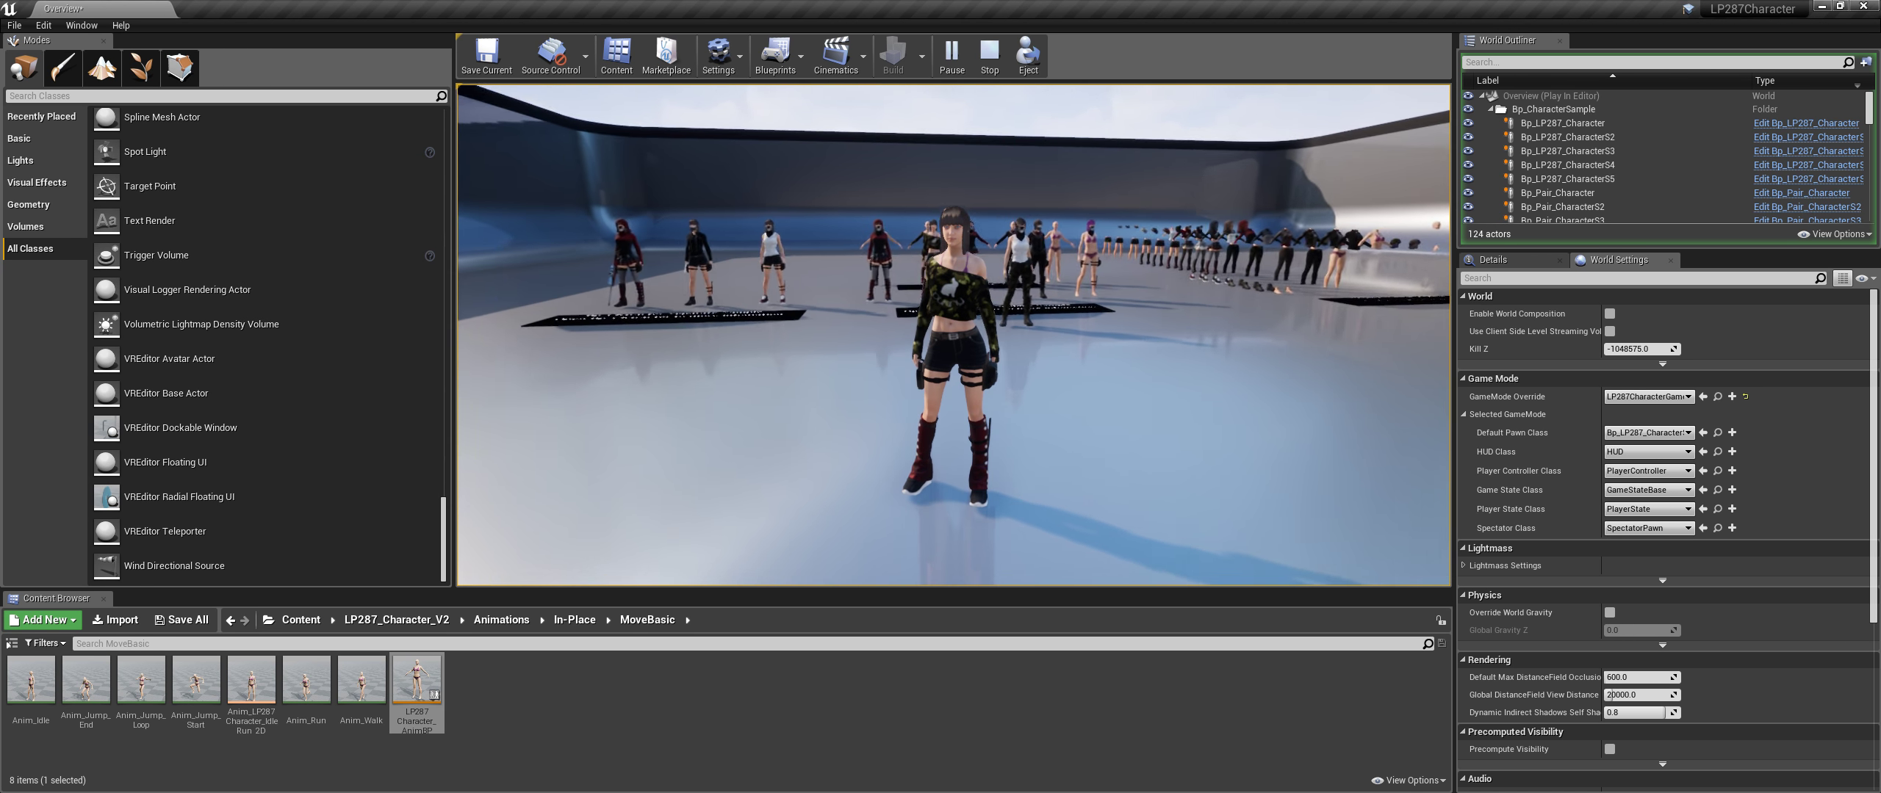
pyautogui.press('Escape')
pyautogui.hotkey('alt', 'Tab')
# Add a closing note that this is a workaround and a proper fix will follow, ending 'So sorry :('
pyautogui.moveTo(709, 559); pyautogui.dragTo(713, 366)
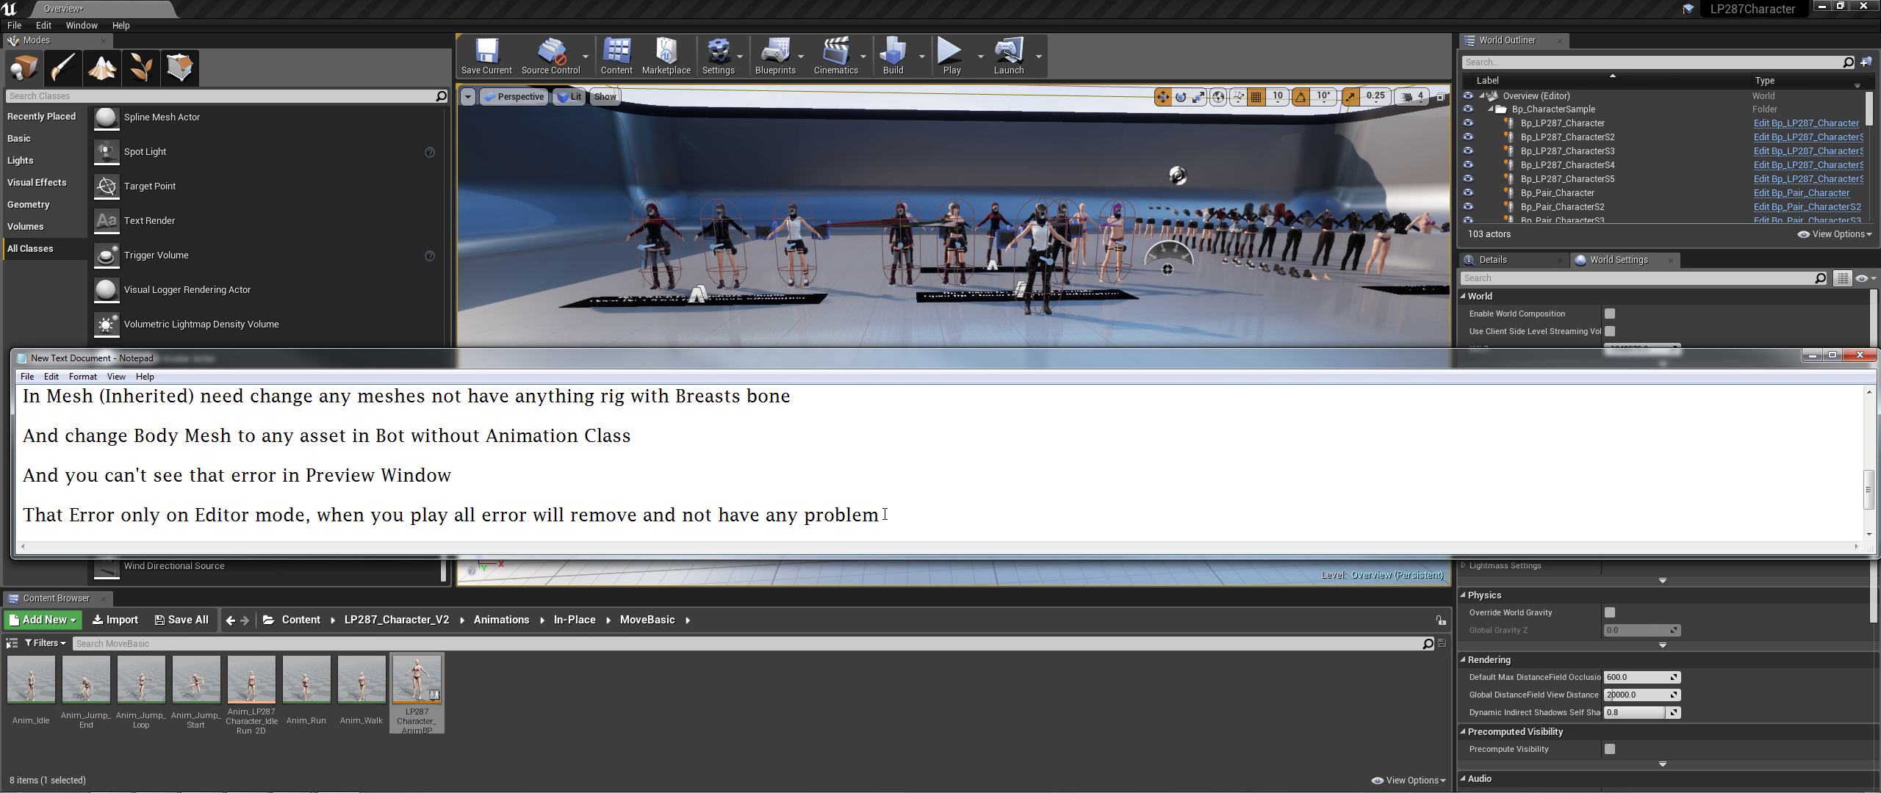
pyautogui.press('Return')
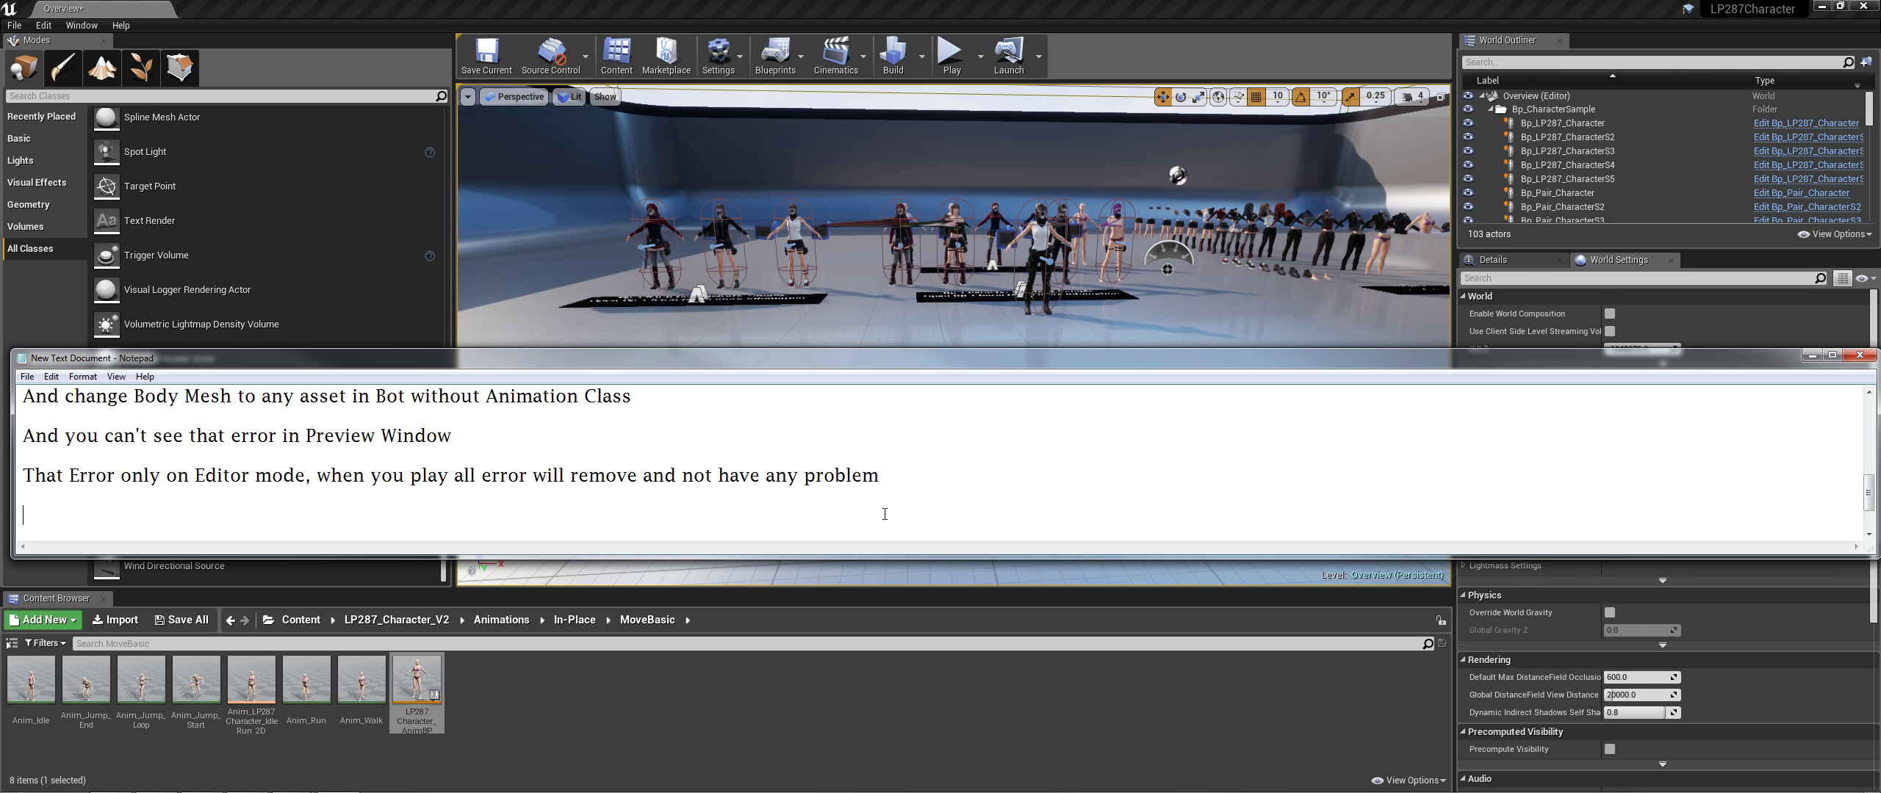
pyautogui.write('I just f')
pyautogui.write('ound ')
pyautogui.write('this way, ')
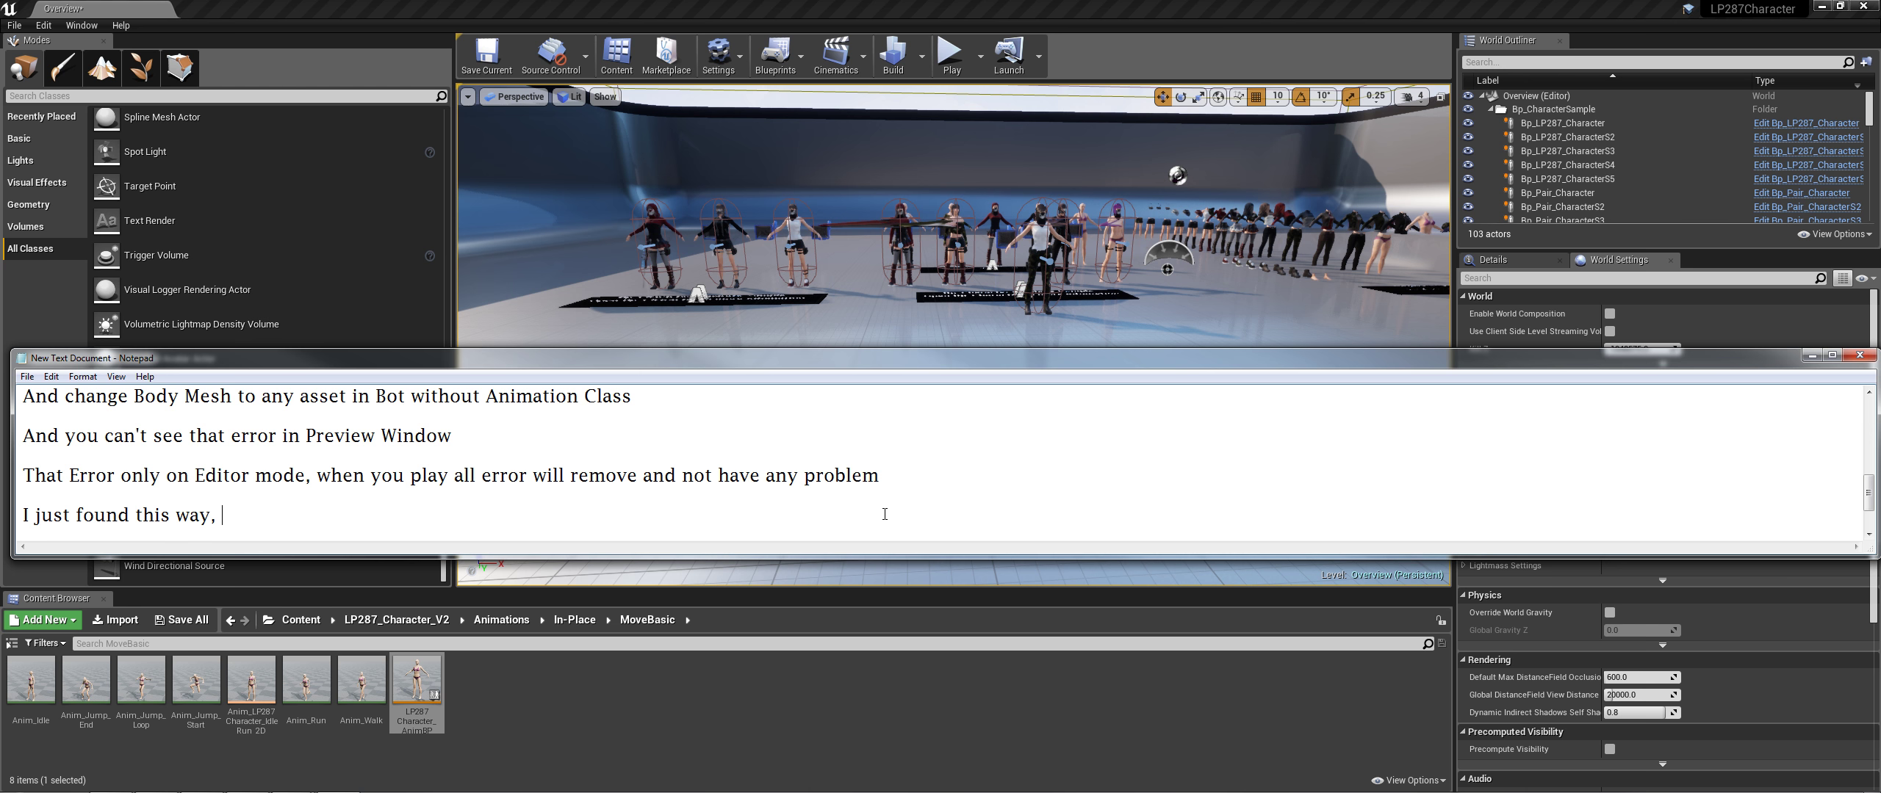
pyautogui.write('it ')
pyautogui.write('bot bett')
pyautogui.press('BackSpace')
pyautogui.write('ter, ')
pyautogui.write('When I ')
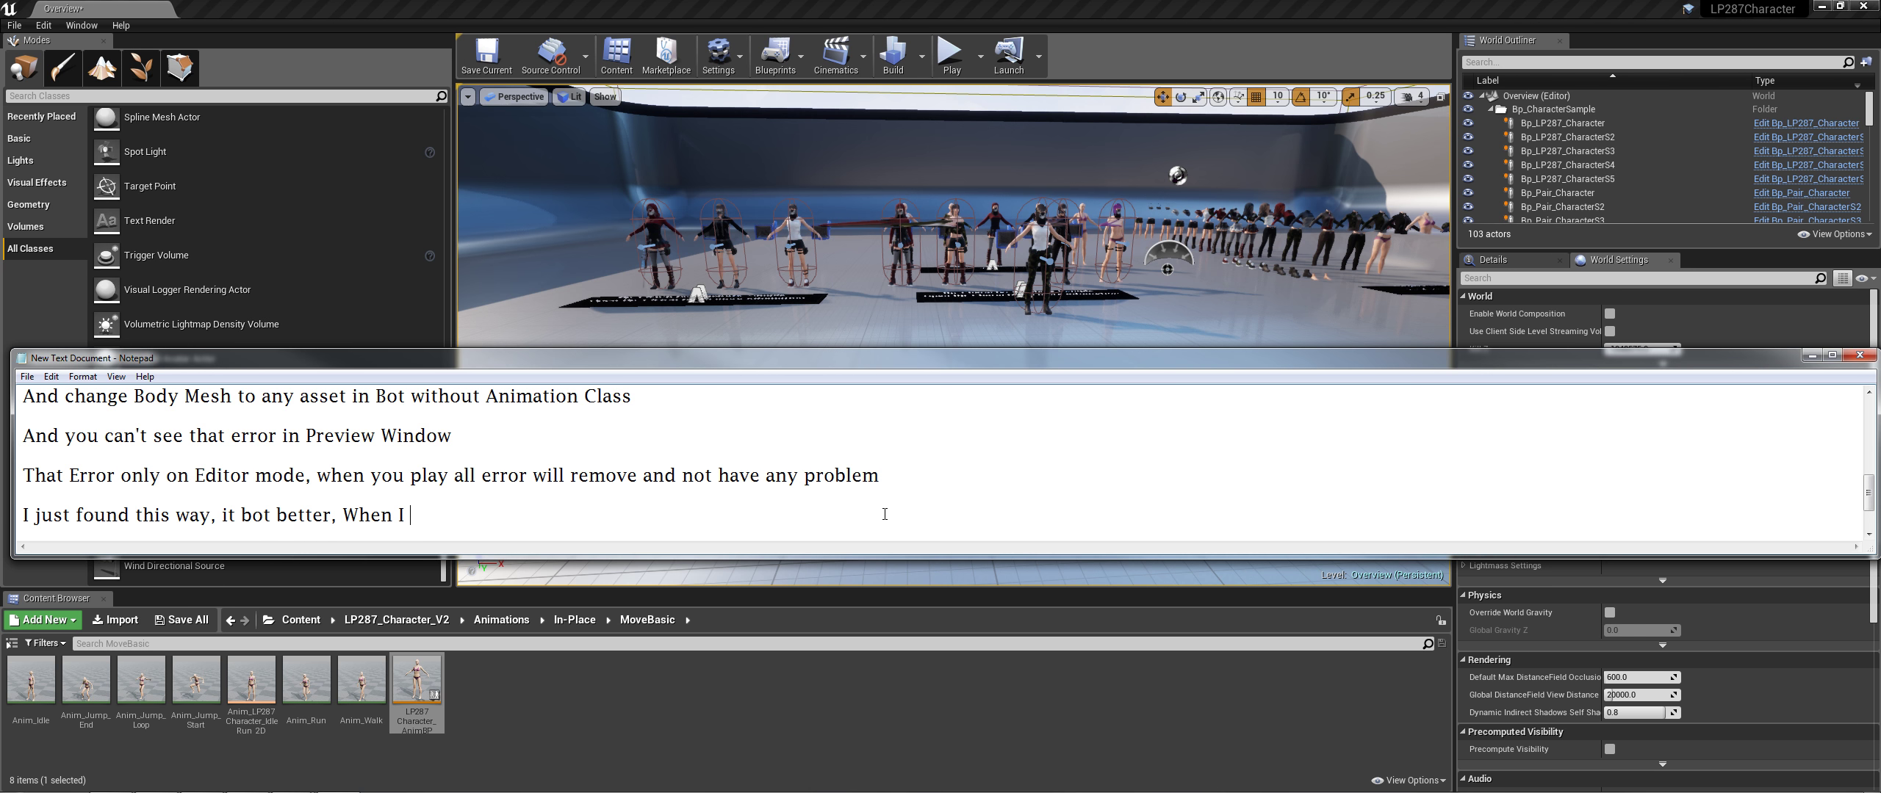
pyautogui.write('can ')
pyautogui.write('find')
pyautogui.write(' how to fix it corrcet')
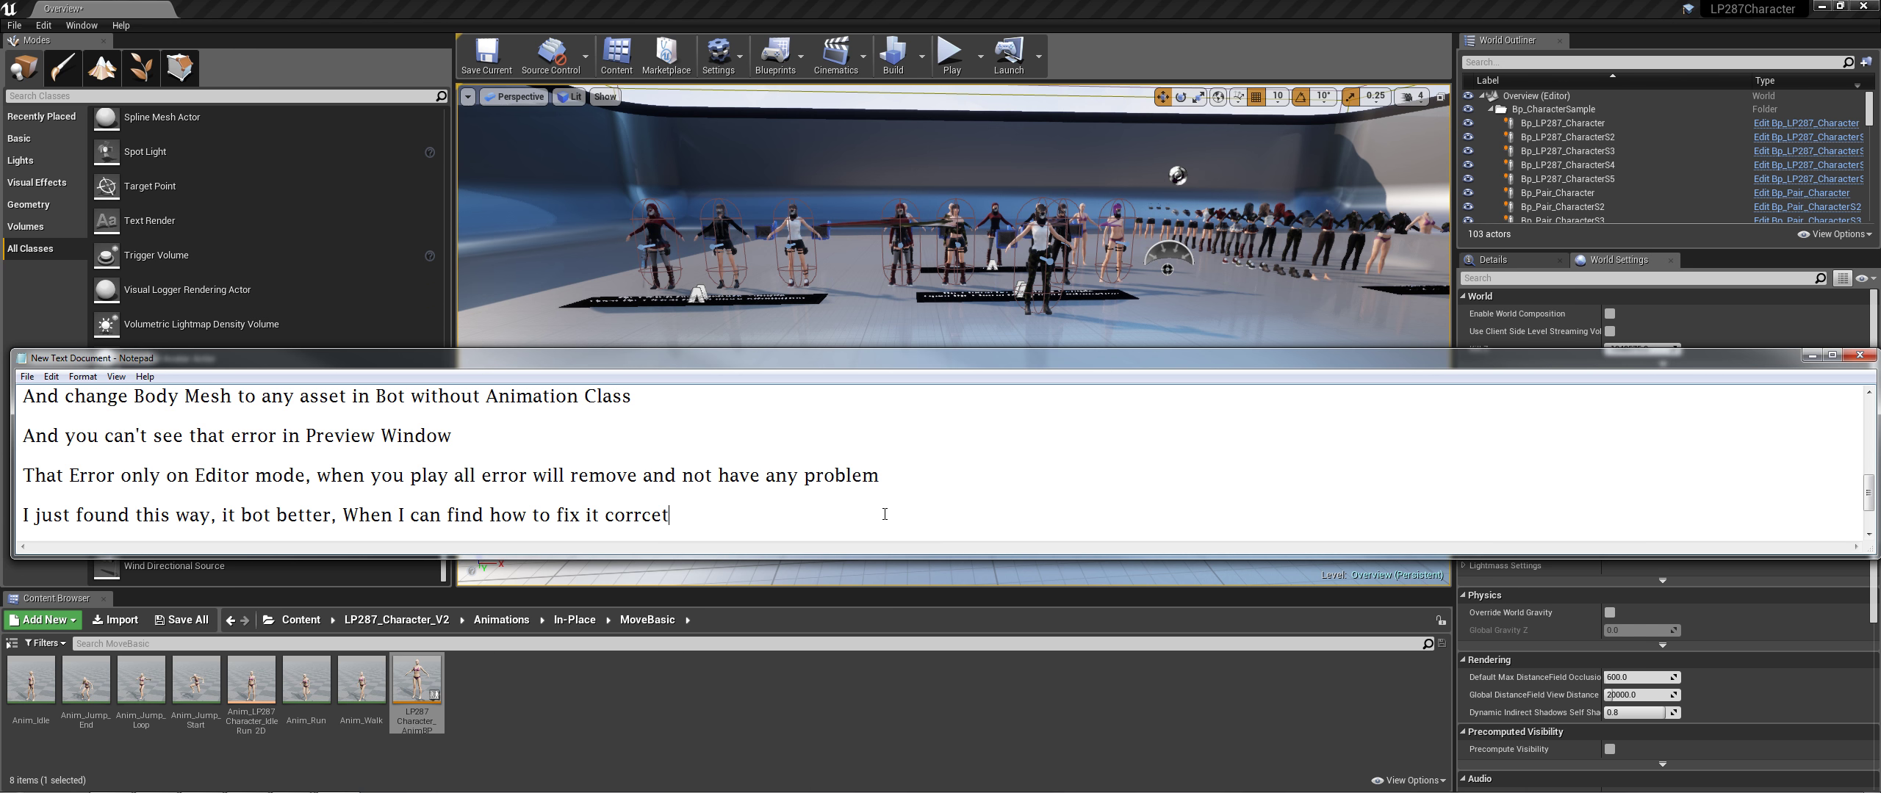
pyautogui.press('BackSpace')
pyautogui.press('BackSpace')
pyautogui.press('BackSpace')
pyautogui.write('ect, I will tell you!, ')
pyautogui.write('So sorry :(')
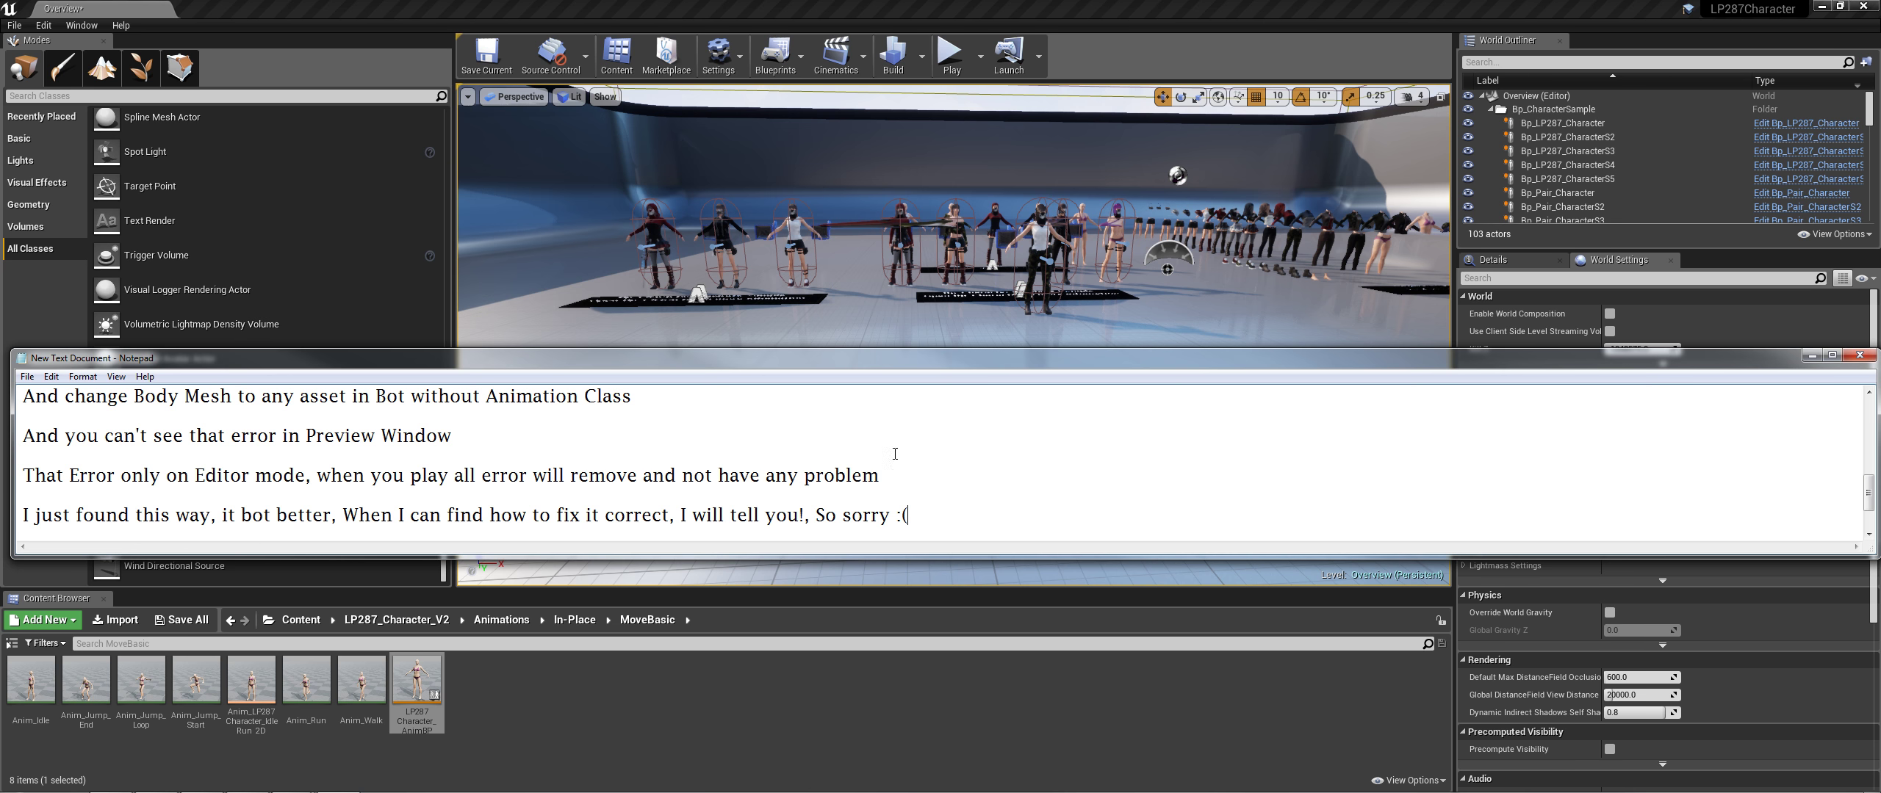